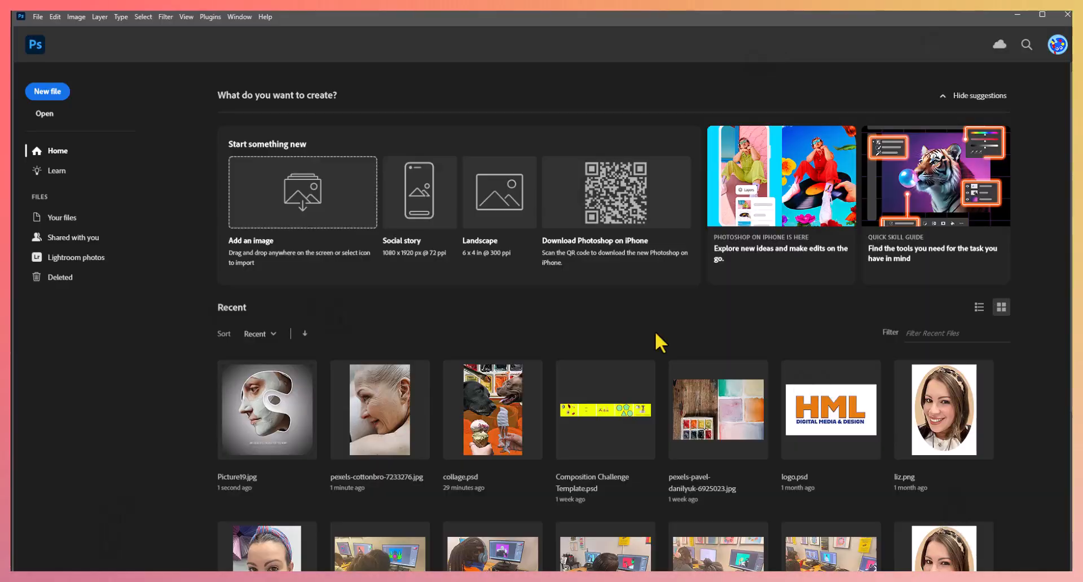
# - Create a new print document named "typographic design", 11 by 11 inches at 300 pixels/inch in RGB Color, and maximize the window
pyautogui.hotkey('ctrl', 'n')
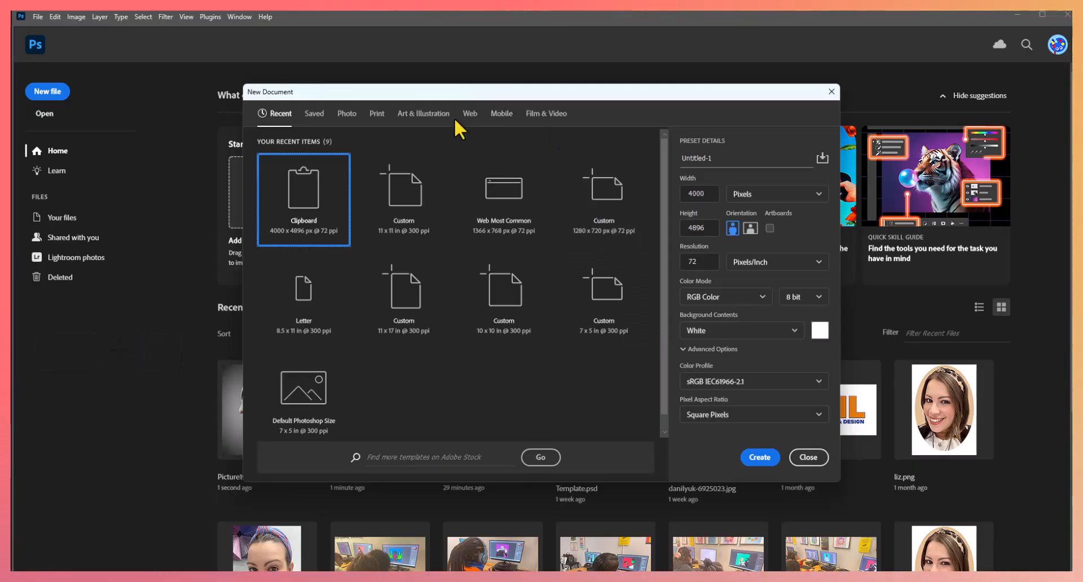
pyautogui.click(381, 120)
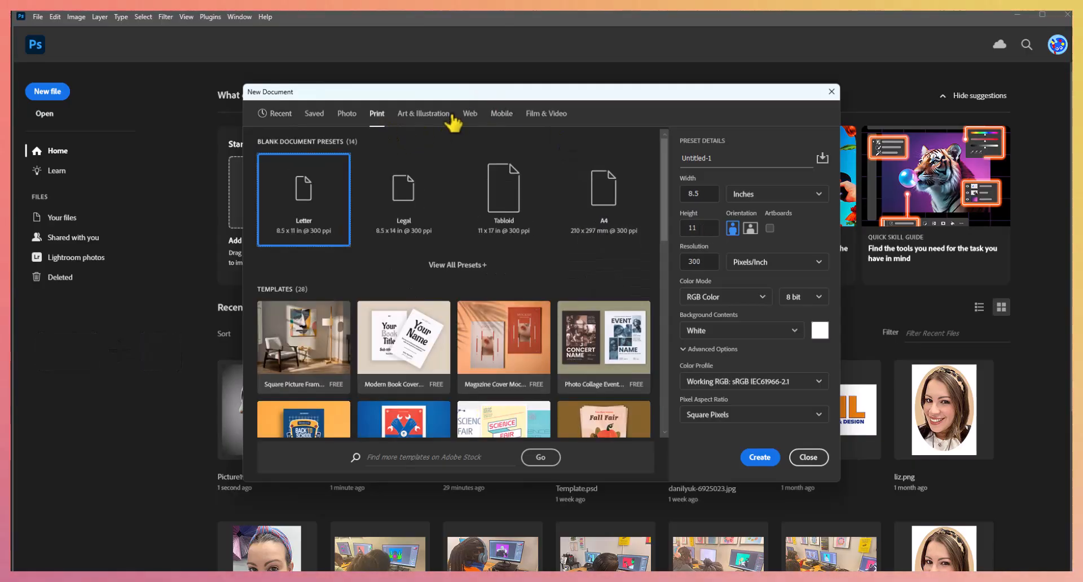
pyautogui.doubleClick(691, 194)
pyautogui.write('11')
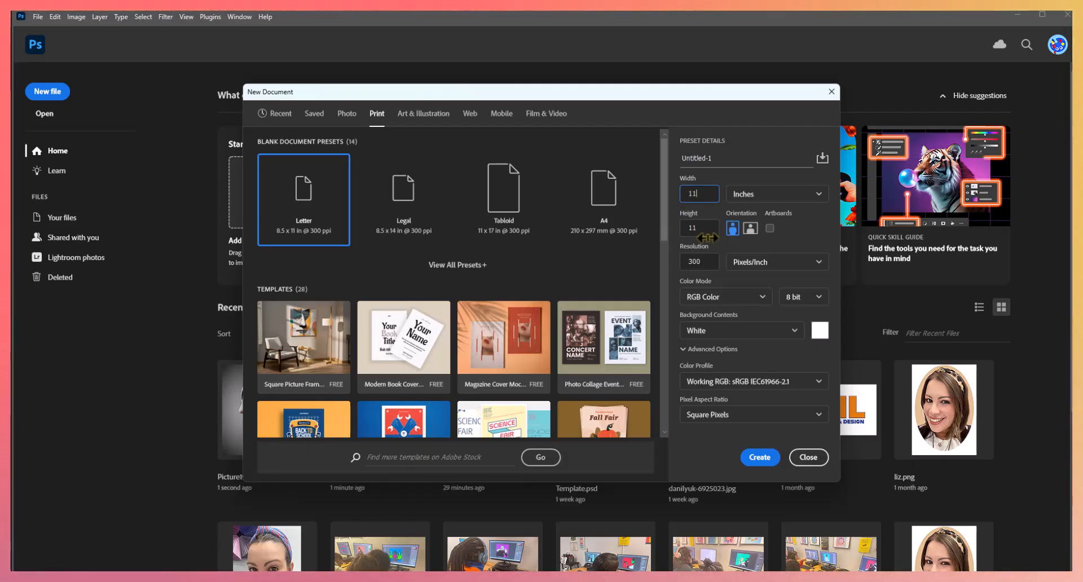
pyautogui.click(707, 267)
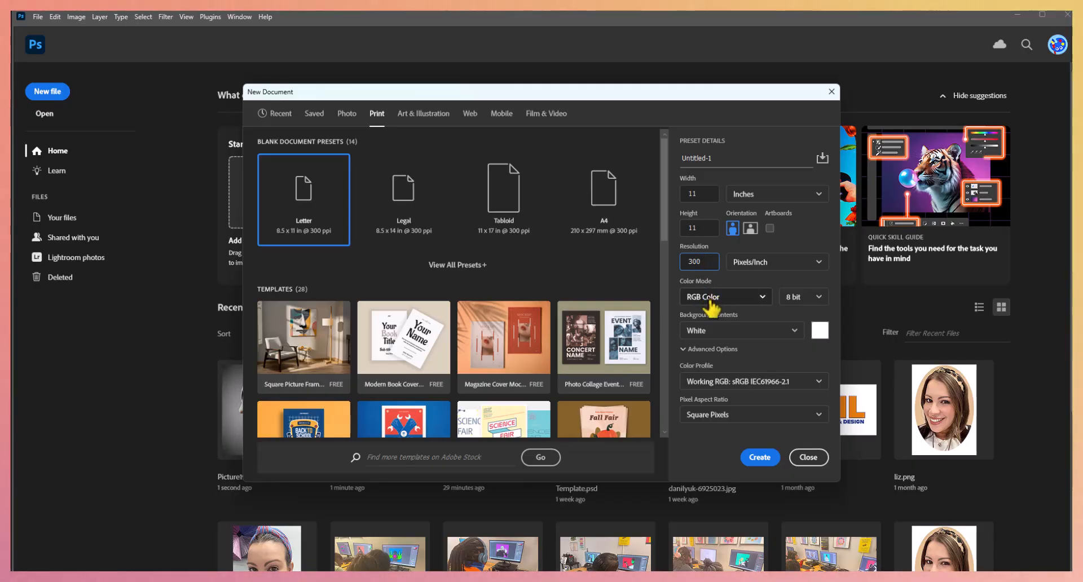
pyautogui.click(733, 158)
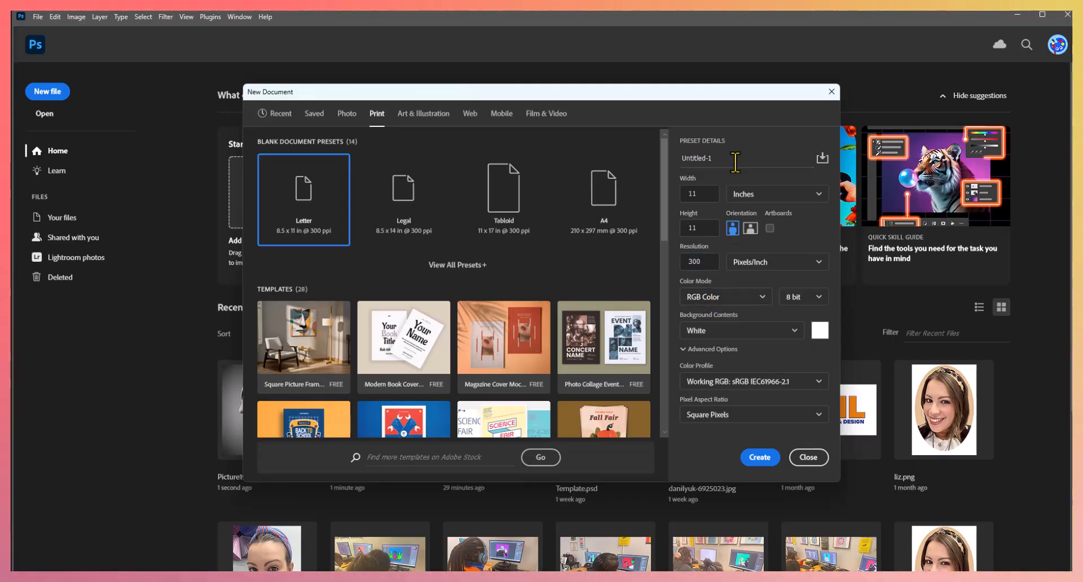
pyautogui.write('t')
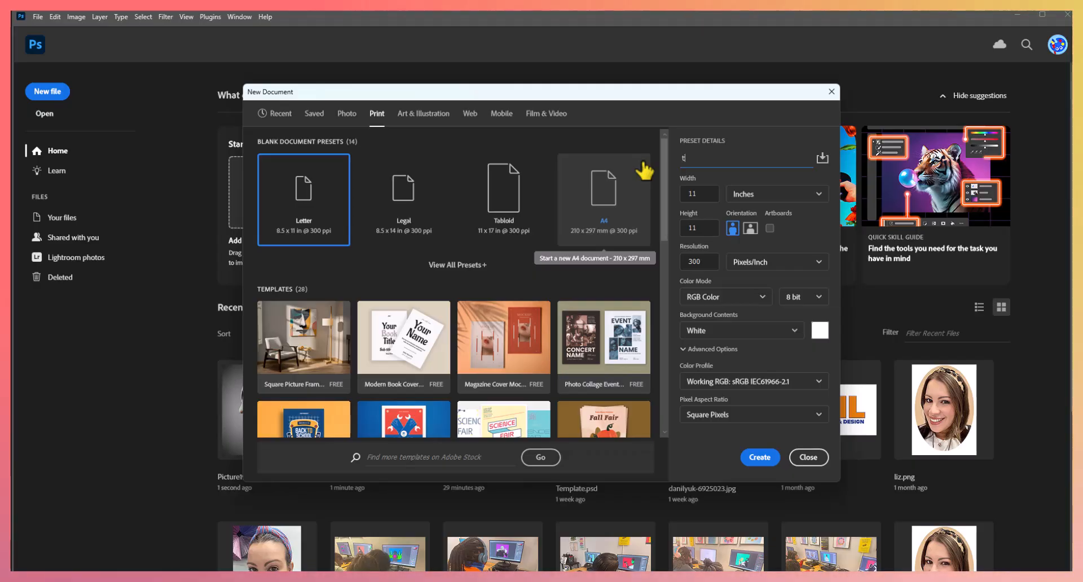
pyautogui.write('yoign')
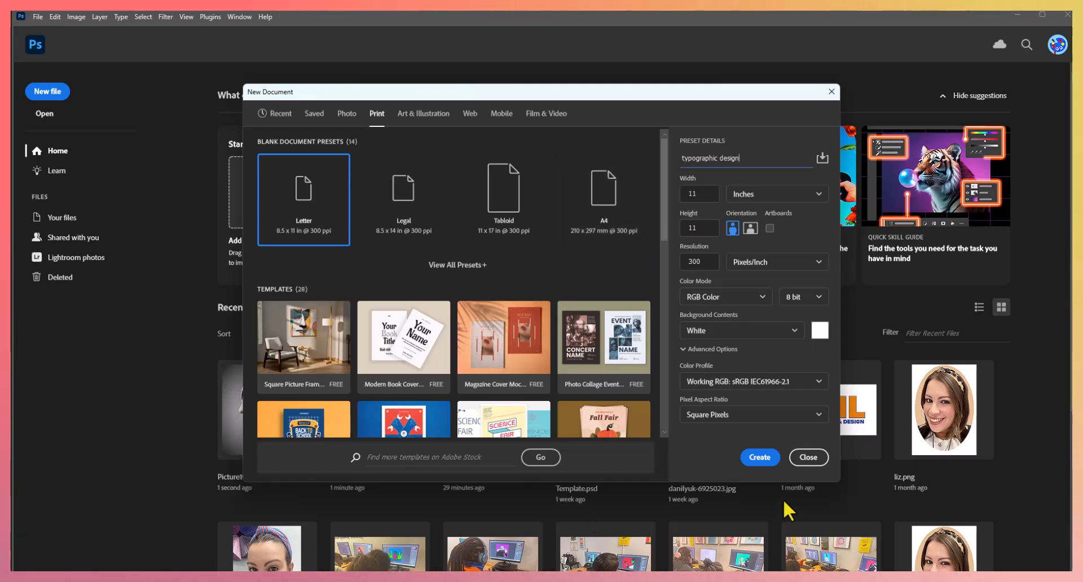
pyautogui.click(762, 458)
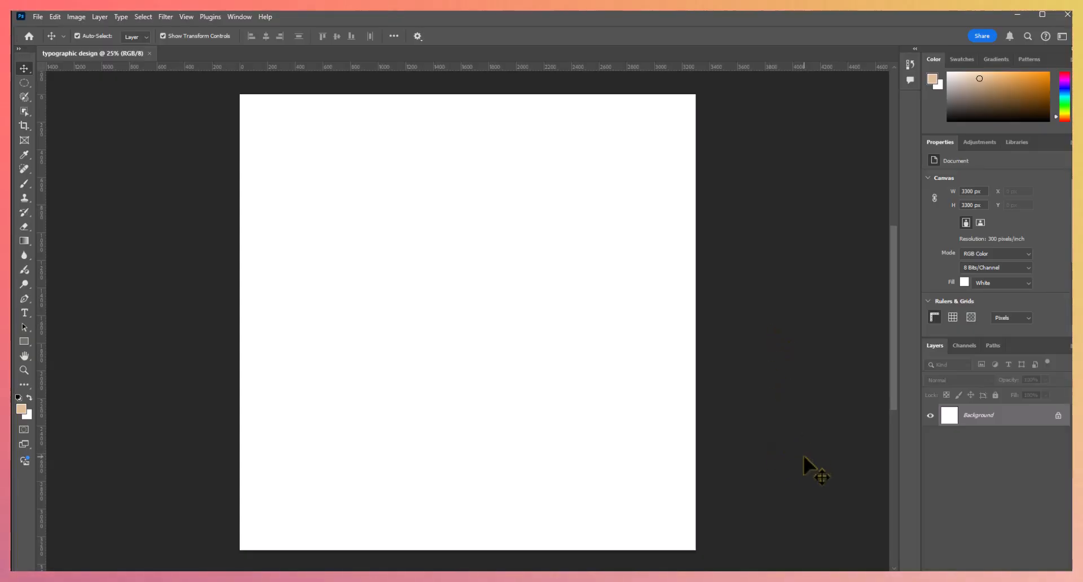
pyautogui.click(1042, 14)
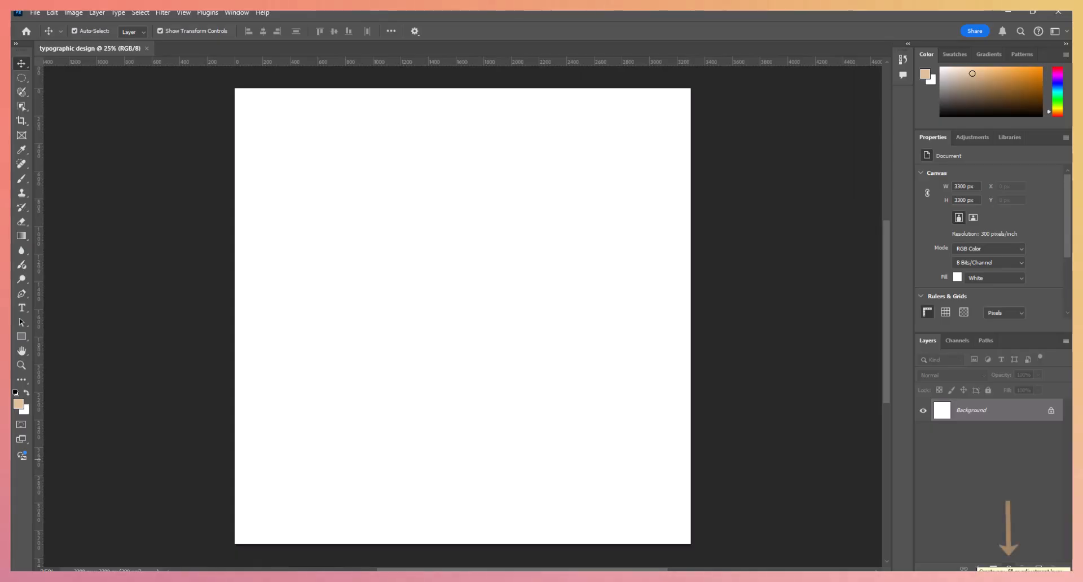
# - Add a gradient fill layer above the background using the Foreground to Background preset from the Basics group
pyautogui.click(1009, 568)
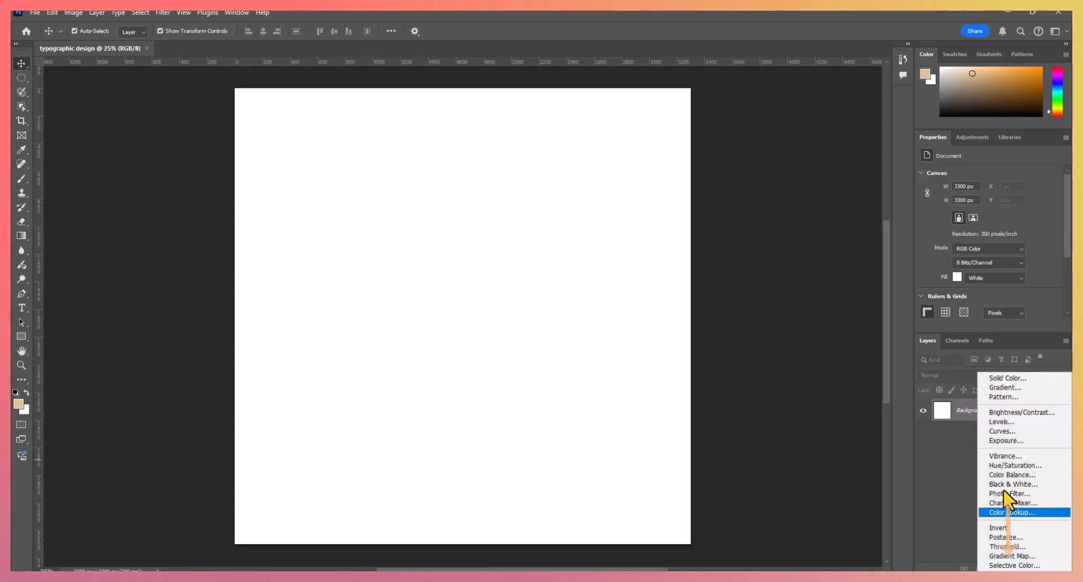
pyautogui.click(996, 387)
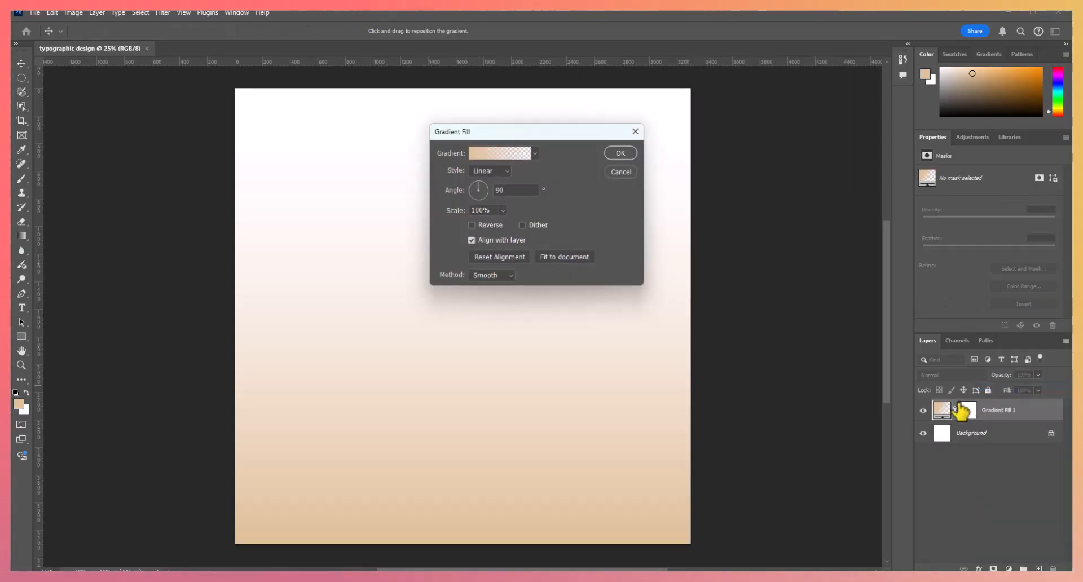
pyautogui.click(510, 152)
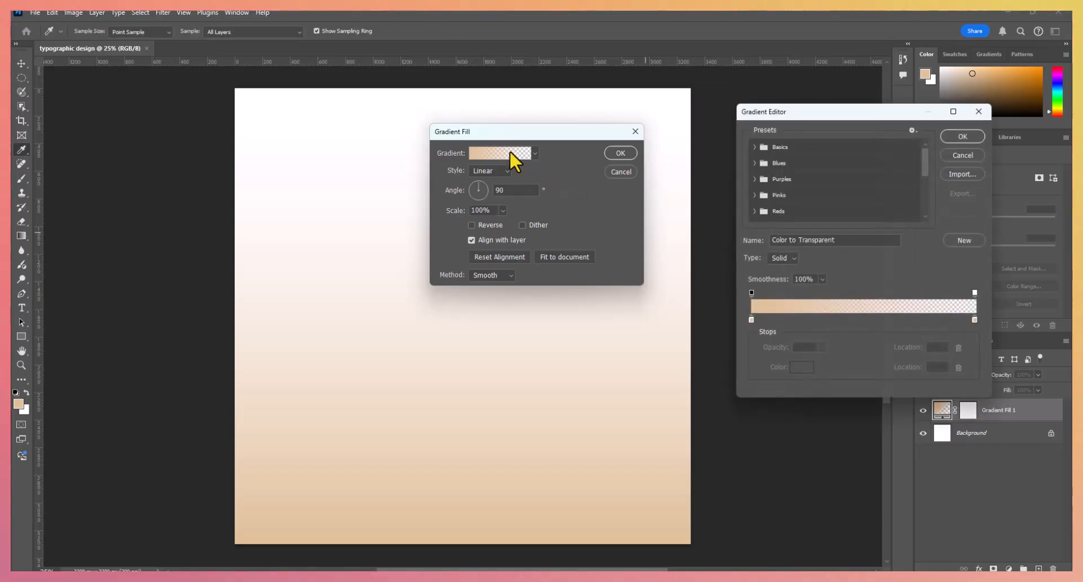
pyautogui.click(756, 147)
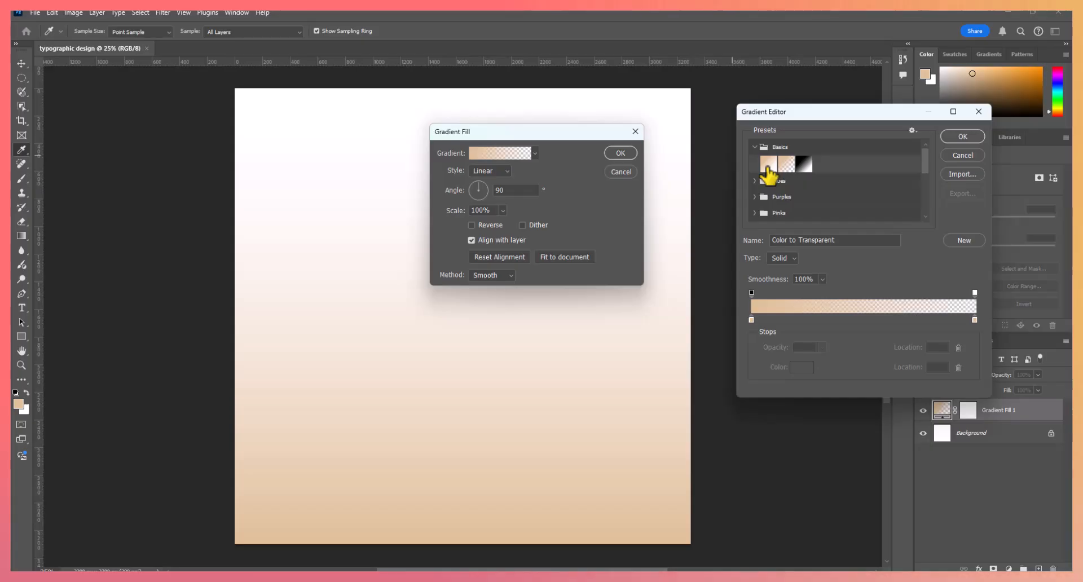
pyautogui.click(768, 164)
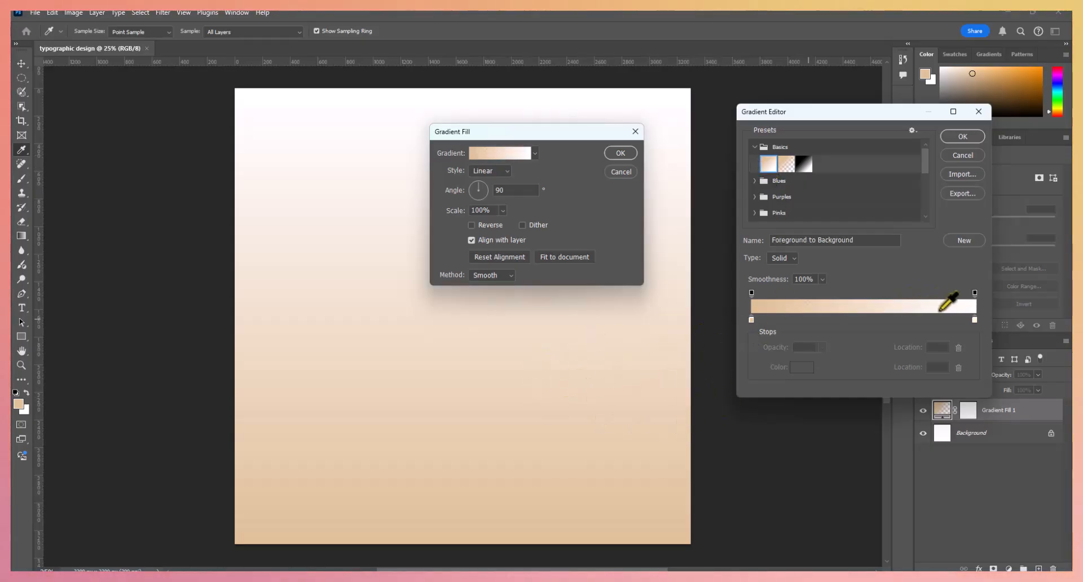
pyautogui.click(960, 137)
# - Set the gradient fill's style to Radial, reverse its colors, and apply it
pyautogui.moveTo(497, 138); pyautogui.dragTo(666, 145)
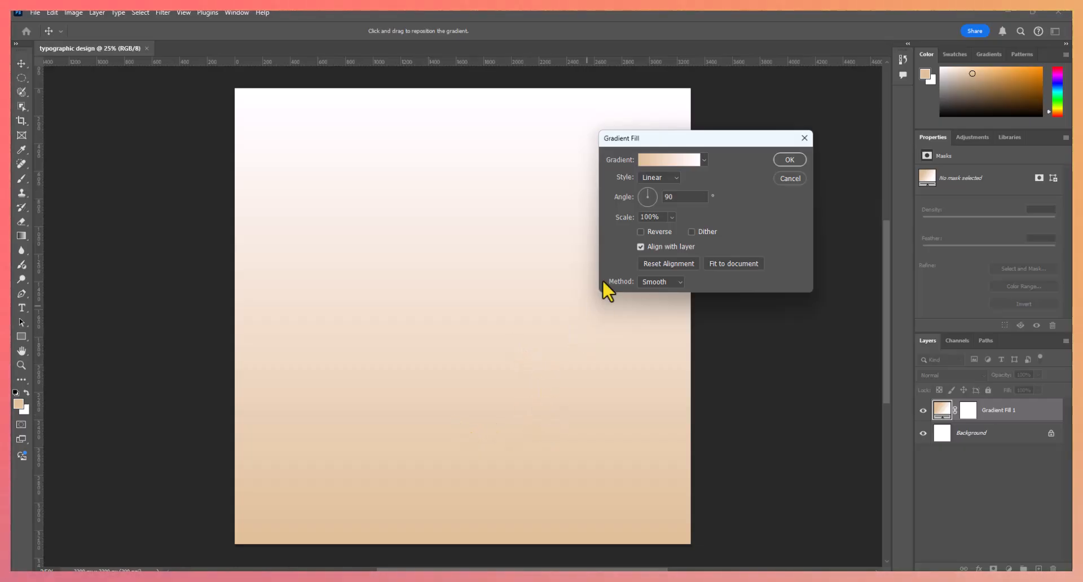
pyautogui.click(660, 177)
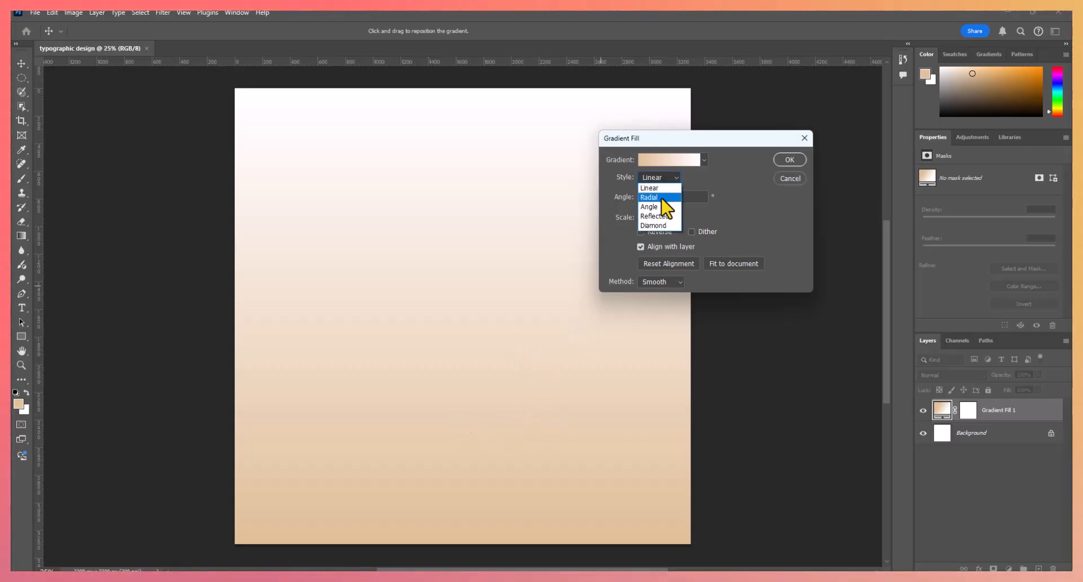
pyautogui.click(655, 198)
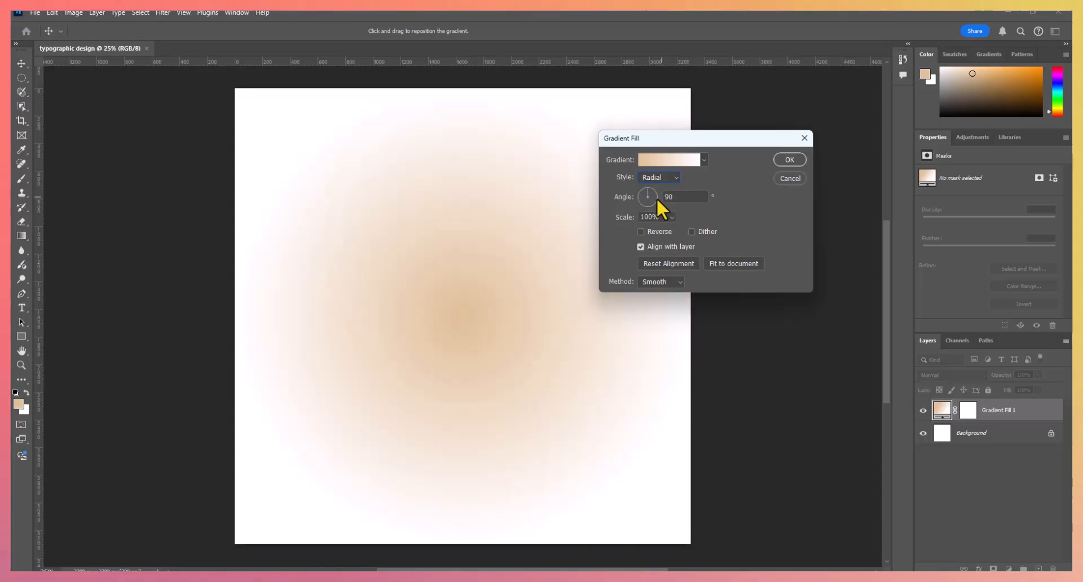
pyautogui.click(640, 232)
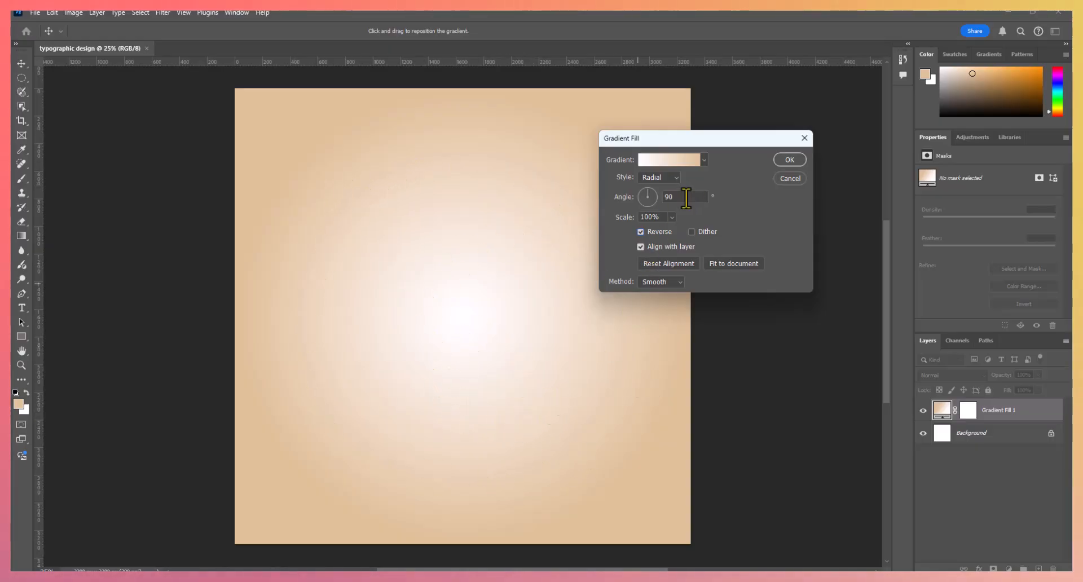
pyautogui.click(790, 161)
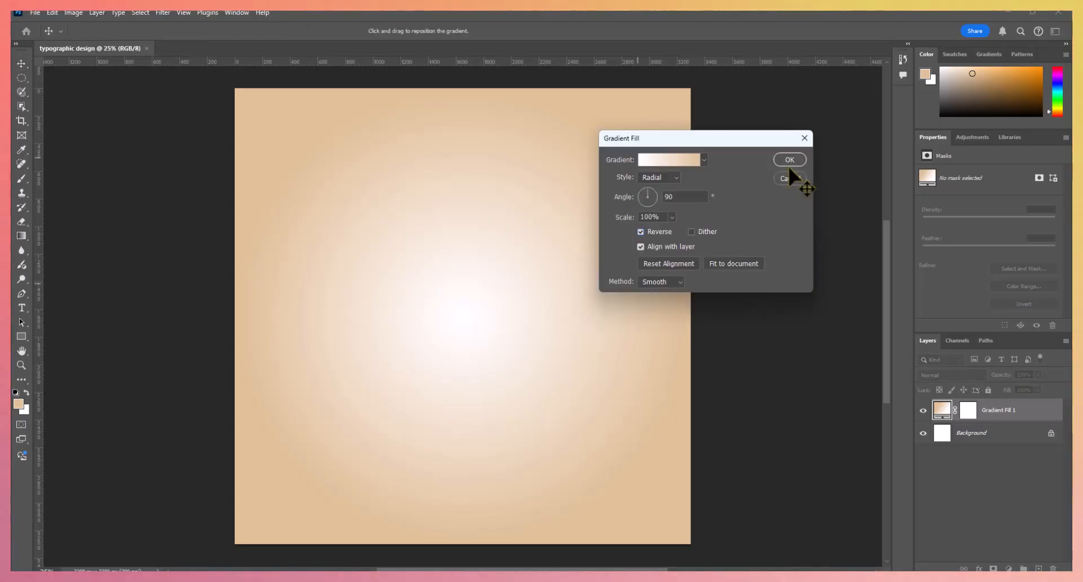
pyautogui.click(788, 163)
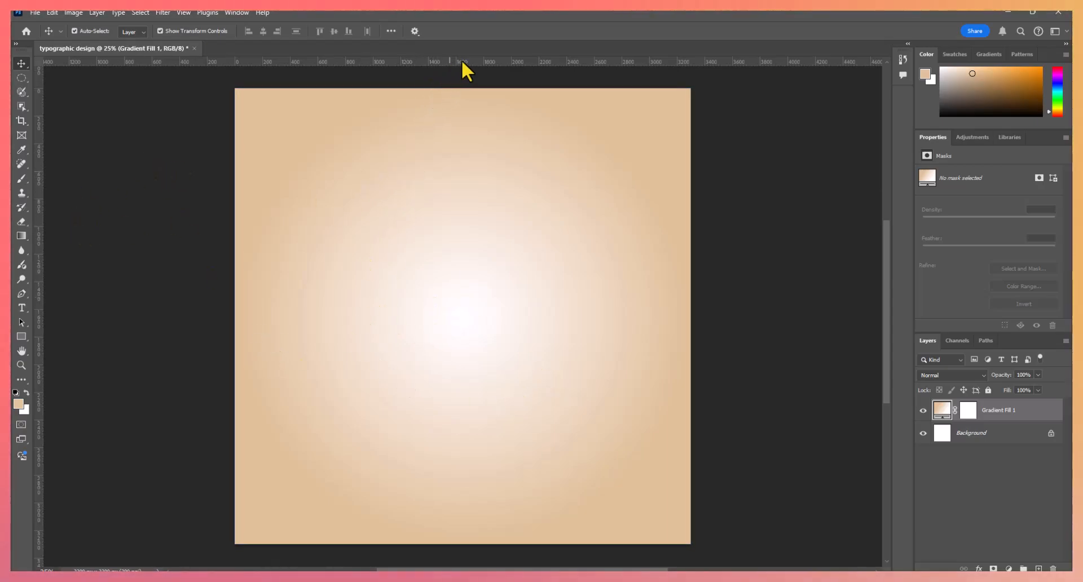
# - Place one horizontal and one vertical guide from the rulers, crossing at the exact center of the canvas
pyautogui.click(184, 13)
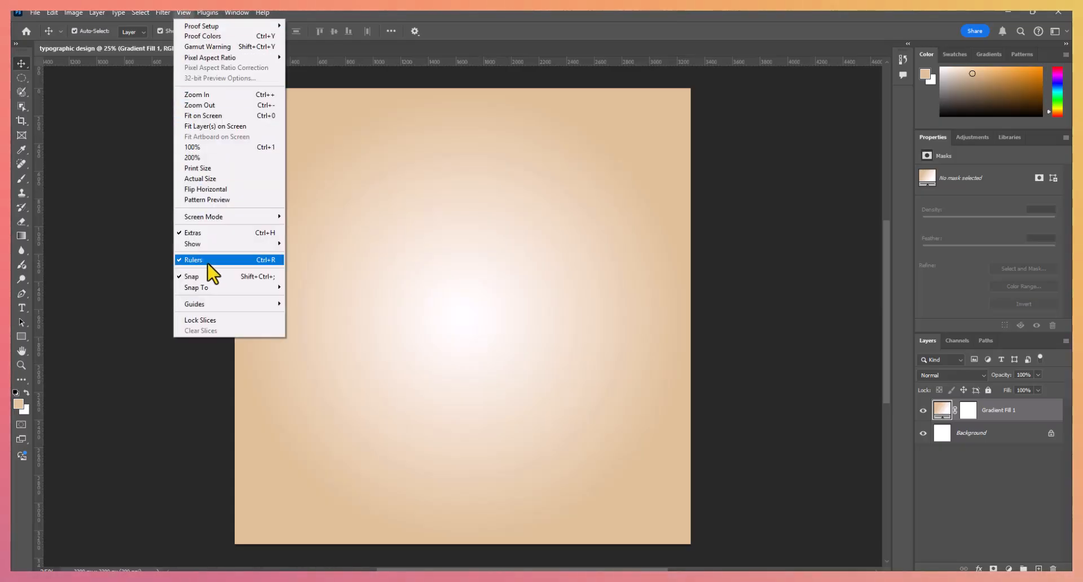
pyautogui.click(487, 56)
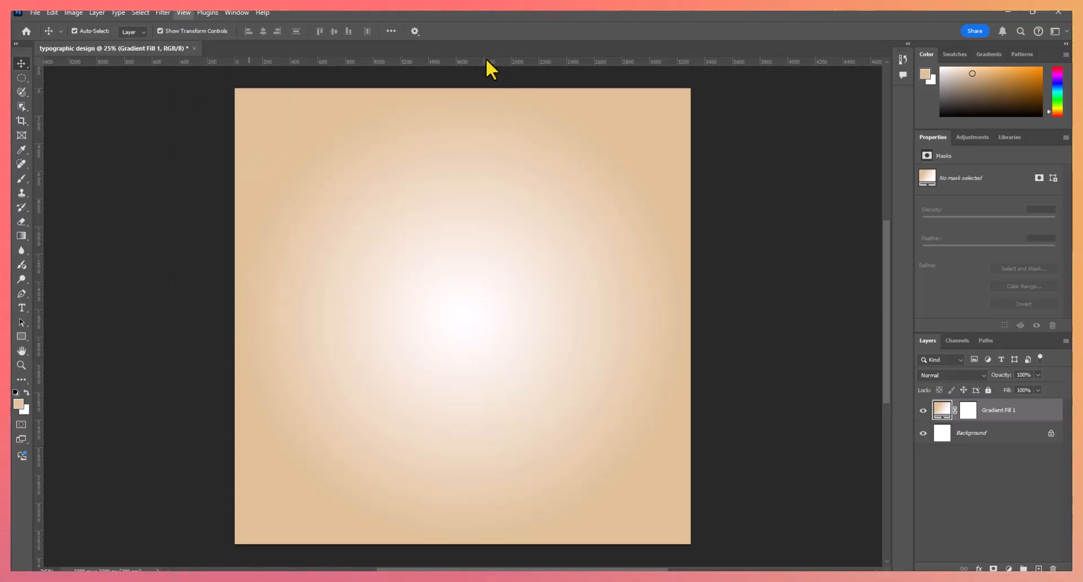
pyautogui.moveTo(486, 58); pyautogui.dragTo(485, 311)
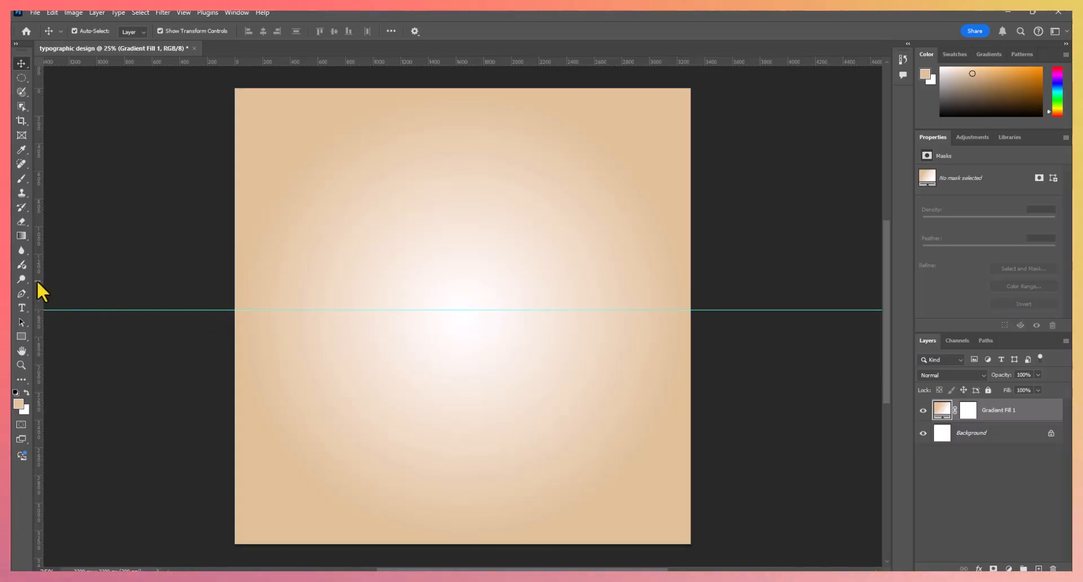
pyautogui.moveTo(37, 285); pyautogui.dragTo(457, 314)
pyautogui.moveTo(458, 190); pyautogui.dragTo(463, 186)
pyautogui.moveTo(736, 310); pyautogui.dragTo(733, 316)
pyautogui.click(773, 254)
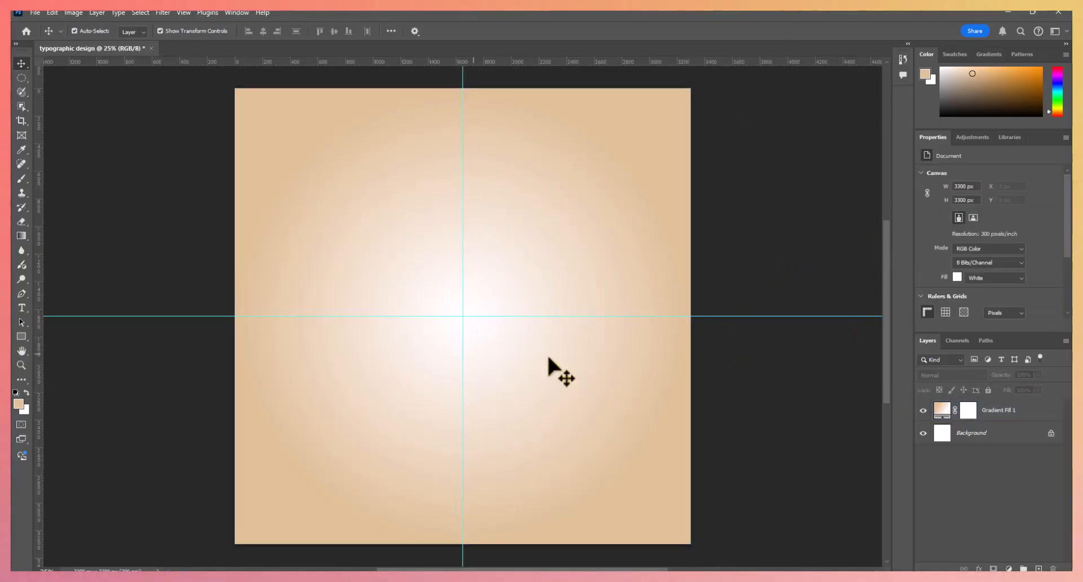
pyautogui.click(468, 312)
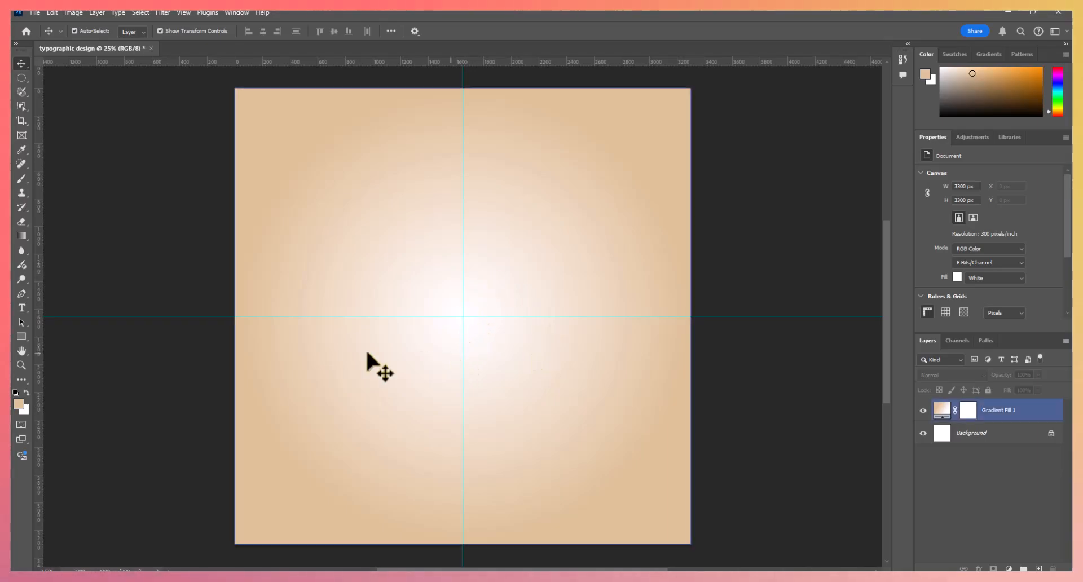
pyautogui.click(114, 308)
# - Add a text layer with the capital letter "E" just above the center of the canvas
pyautogui.click(24, 311)
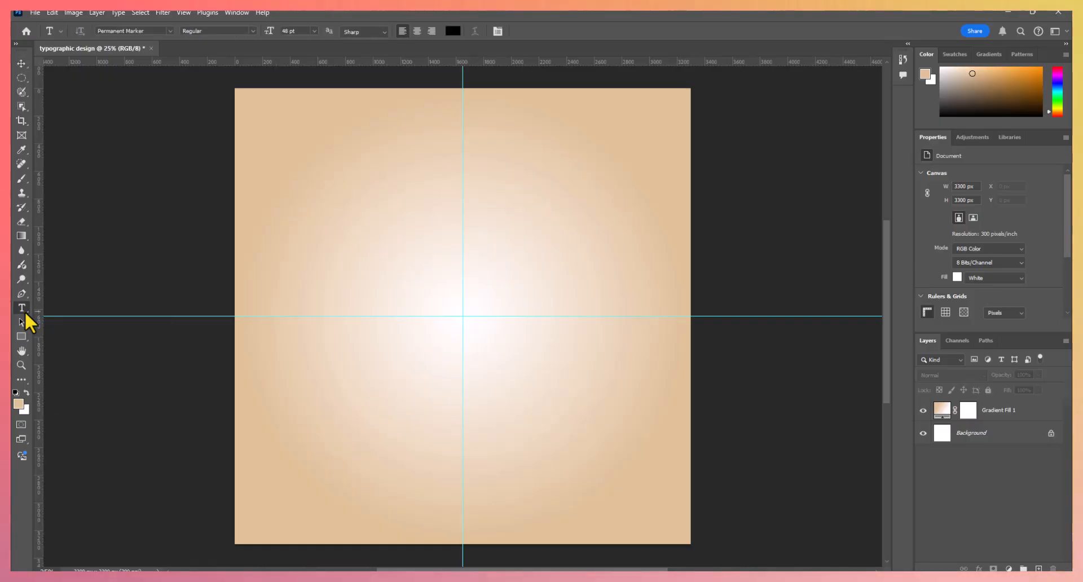
pyautogui.click(448, 275)
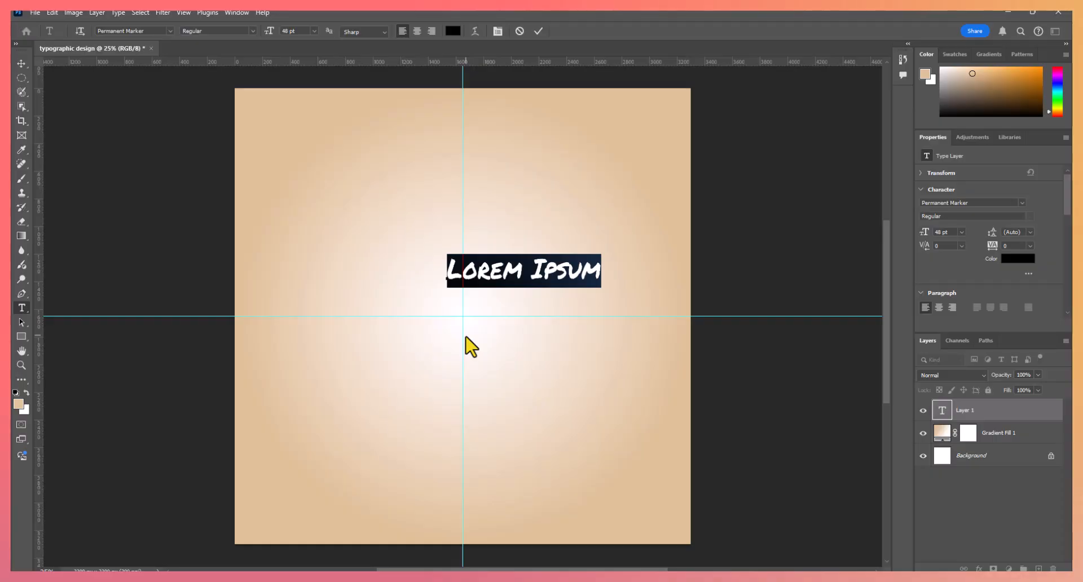
pyautogui.write('E')
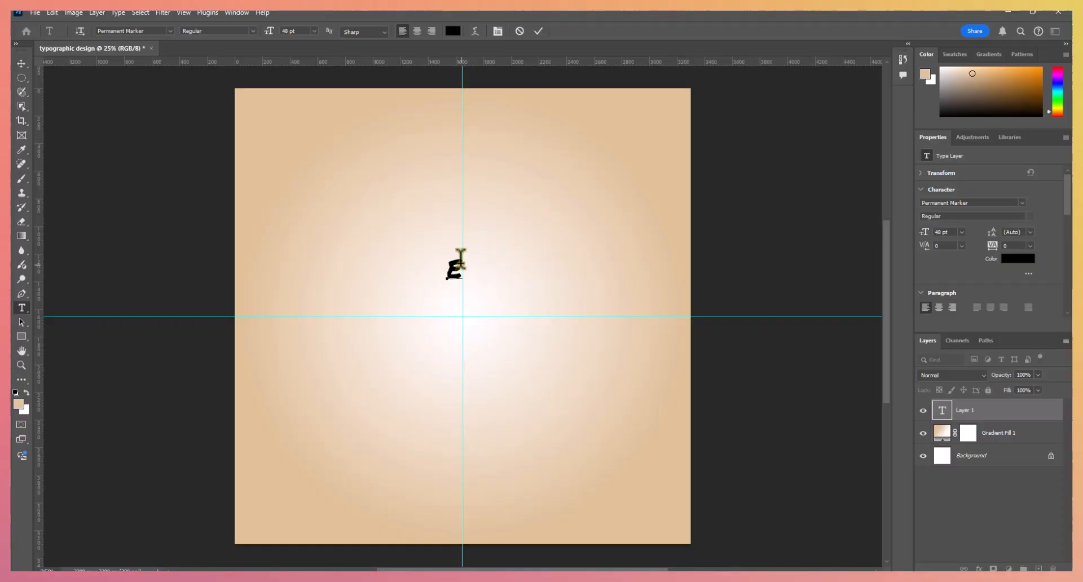
# - Enlarge the letter "E" to a font size of 650 pt
pyautogui.moveTo(463, 274); pyautogui.dragTo(450, 271)
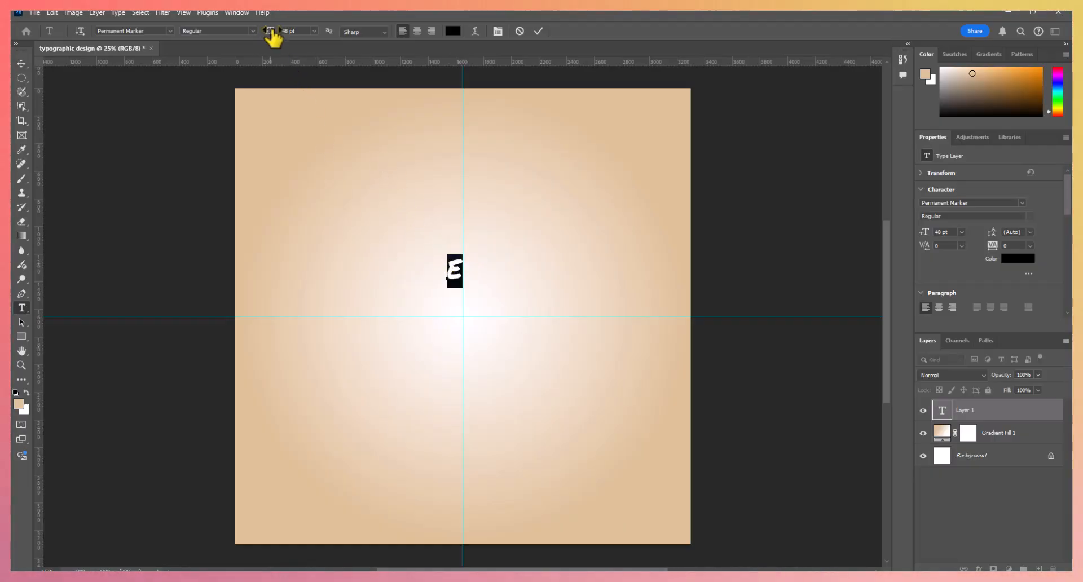
pyautogui.moveTo(273, 37); pyautogui.dragTo(346, 51)
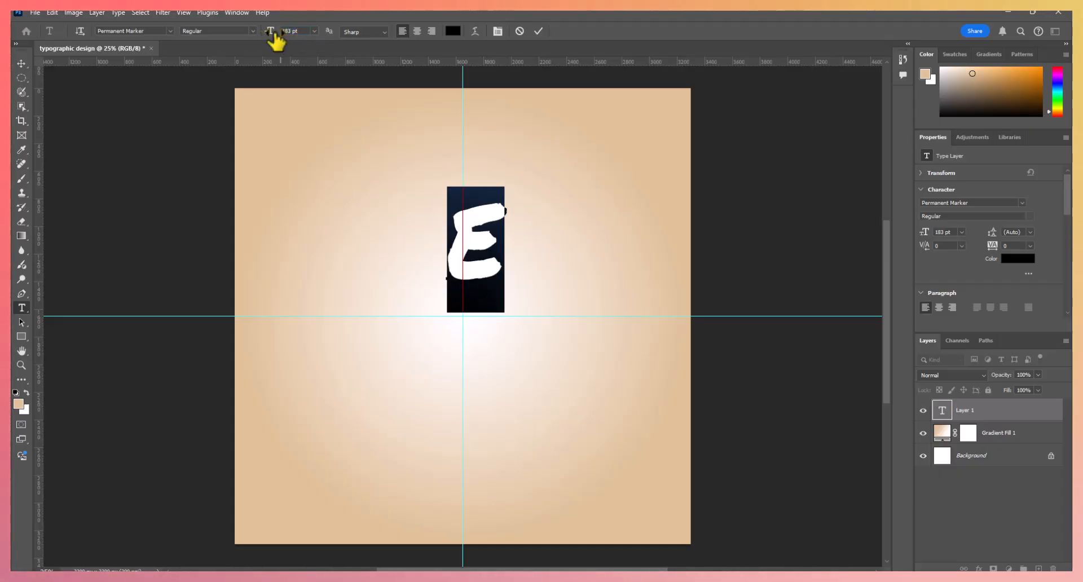
pyautogui.moveTo(271, 41); pyautogui.dragTo(379, 60)
pyautogui.moveTo(271, 31); pyautogui.dragTo(358, 60)
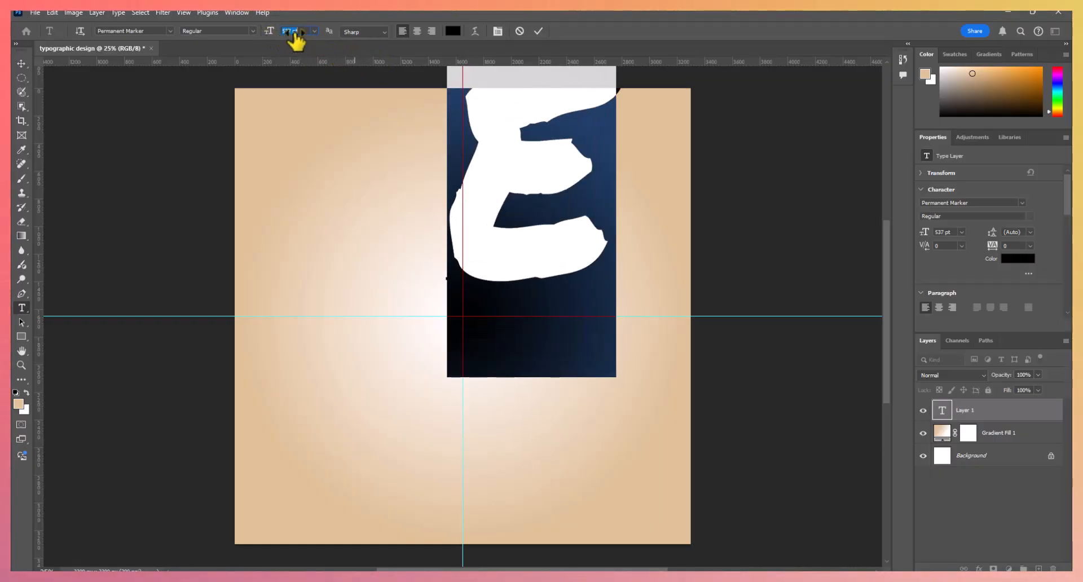
pyautogui.moveTo(295, 38); pyautogui.dragTo(333, 52)
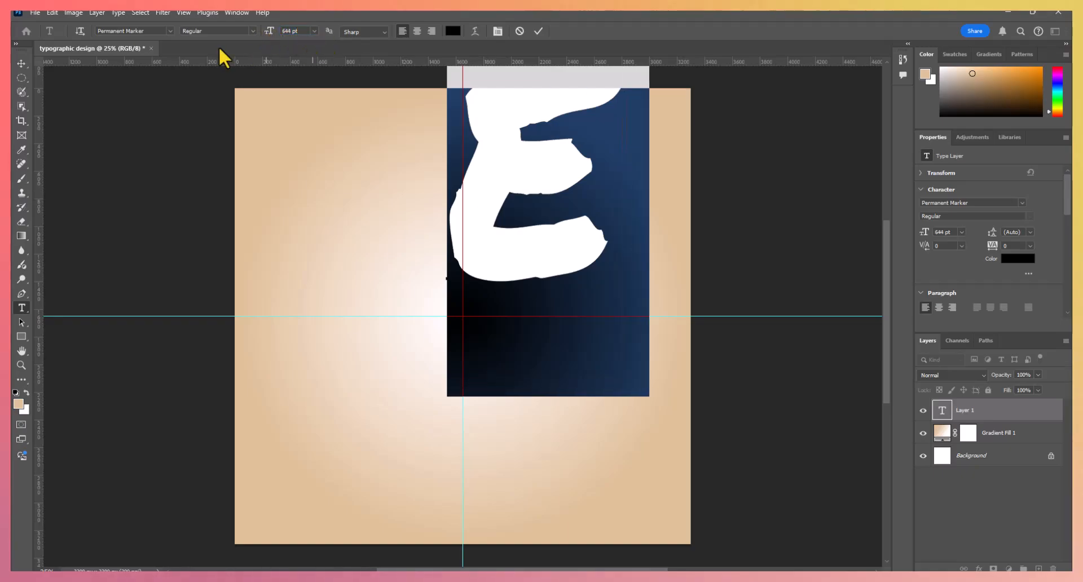
pyautogui.click(289, 31)
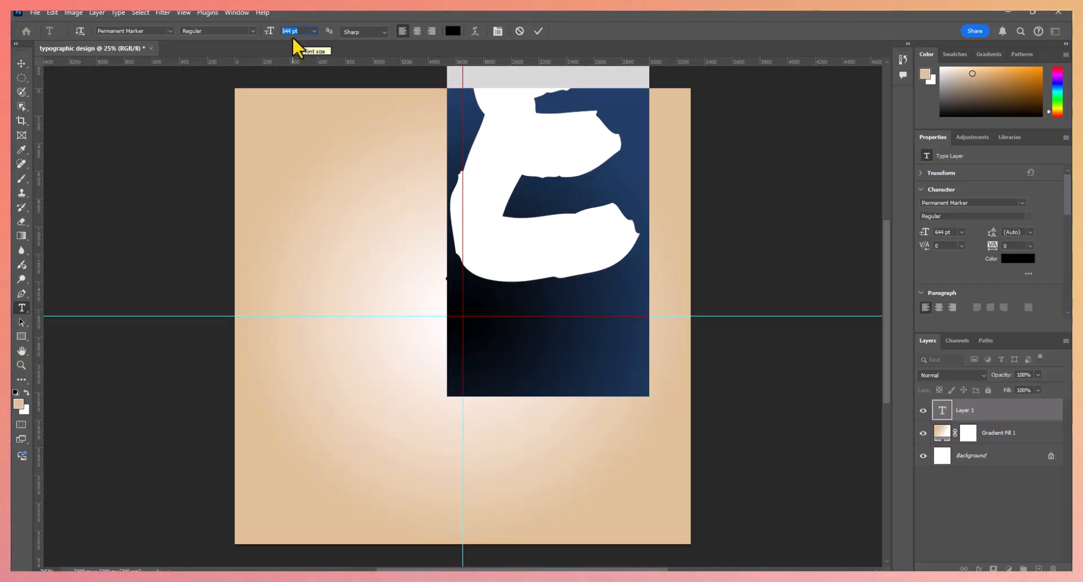
pyautogui.write('650')
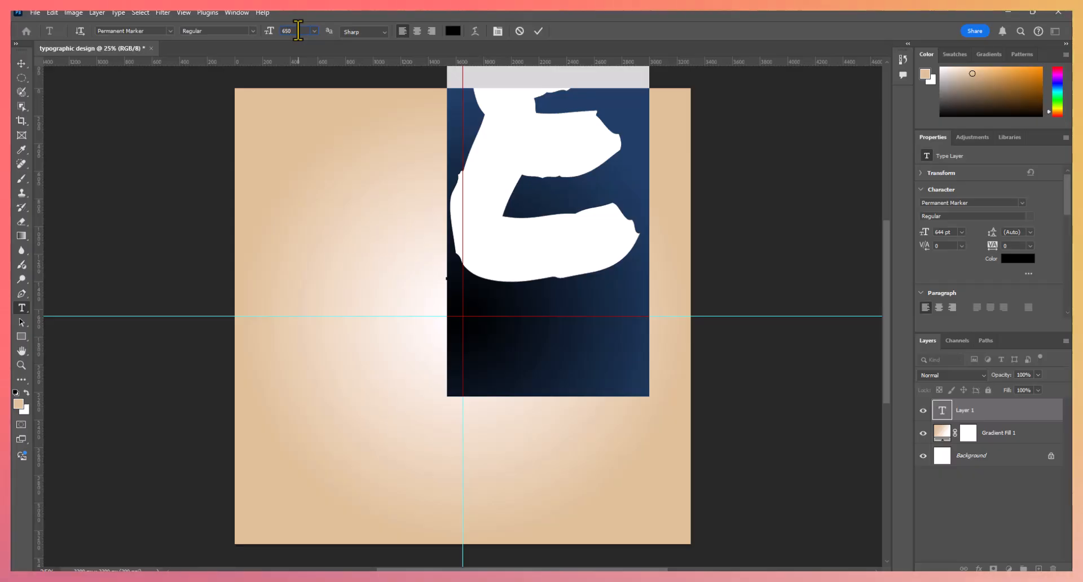
pyautogui.press('Return')
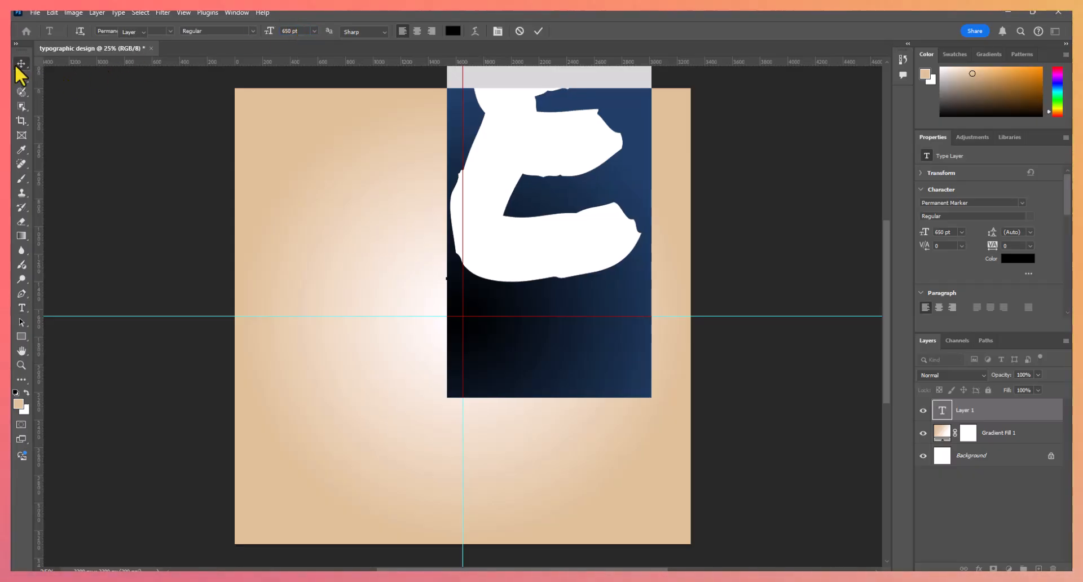
# - Move the large letter "E" down onto the middle of the canvas, around the guide crossing
pyautogui.click(21, 63)
pyautogui.moveTo(520, 164); pyautogui.dragTo(445, 283)
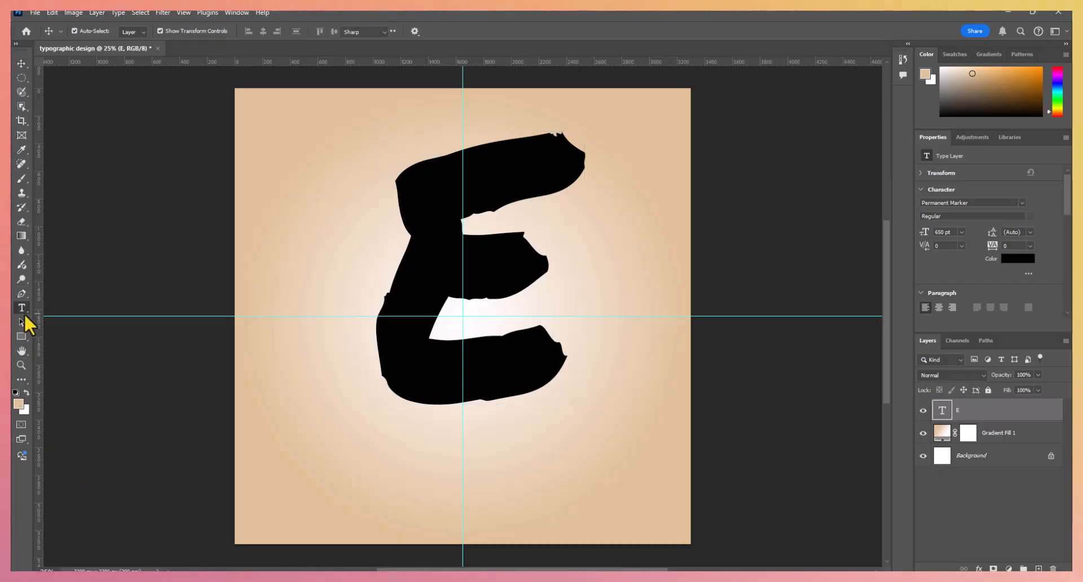
# - Select the letter "E" for text editing and choose Permanent Marker Regular as its font
pyautogui.click(22, 308)
pyautogui.click(552, 340)
pyautogui.hotkey('ctrl', 'a')
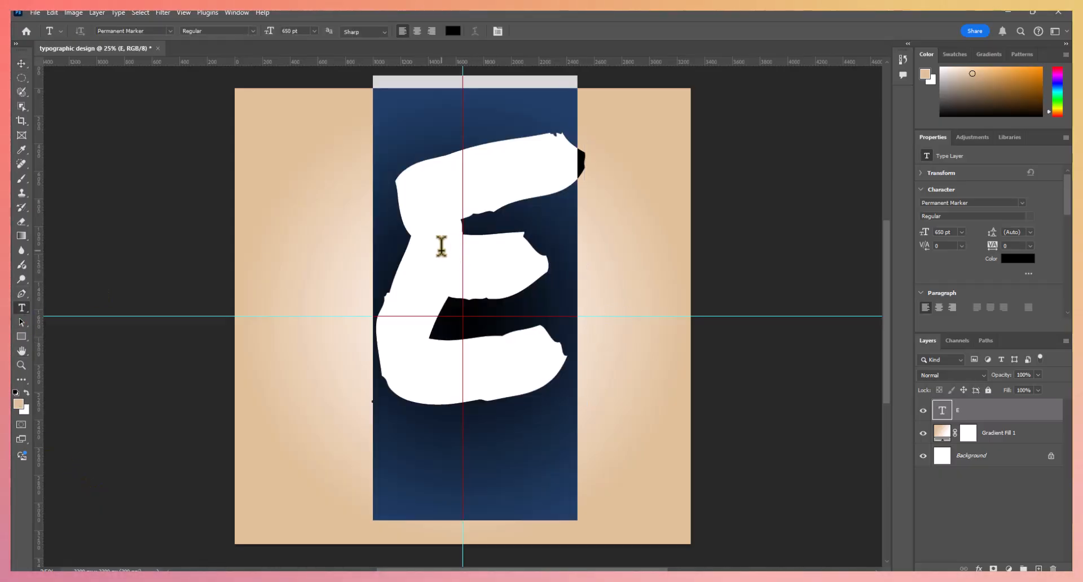
pyautogui.click(169, 31)
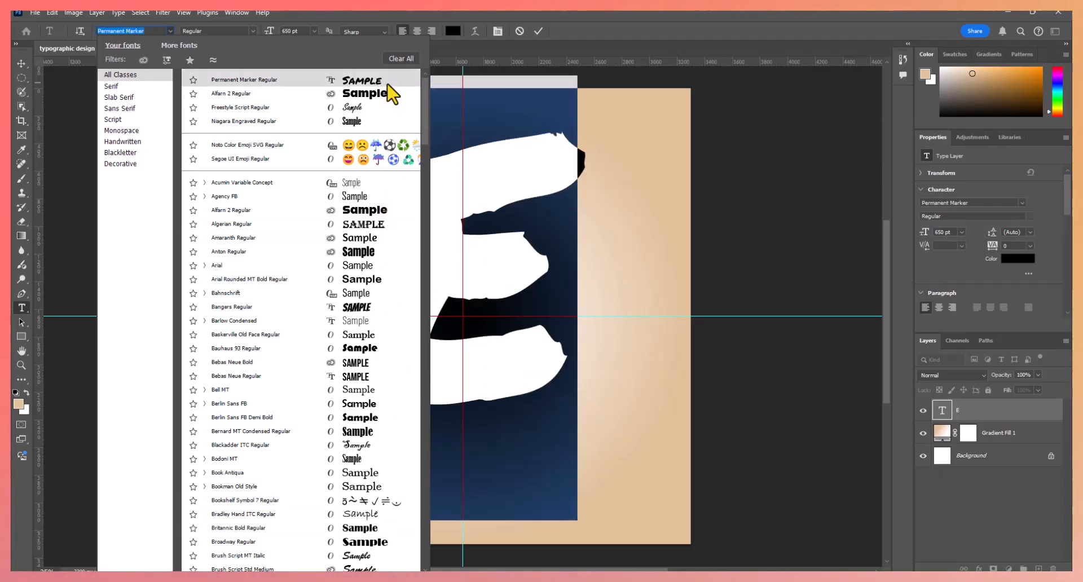
pyautogui.press('Return')
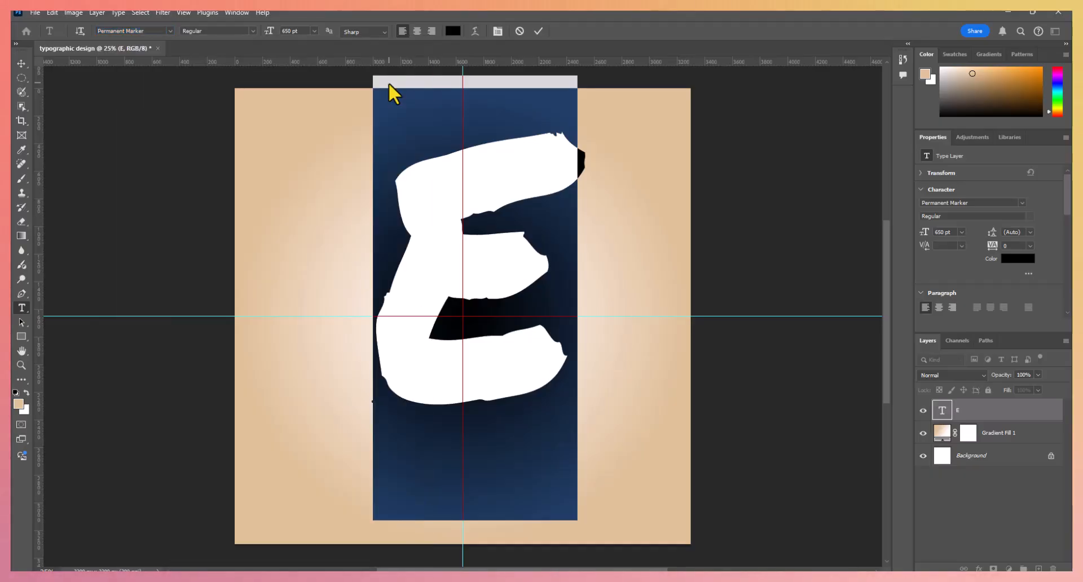
# - Enlarge the letter "E" to 780 pt and reposition it around the crossing of the guides
pyautogui.click(21, 65)
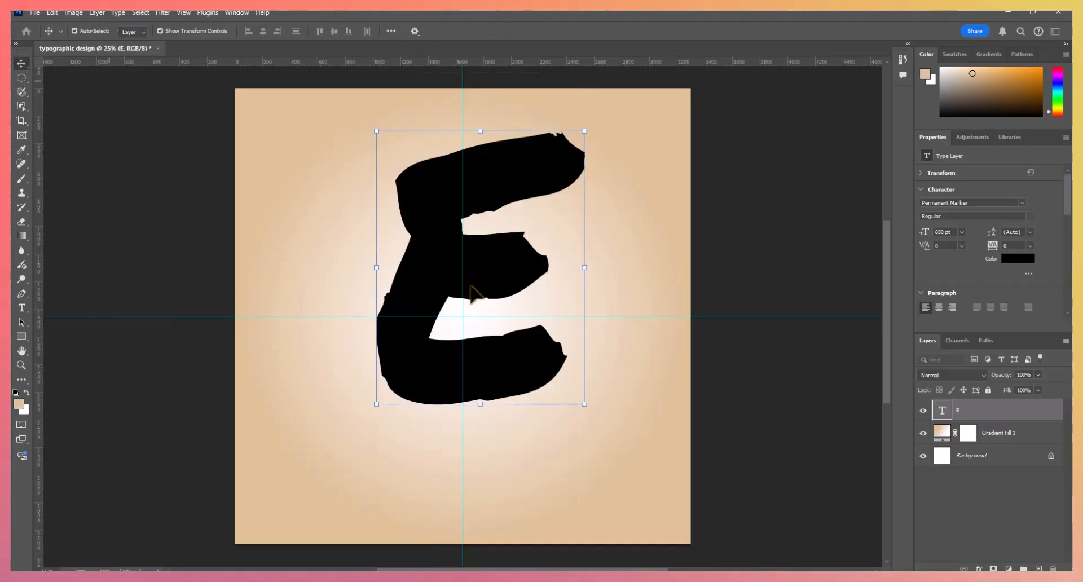
pyautogui.moveTo(448, 272); pyautogui.dragTo(451, 304)
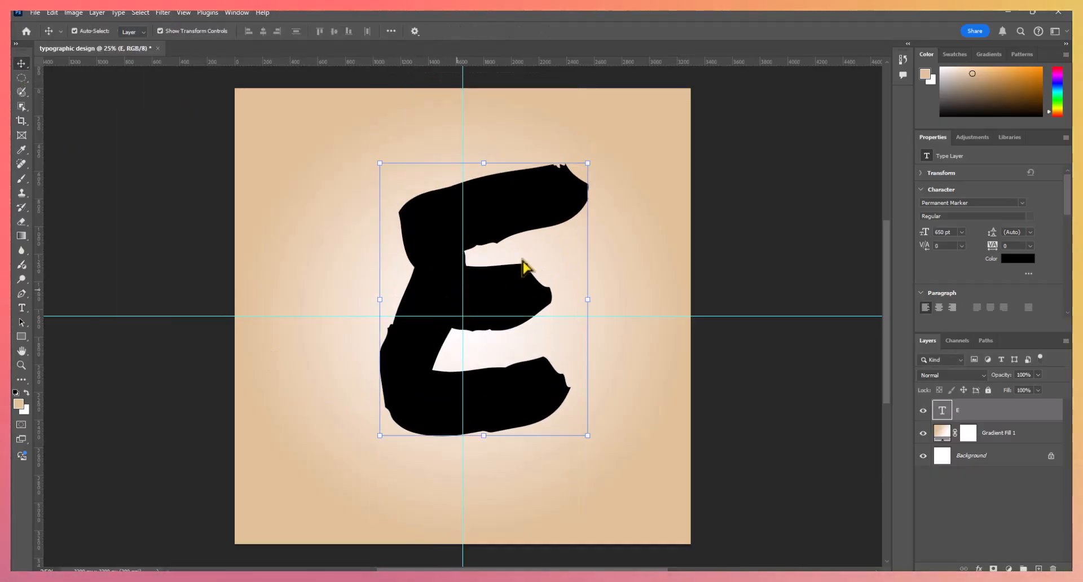
pyautogui.doubleClick(551, 345)
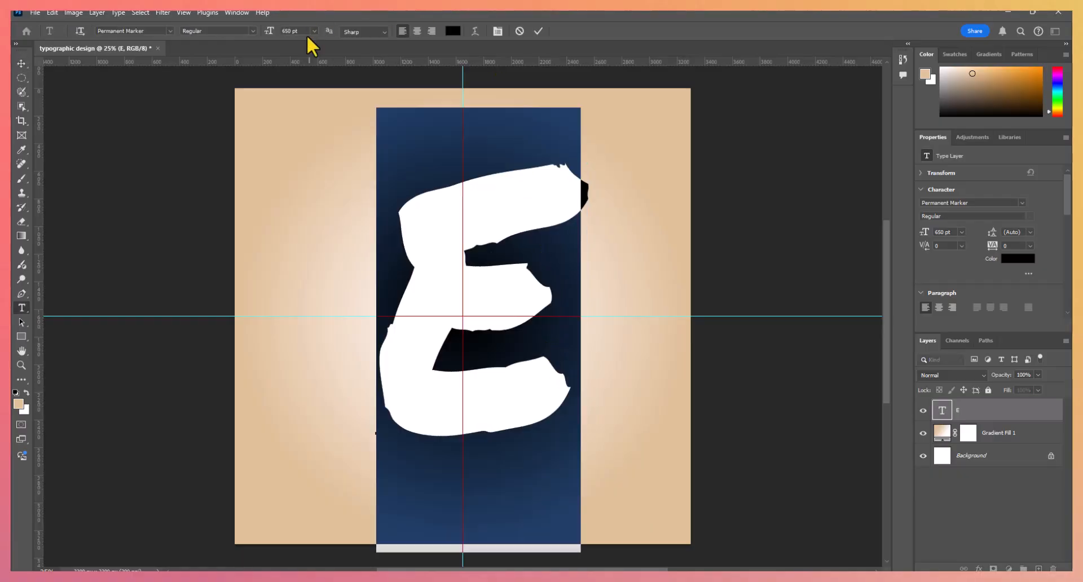
pyautogui.moveTo(269, 34); pyautogui.dragTo(343, 48)
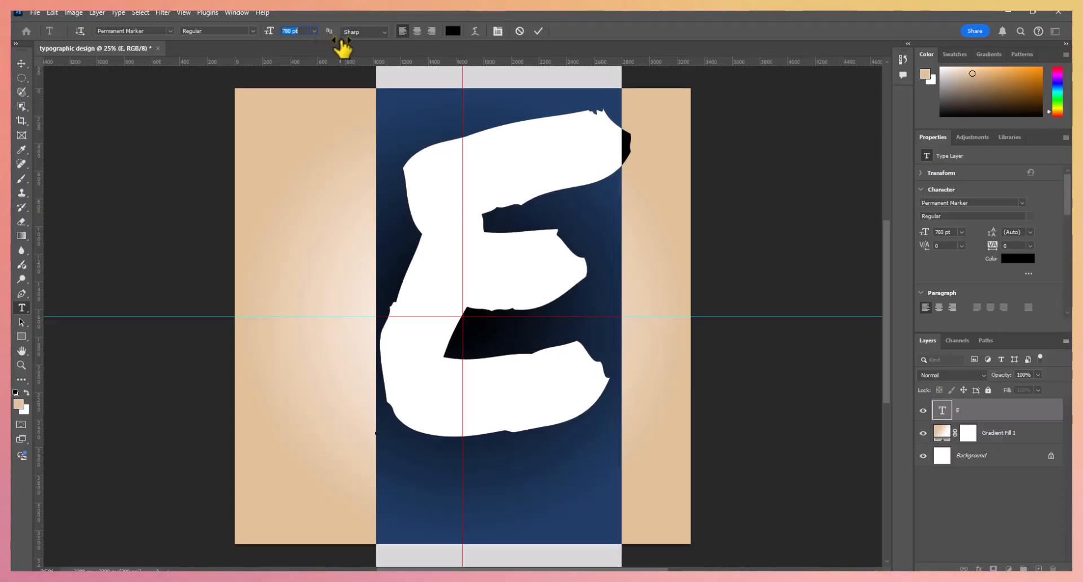
pyautogui.click(22, 63)
pyautogui.moveTo(462, 263); pyautogui.dragTo(443, 289)
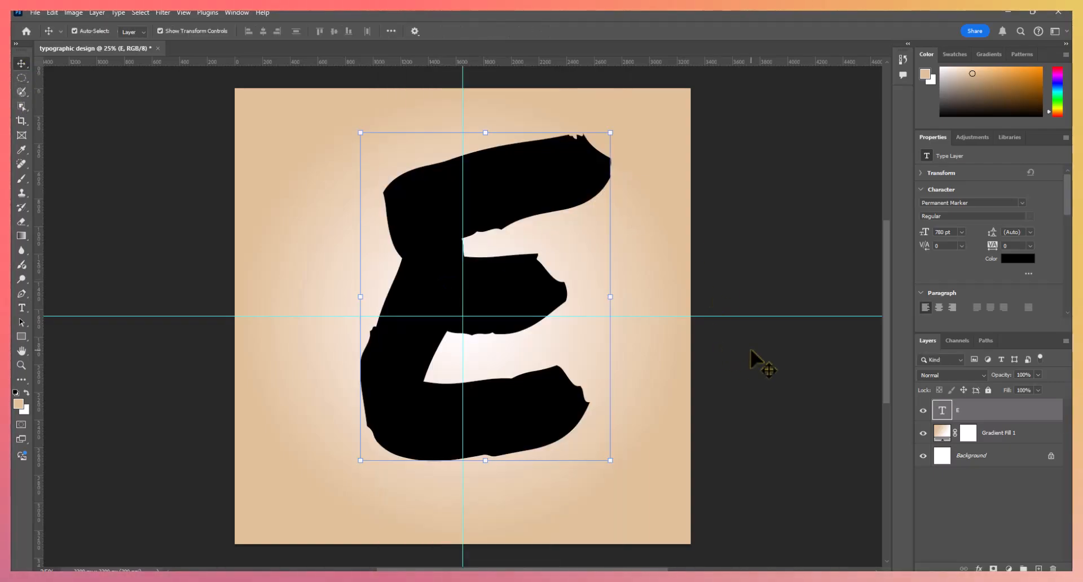
# - Open the photo pexels-cottonbro-7233276 from Downloads and tile all open documents vertically
pyautogui.hotkey('ctrl', 'o')
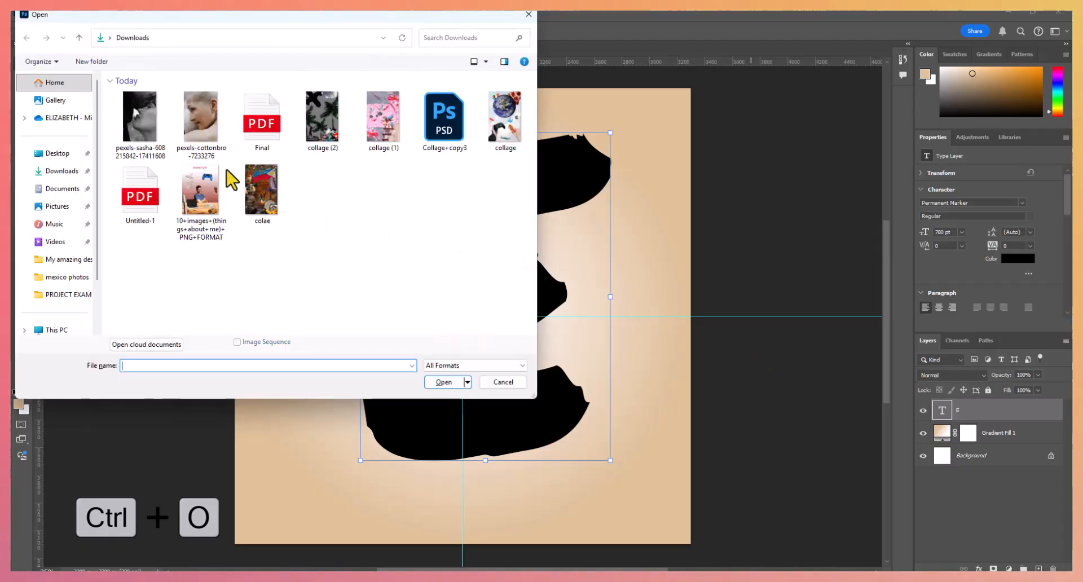
pyautogui.click(208, 122)
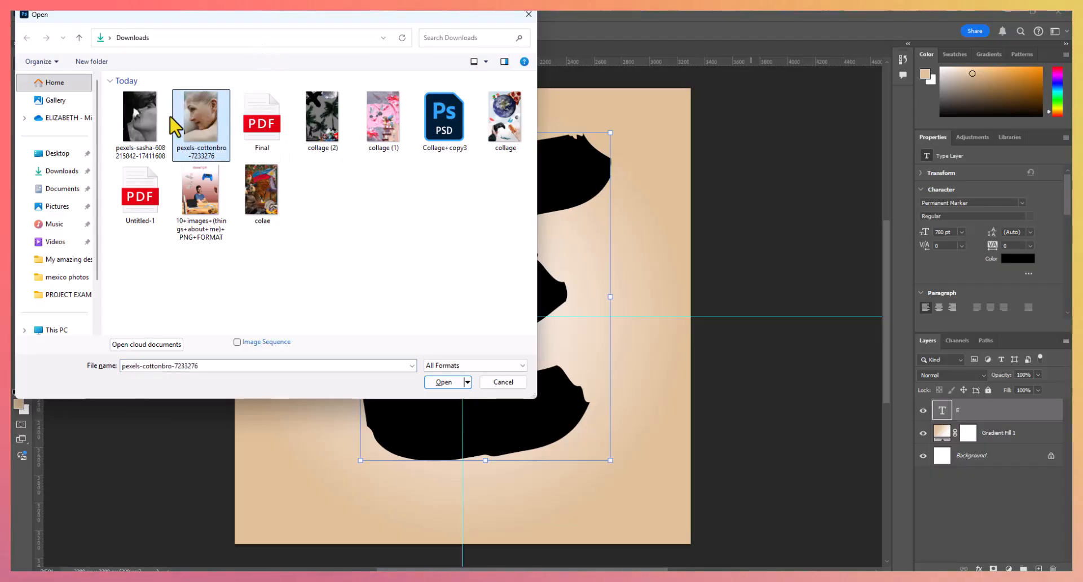
pyautogui.click(443, 383)
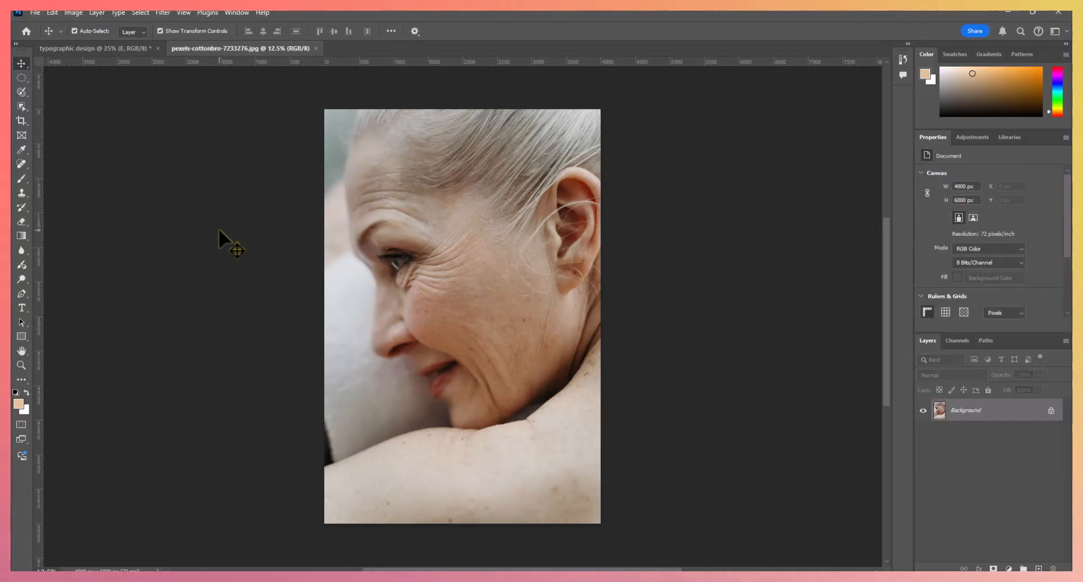
pyautogui.click(240, 13)
pyautogui.moveTo(252, 25)
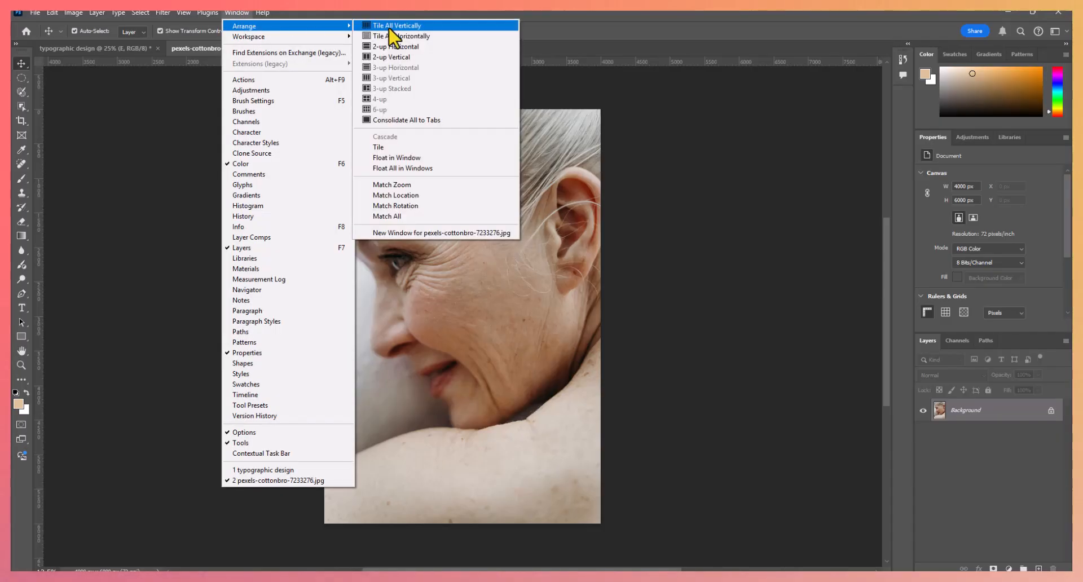
pyautogui.click(423, 28)
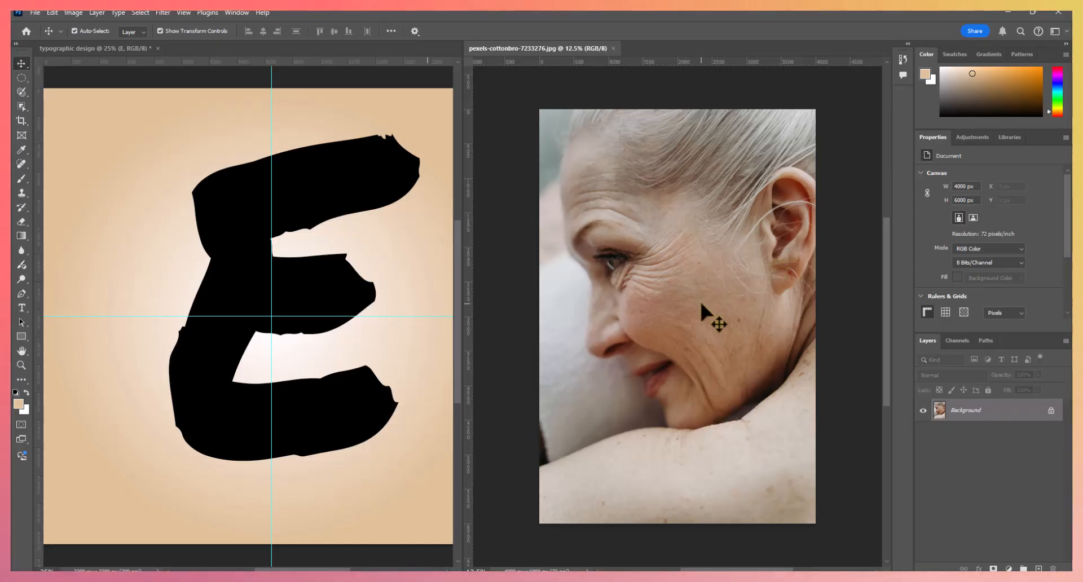
# - Copy the portrait photo into the typographic design document and close the separate photo document
pyautogui.moveTo(700, 299); pyautogui.dragTo(307, 302)
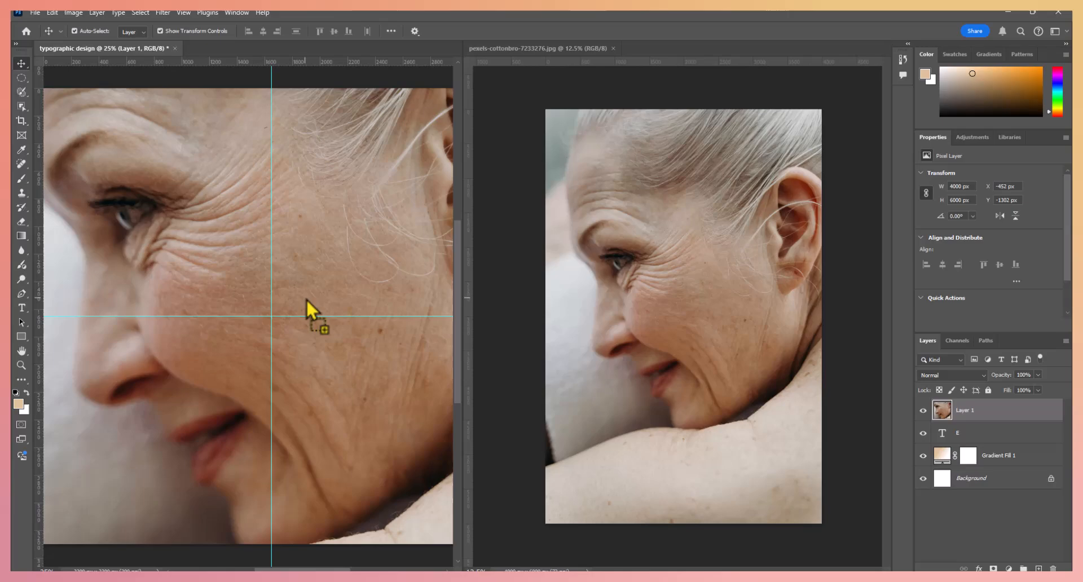
pyautogui.click(613, 49)
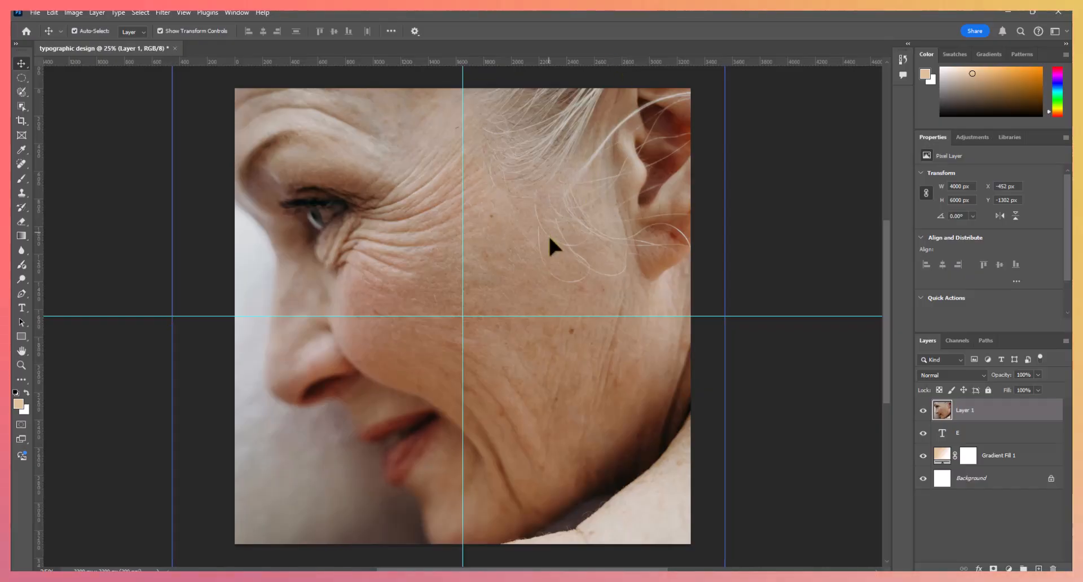
# - Scale the portrait proportionally to about 1995 by 2993 px, position it over the letter "E", and apply the transform
pyautogui.moveTo(549, 239); pyautogui.dragTo(559, 455)
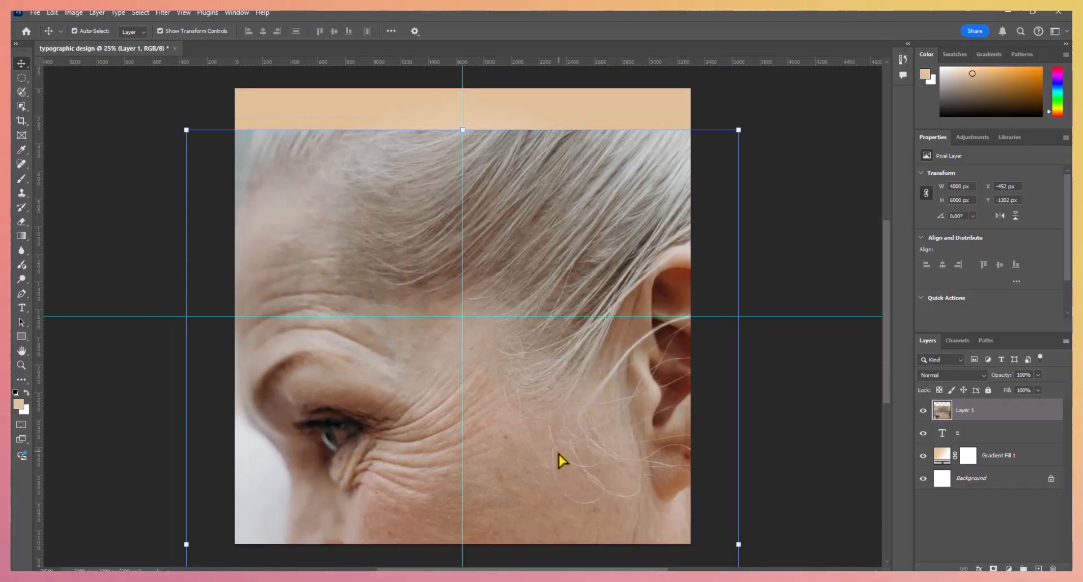
pyautogui.moveTo(184, 127); pyautogui.dragTo(424, 484)
pyautogui.moveTo(494, 517); pyautogui.dragTo(401, 159)
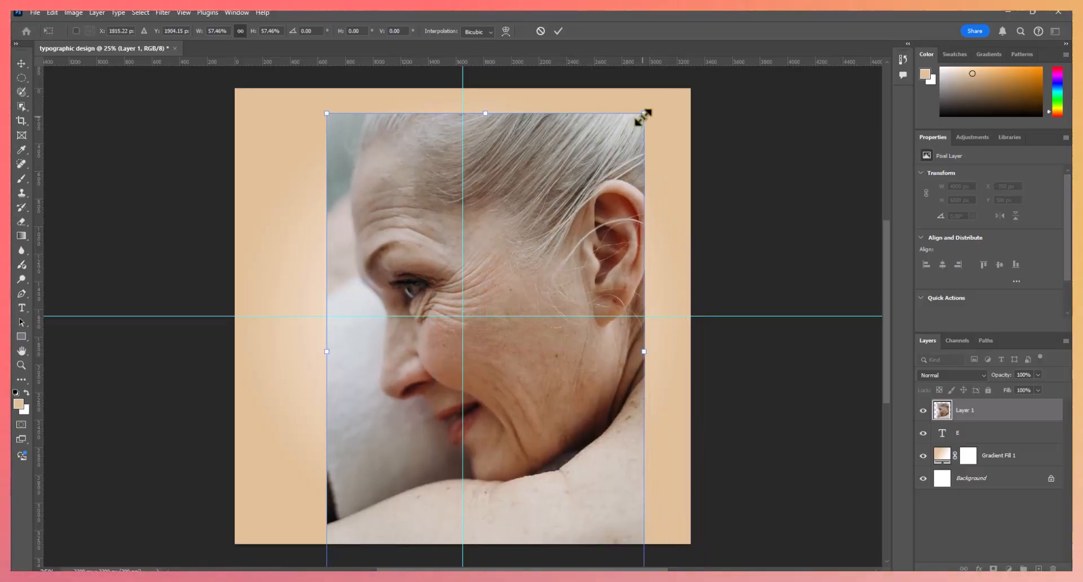
pyautogui.moveTo(644, 117); pyautogui.dragTo(601, 169)
pyautogui.moveTo(554, 297); pyautogui.dragTo(548, 272)
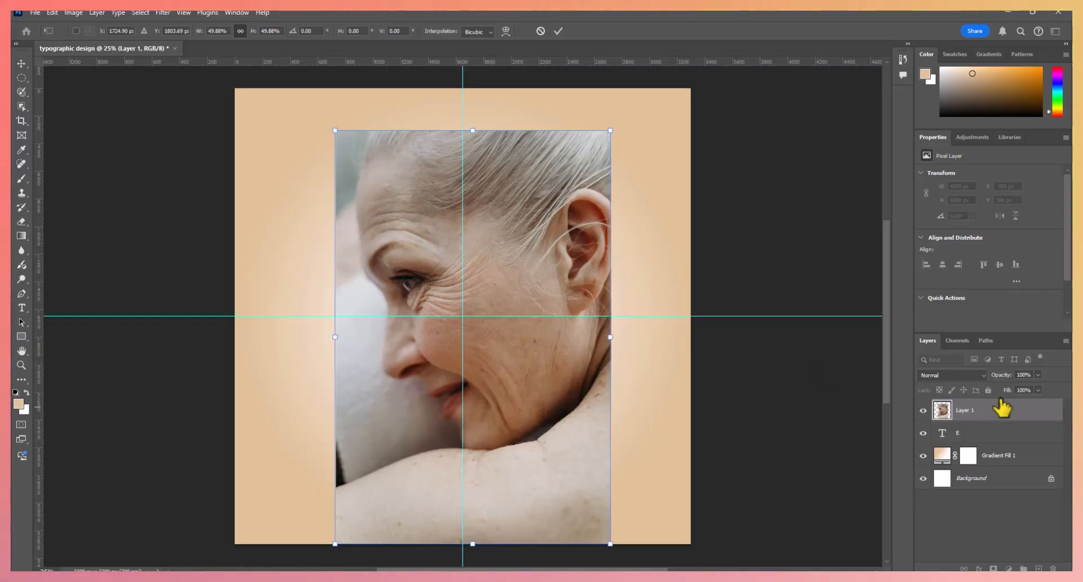
pyautogui.click(559, 31)
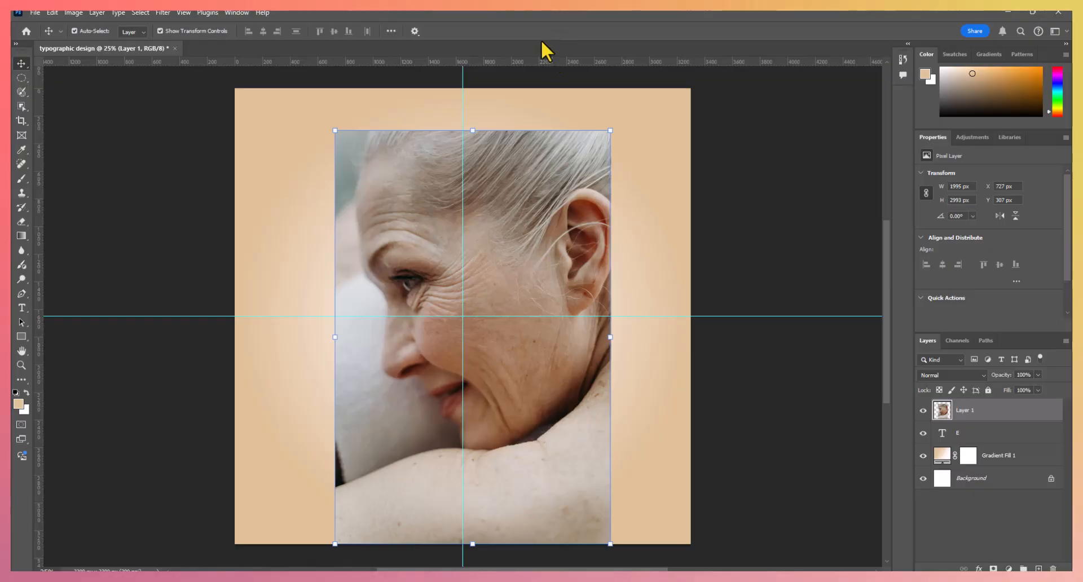
# - Lower the portrait layer's opacity to 64% and rotate the photo clockwise about 30° over the letter
pyautogui.click(1038, 375)
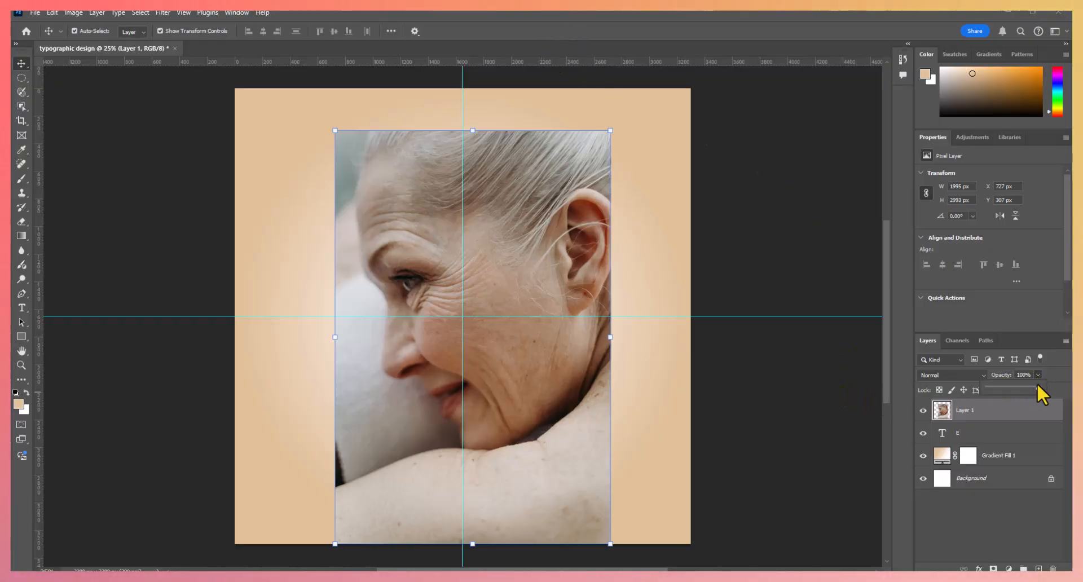
pyautogui.moveTo(1037, 386); pyautogui.dragTo(1024, 387)
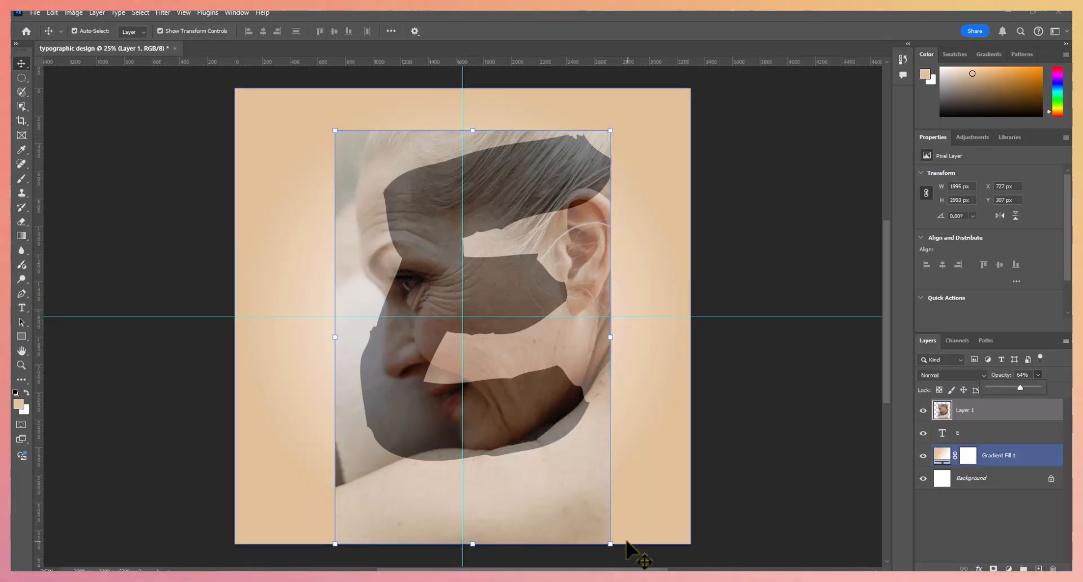
pyautogui.moveTo(621, 551); pyautogui.dragTo(490, 550)
pyautogui.moveTo(468, 272); pyautogui.dragTo(429, 287)
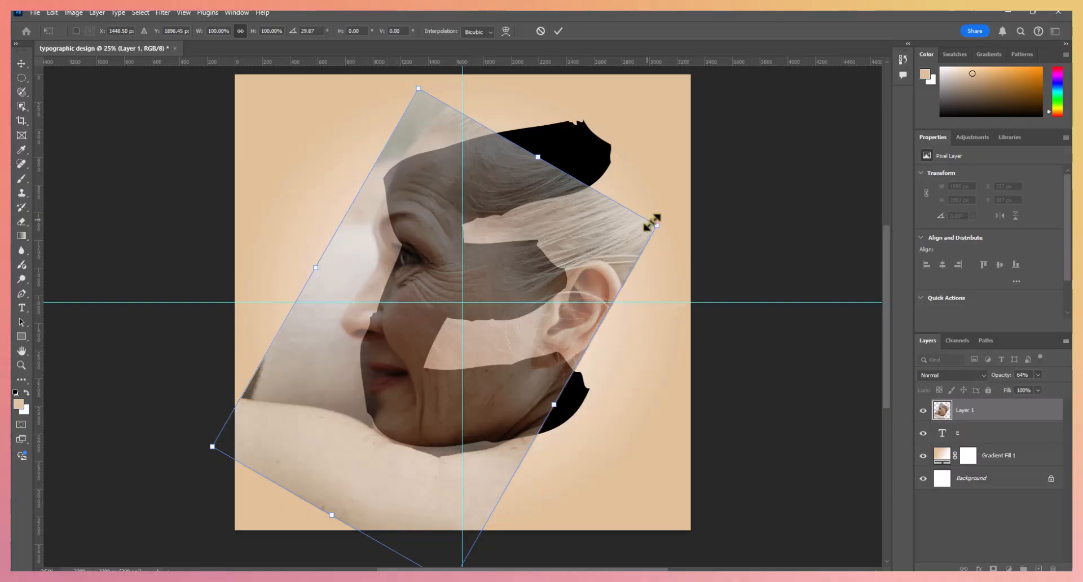
# - Enlarge the rotated portrait to about 121% so the facial profile fits the letter, apply it, and set the layer opacity to 100%
pyautogui.moveTo(654, 226); pyautogui.dragTo(719, 198)
pyautogui.moveTo(416, 404); pyautogui.dragTo(401, 410)
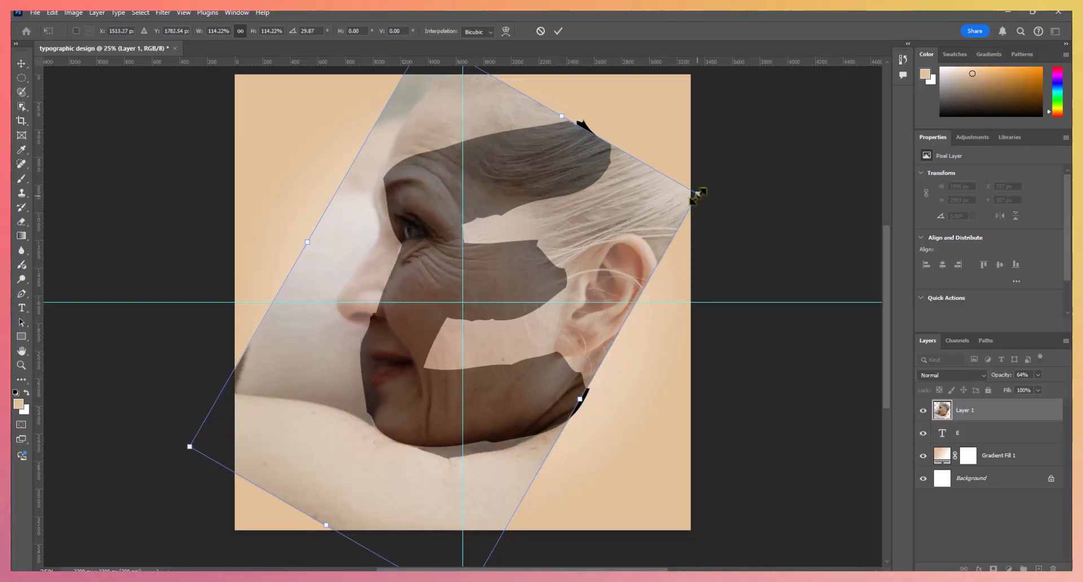
pyautogui.moveTo(698, 195); pyautogui.dragTo(726, 180)
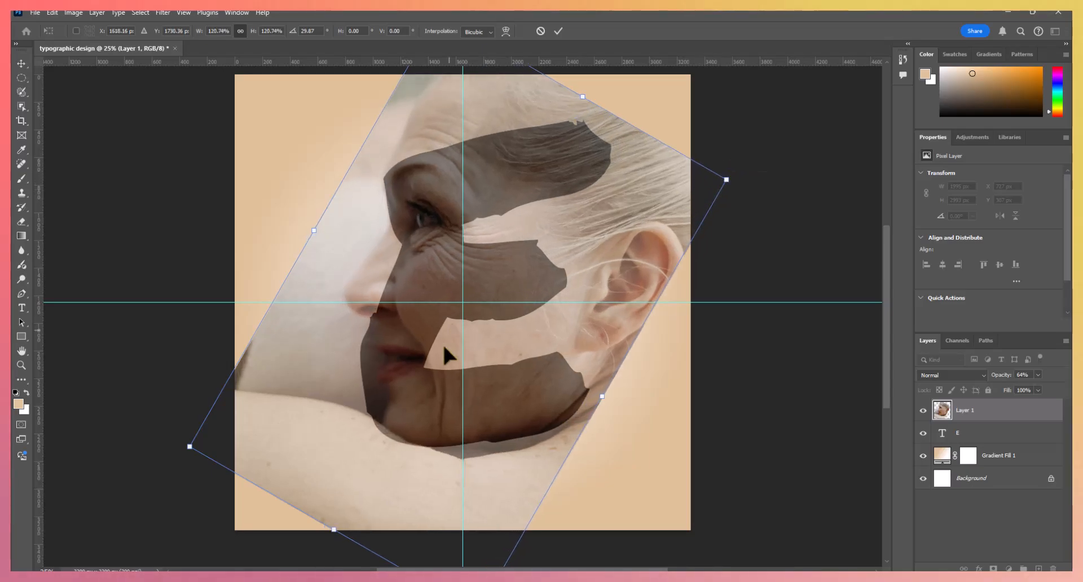
pyautogui.press('Return')
pyautogui.press('0')
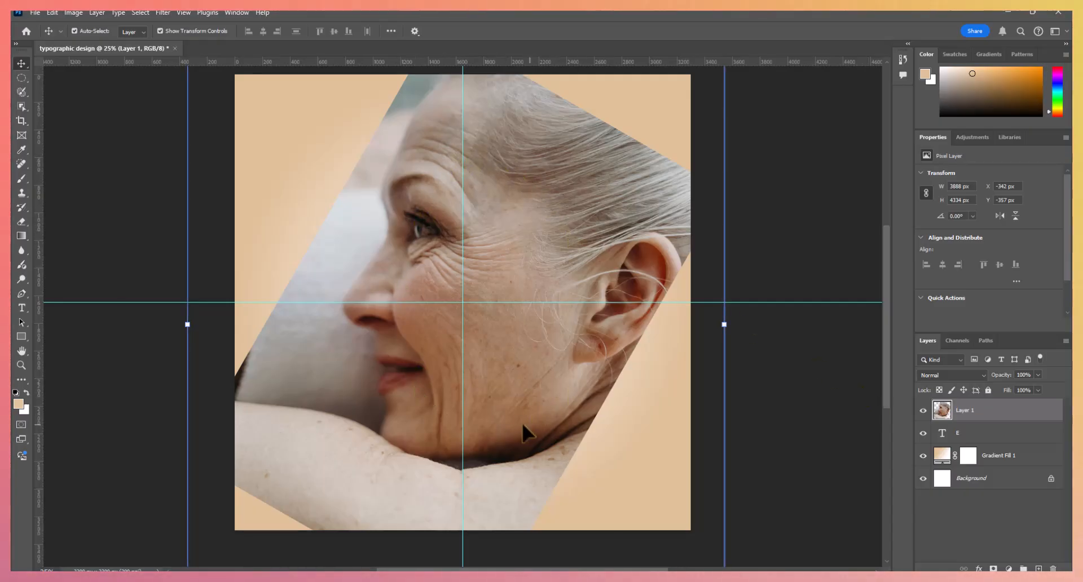
# - Load the letter "E" outline as a selection and mask the portrait layer with it
pyautogui.keyDown('ctrl'); pyautogui.click(942, 433); pyautogui.keyUp('ctrl')
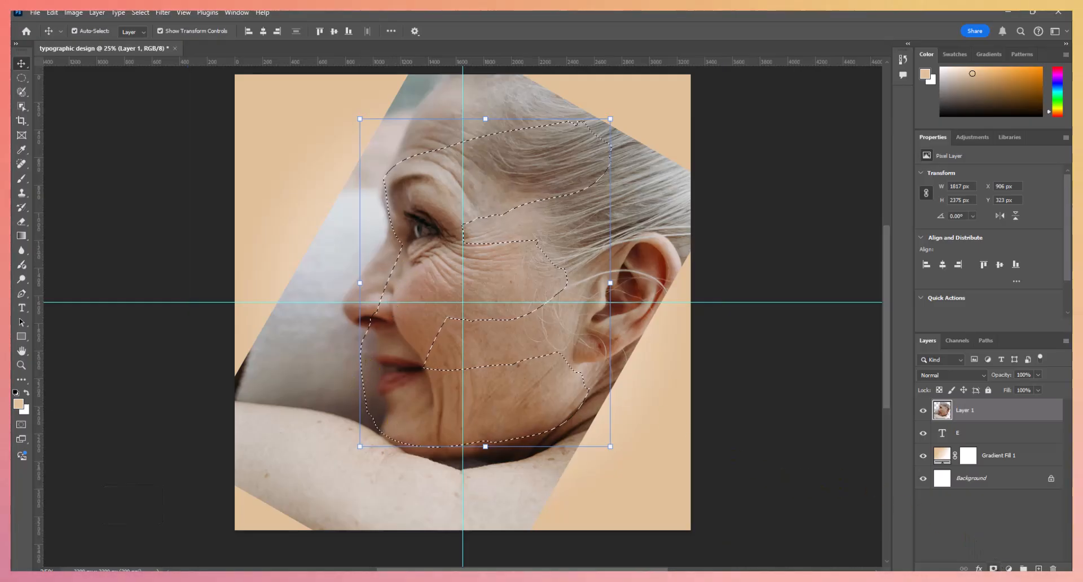
pyautogui.click(994, 569)
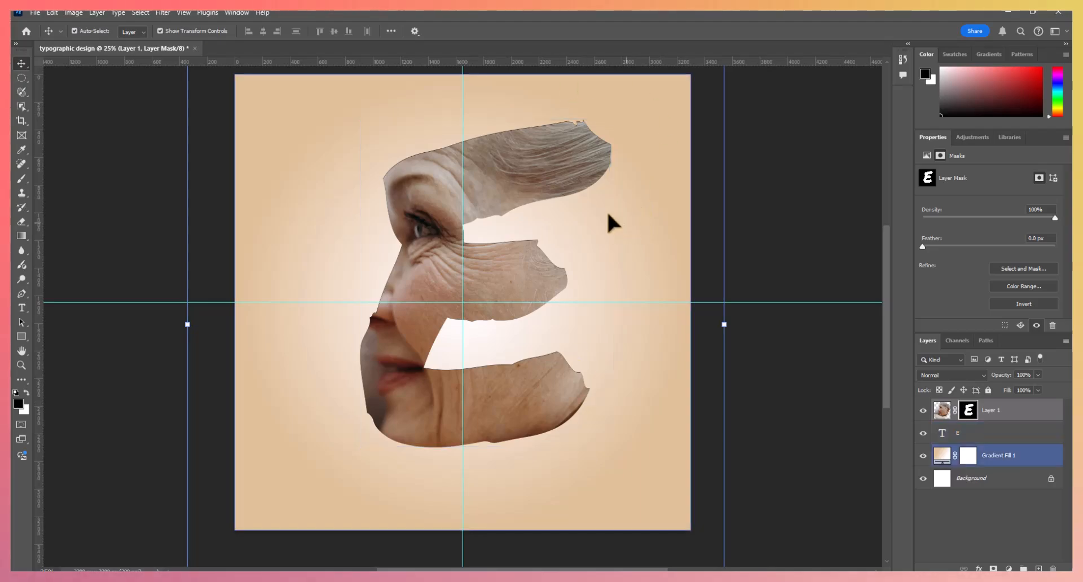
# - Duplicate the masked portrait layer and replace the copy's letter-shaped mask with a new blank layer mask
pyautogui.click(1013, 412)
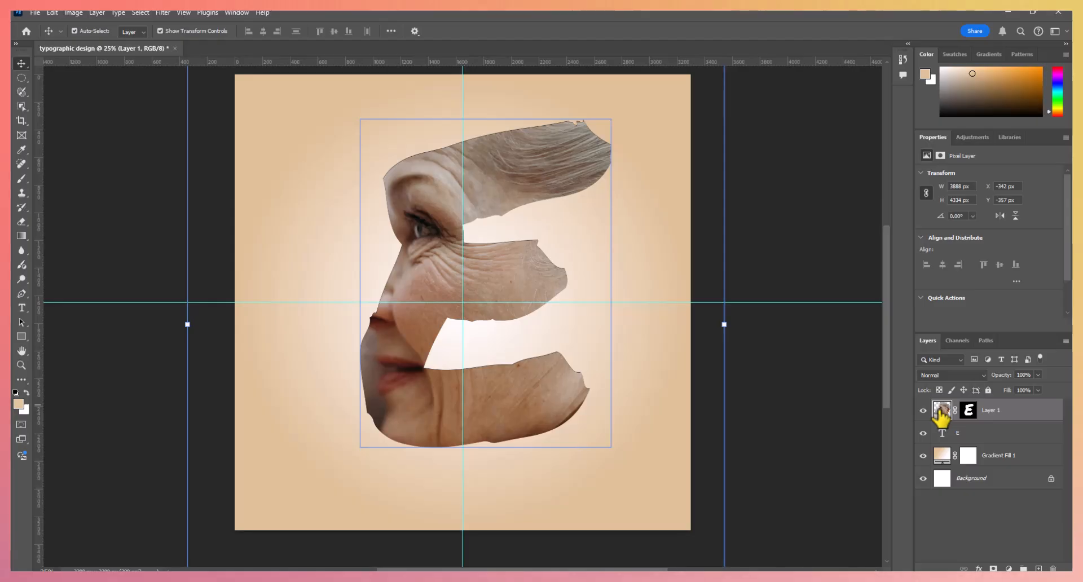
pyautogui.press('ctrl')
pyautogui.hotkey('ctrl', 'j')
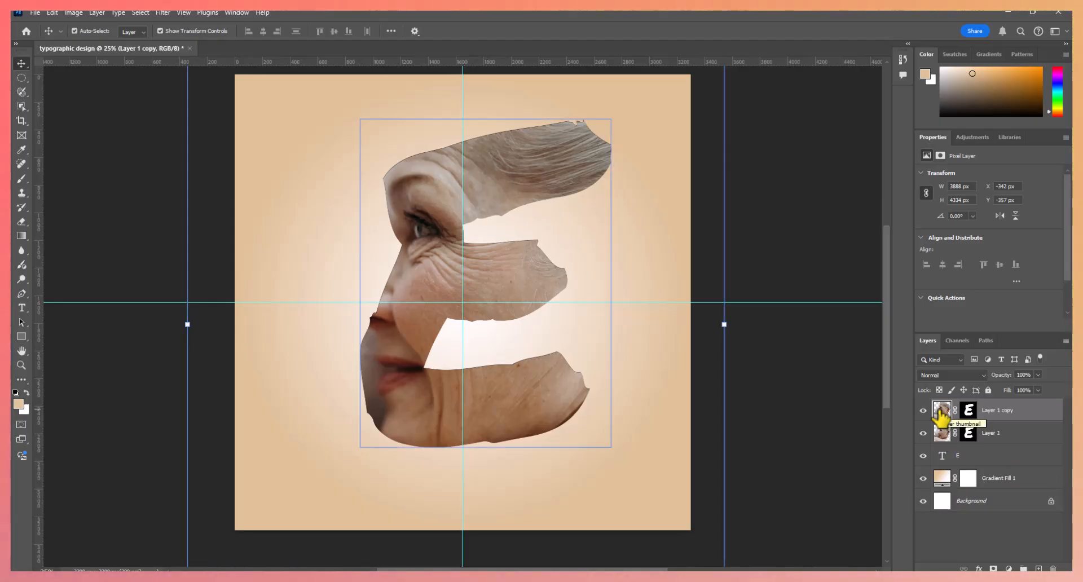
pyautogui.click(968, 414)
pyautogui.rightClick(970, 418)
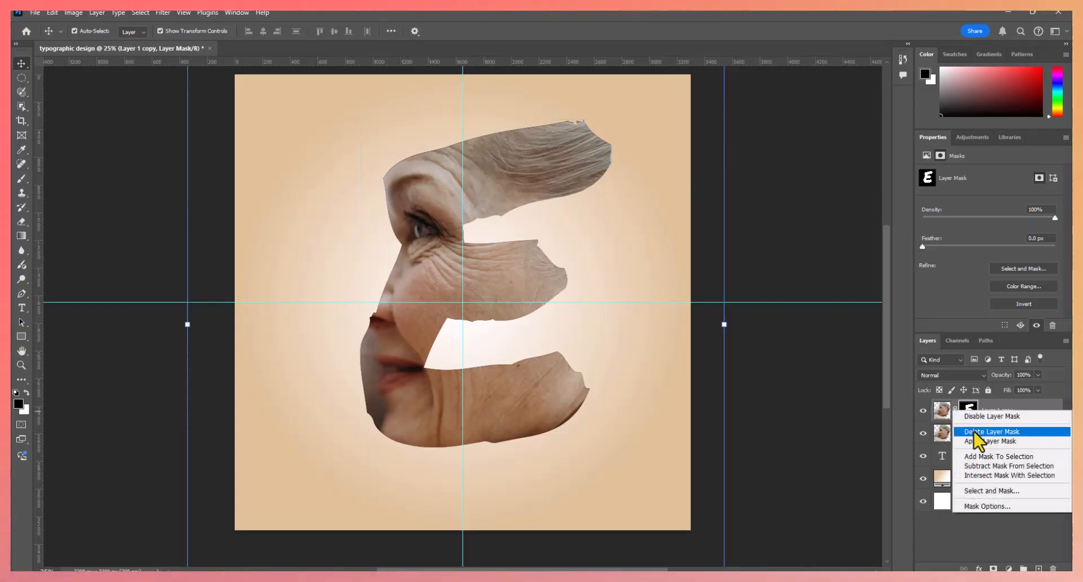
pyautogui.click(976, 432)
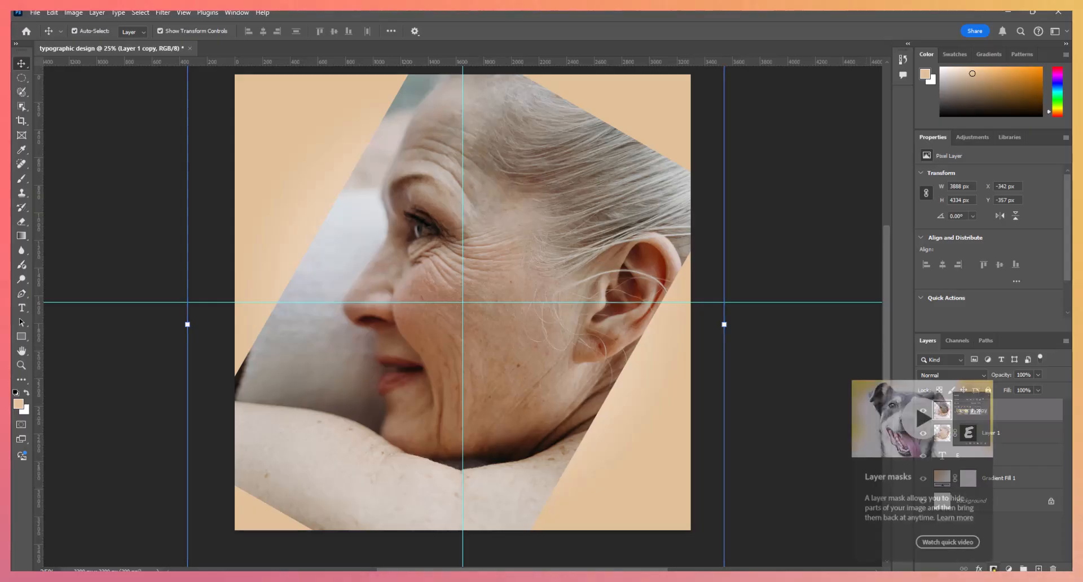
pyautogui.click(994, 569)
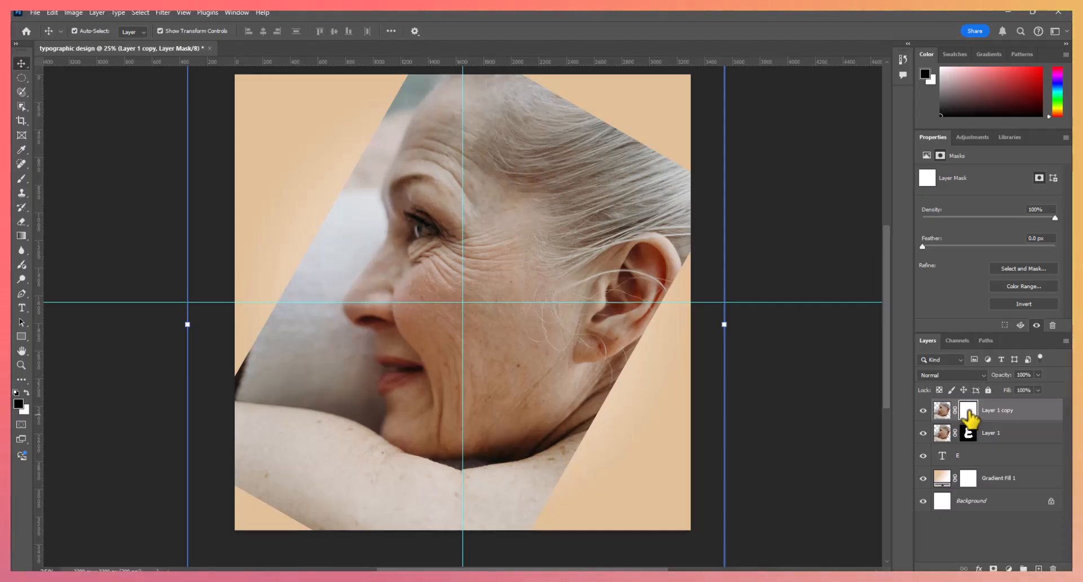
# - Load the letter "E" outline as a selection and invert it, keeping the portrait copy's layer mask active
pyautogui.press('ctrl')
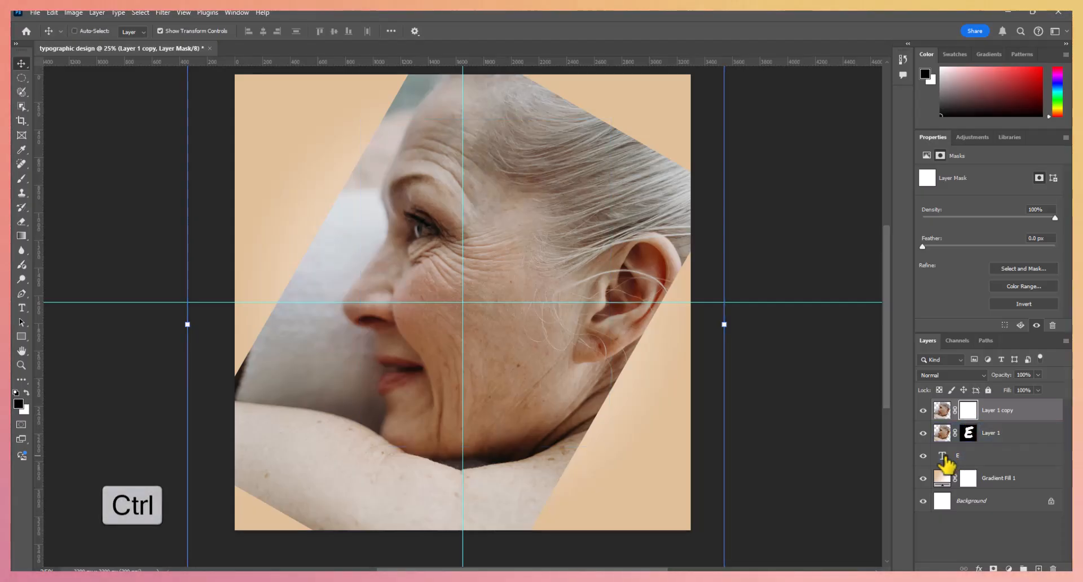
pyautogui.keyDown('ctrl'); pyautogui.click(947, 460); pyautogui.keyUp('ctrl')
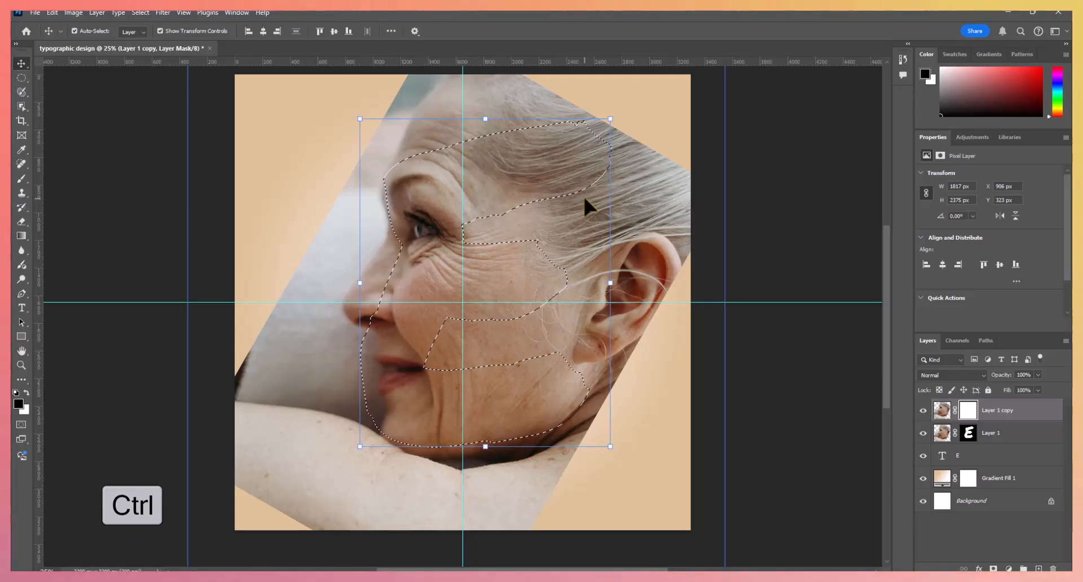
pyautogui.click(142, 12)
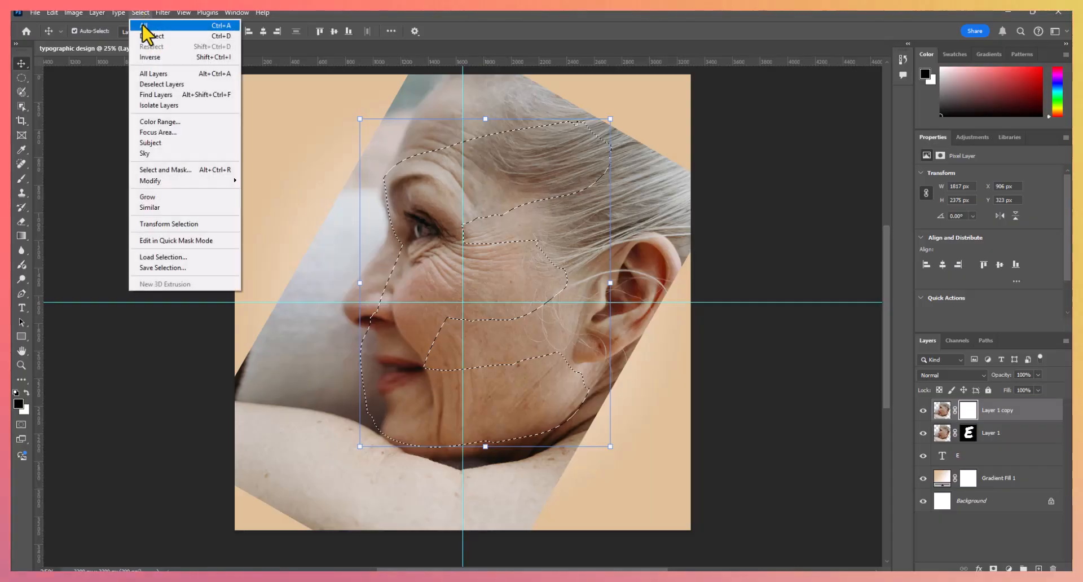
pyautogui.click(149, 57)
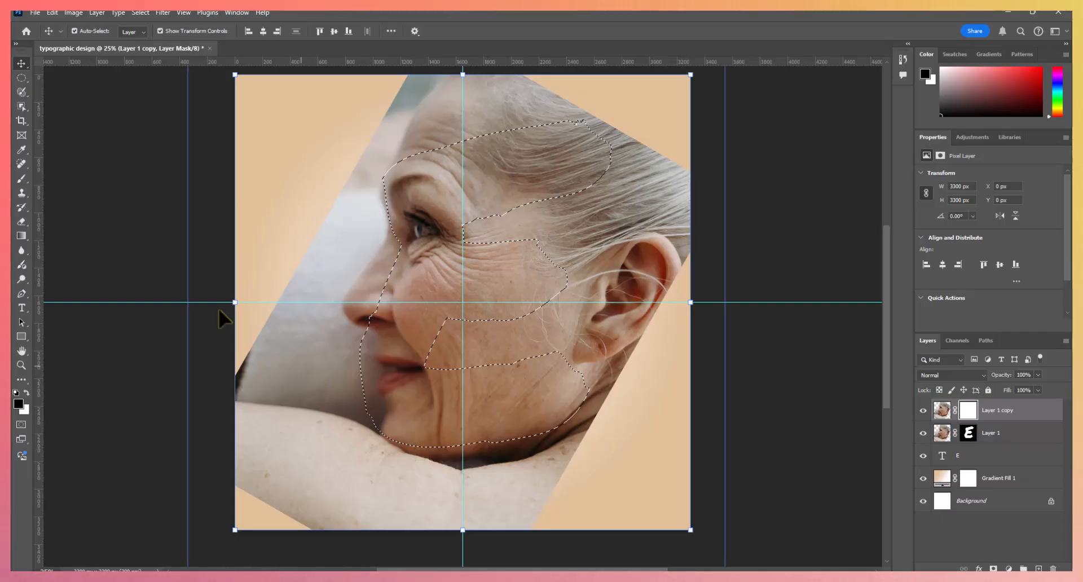
# - Paint the copy's mask black with a soft round 417 px brush, hiding the photo outside the letter except around the nose
pyautogui.click(20, 177)
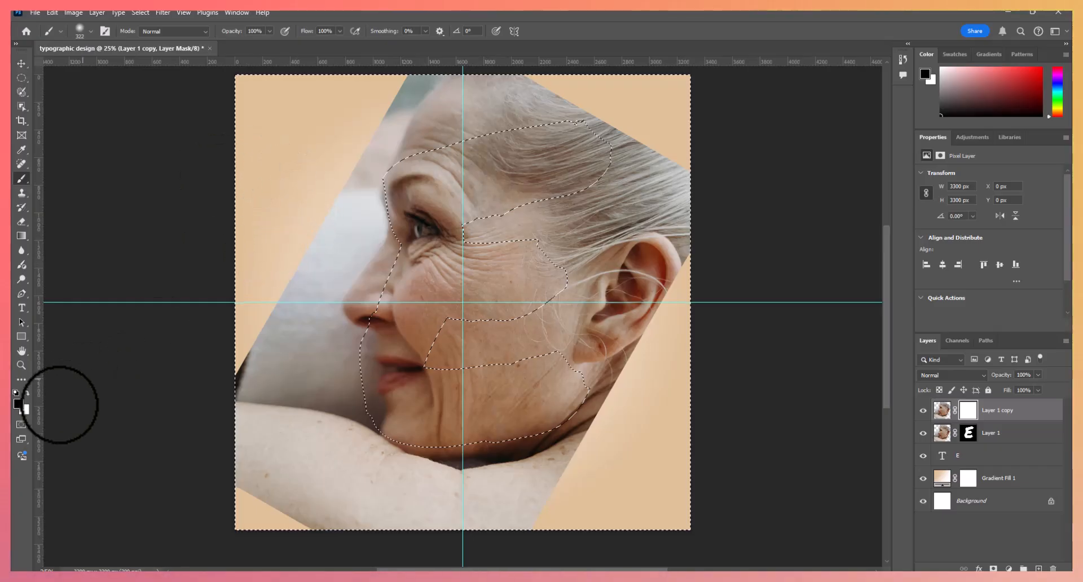
pyautogui.click(91, 31)
pyautogui.moveTo(131, 67); pyautogui.dragTo(133, 67)
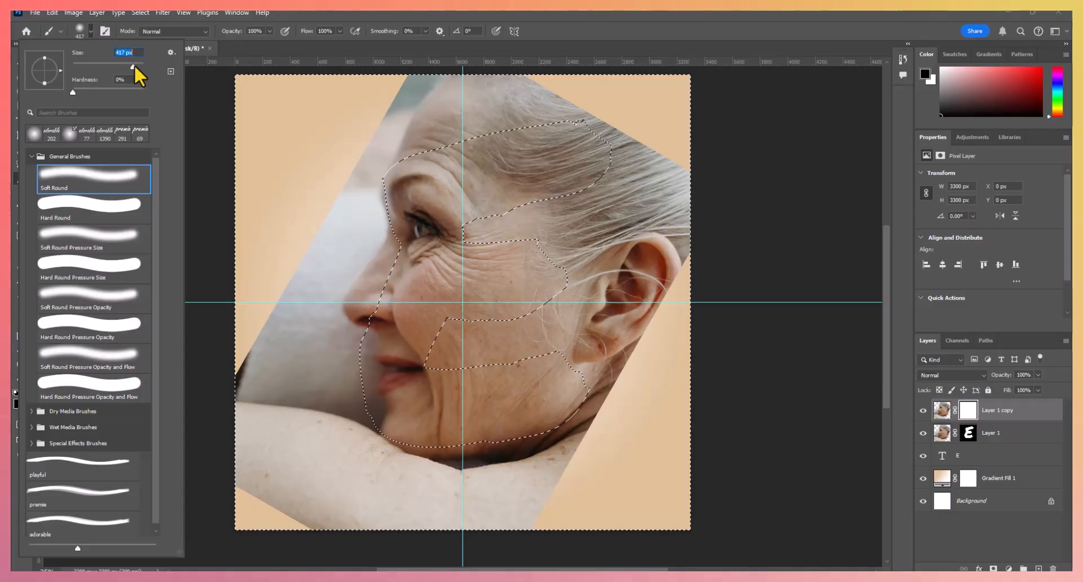
pyautogui.moveTo(348, 444)
pyautogui.mouseDown()
pyautogui.moveTo(415, 492)
pyautogui.moveTo(350, 448)
pyautogui.moveTo(397, 471)
pyautogui.moveTo(529, 466)
pyautogui.moveTo(484, 470)
pyautogui.moveTo(391, 468)
pyautogui.moveTo(522, 465)
pyautogui.moveTo(611, 436)
pyautogui.moveTo(572, 445)
pyautogui.moveTo(577, 458)
pyautogui.moveTo(353, 492)
pyautogui.moveTo(301, 469)
pyautogui.moveTo(313, 490)
pyautogui.moveTo(134, 390)
pyautogui.moveTo(239, 468)
pyautogui.moveTo(253, 410)
pyautogui.moveTo(260, 492)
pyautogui.moveTo(242, 329)
pyautogui.moveTo(301, 517)
pyautogui.moveTo(331, 468)
pyautogui.moveTo(565, 486)
pyautogui.moveTo(459, 513)
pyautogui.moveTo(569, 514)
pyautogui.moveTo(565, 370)
pyautogui.moveTo(661, 193)
pyautogui.moveTo(540, 424)
pyautogui.moveTo(527, 422)
pyautogui.moveTo(585, 223)
pyautogui.moveTo(520, 300)
pyautogui.moveTo(450, 423)
pyautogui.moveTo(442, 382)
pyautogui.moveTo(457, 308)
pyautogui.moveTo(548, 154)
pyautogui.moveTo(507, 265)
pyautogui.moveTo(489, 211)
pyautogui.moveTo(497, 184)
pyautogui.moveTo(566, 159)
pyautogui.moveTo(597, 276)
pyautogui.moveTo(572, 181)
pyautogui.moveTo(633, 108)
pyautogui.moveTo(698, 207)
pyautogui.moveTo(608, 417)
pyautogui.moveTo(627, 316)
pyautogui.moveTo(624, 127)
pyautogui.moveTo(413, 108)
pyautogui.moveTo(399, 91)
pyautogui.moveTo(337, 187)
pyautogui.moveTo(294, 318)
pyautogui.moveTo(298, 395)
pyautogui.moveTo(307, 330)
pyautogui.moveTo(320, 408)
pyautogui.moveTo(350, 428)
pyautogui.moveTo(319, 350)
pyautogui.moveTo(362, 443)
pyautogui.moveTo(414, 472)
pyautogui.mouseUp()
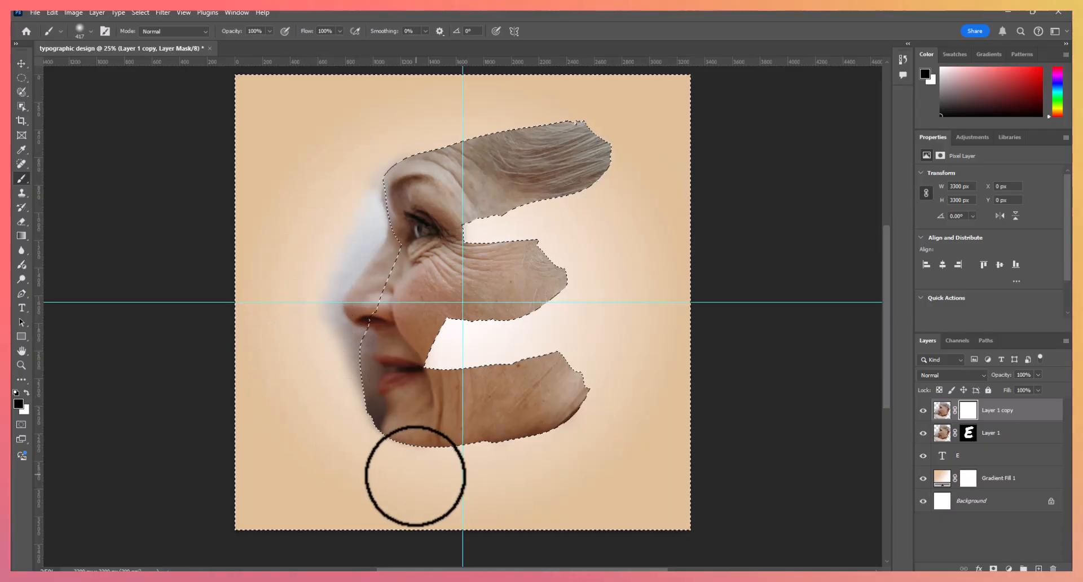
# - Paint out the remaining grey backdrop along the forehead and nose on the copy's mask with the soft black brush
pyautogui.click(22, 365)
pyautogui.moveTo(341, 322); pyautogui.dragTo(357, 330)
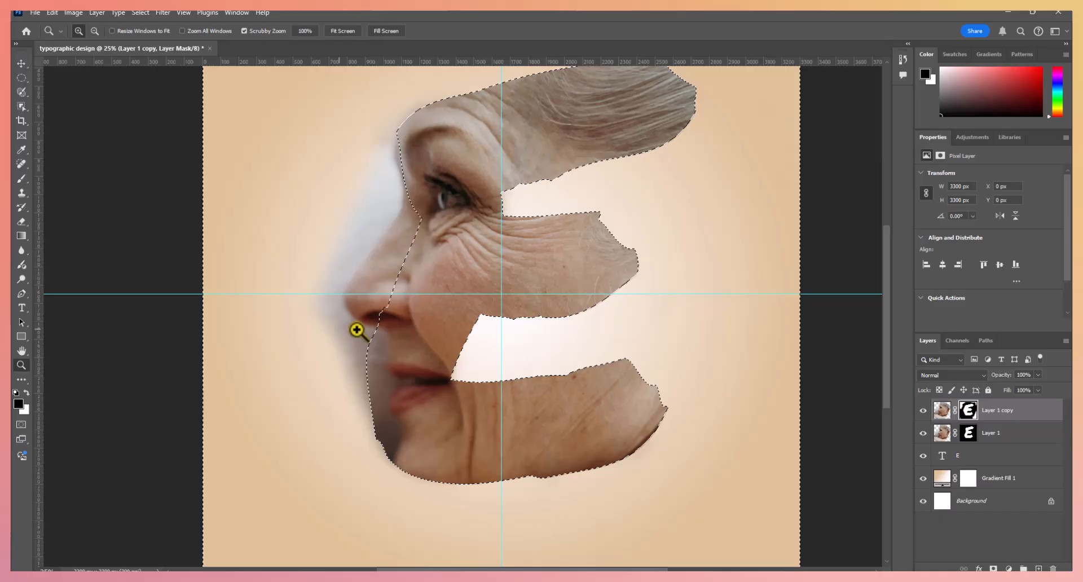
pyautogui.click(415, 334)
pyautogui.scroll(4, 376, 387)
pyautogui.scroll(1, 381, 387)
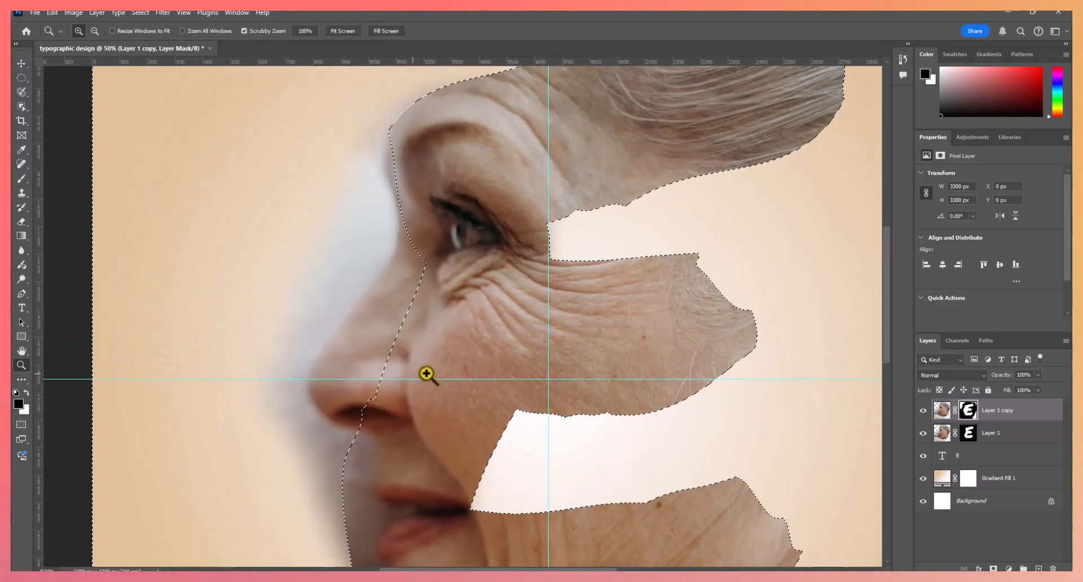
pyautogui.scroll(1, 343, 312)
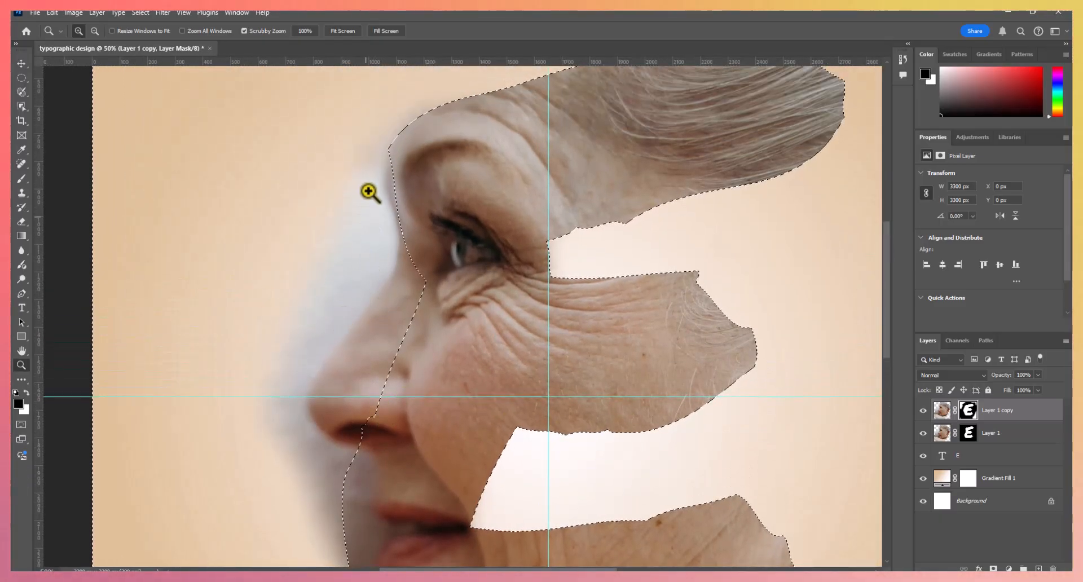
pyautogui.click(21, 178)
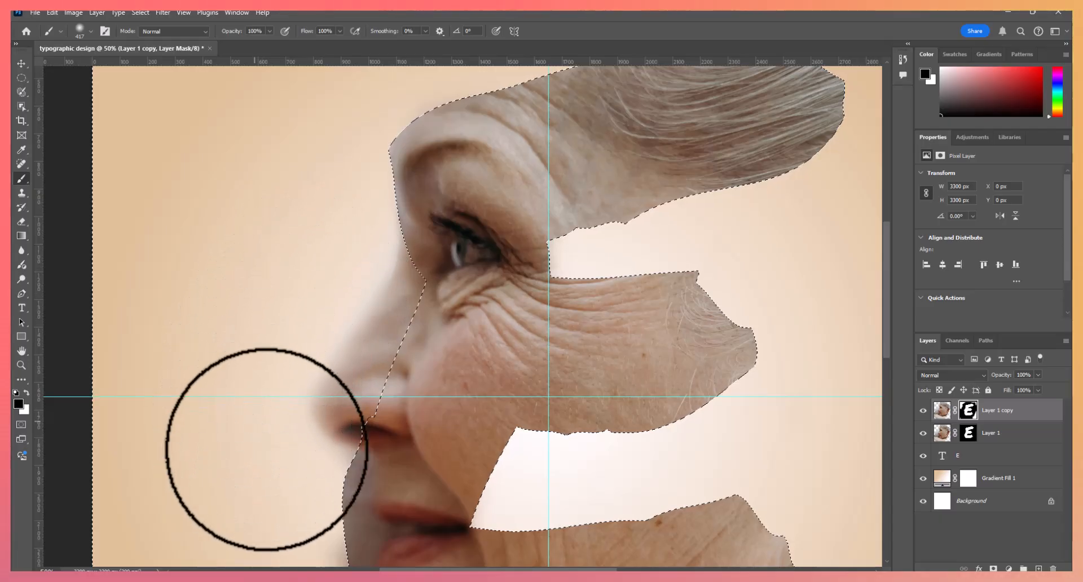
# - Restore the bridge and tip of the nose by painting white on the copy's mask with a soft 92 px brush
pyautogui.scroll(-2, 274, 451)
pyautogui.scroll(-5, 279, 447)
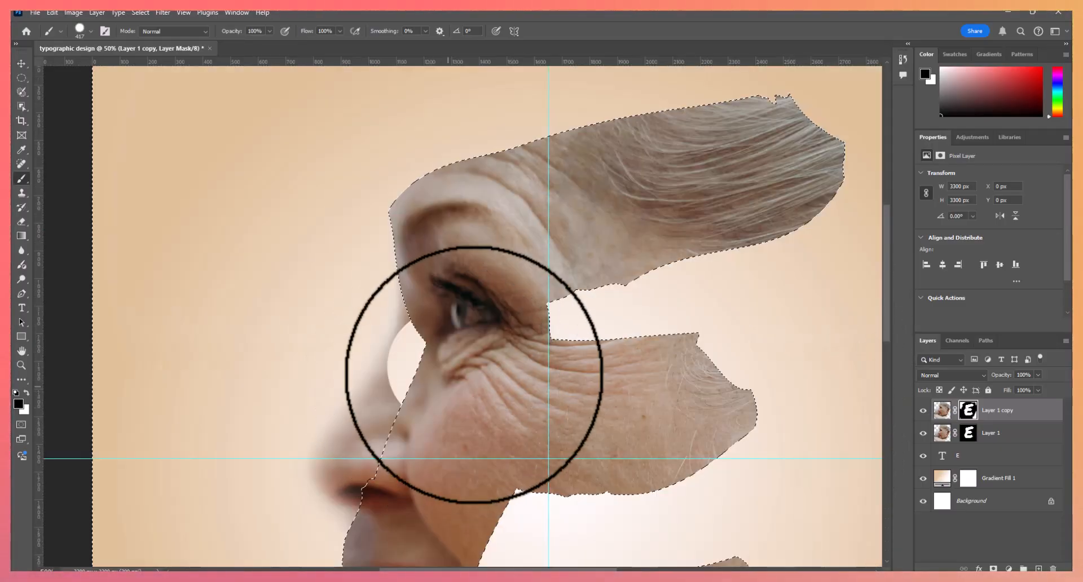
pyautogui.scroll(8, 448, 351)
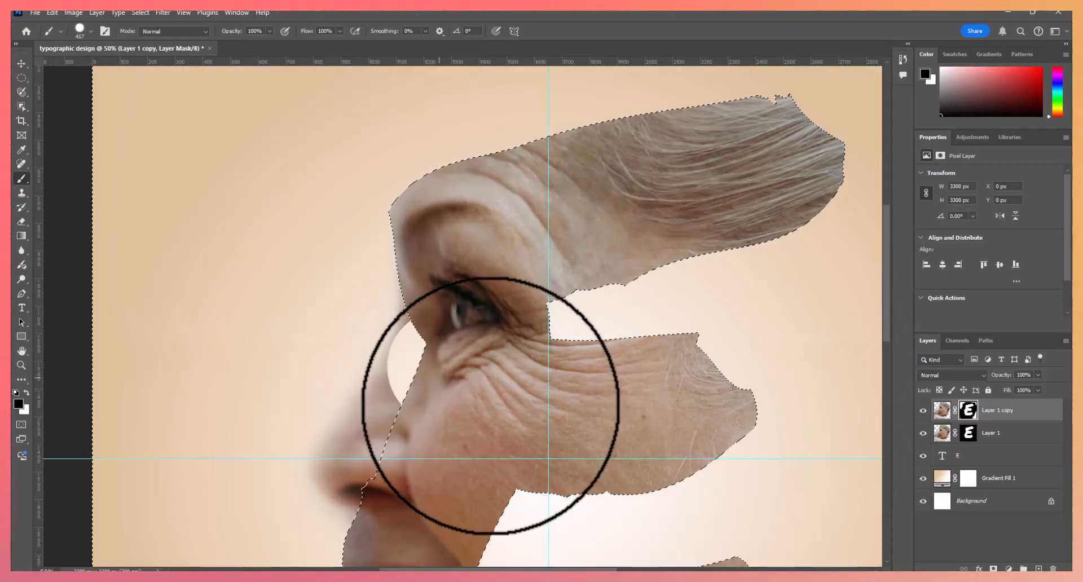
pyautogui.click(26, 393)
pyautogui.click(416, 392)
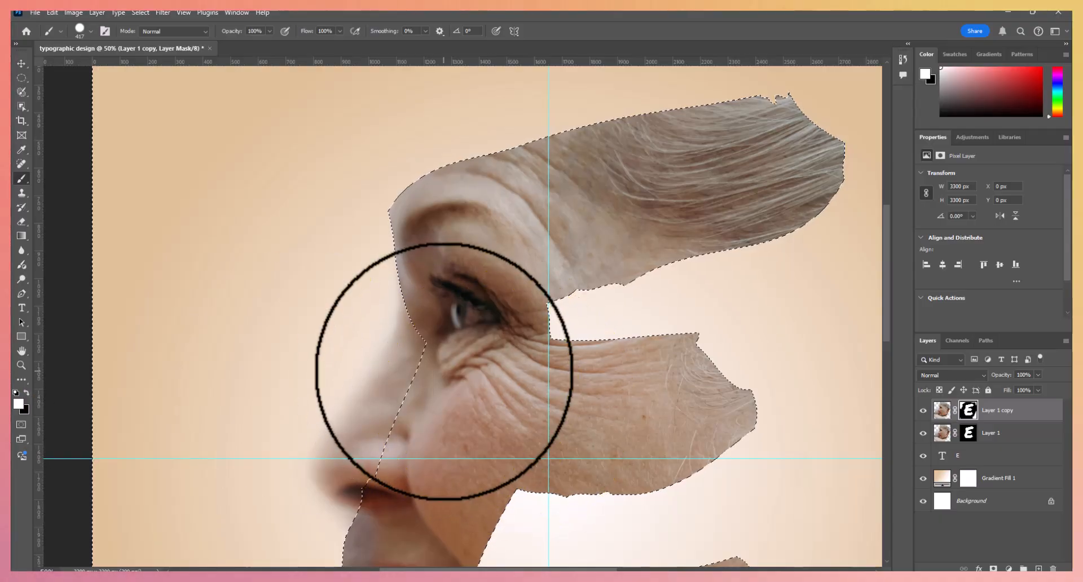
pyautogui.moveTo(430, 400)
pyautogui.mouseDown()
pyautogui.moveTo(419, 415)
pyautogui.moveTo(455, 341)
pyautogui.moveTo(399, 388)
pyautogui.moveTo(378, 431)
pyautogui.moveTo(381, 460)
pyautogui.moveTo(374, 424)
pyautogui.moveTo(475, 418)
pyautogui.moveTo(373, 421)
pyautogui.moveTo(375, 469)
pyautogui.moveTo(398, 467)
pyautogui.moveTo(385, 456)
pyautogui.moveTo(442, 399)
pyautogui.mouseUp()
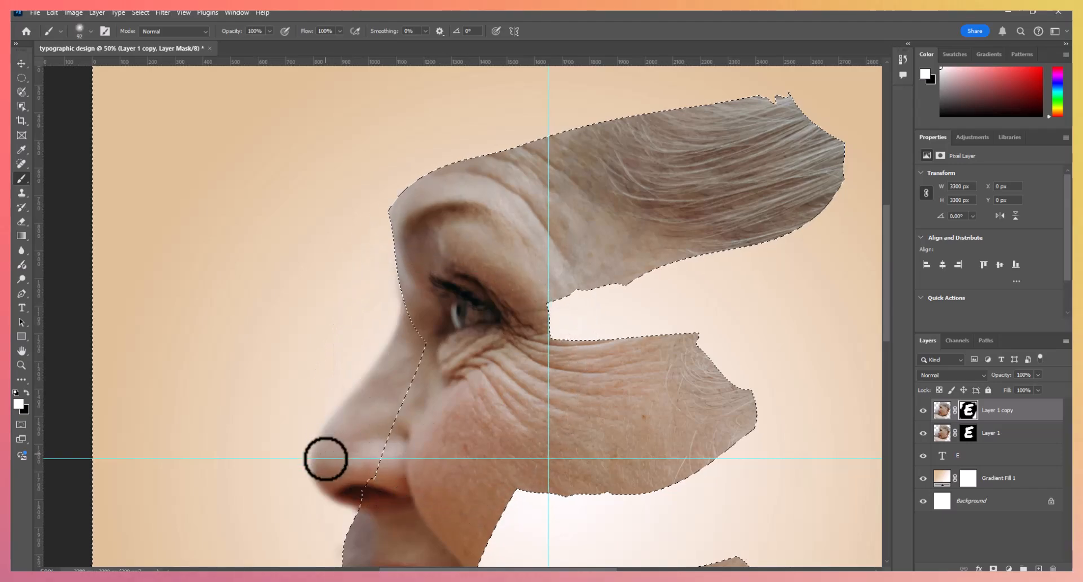
pyautogui.scroll(-3, 629, 368)
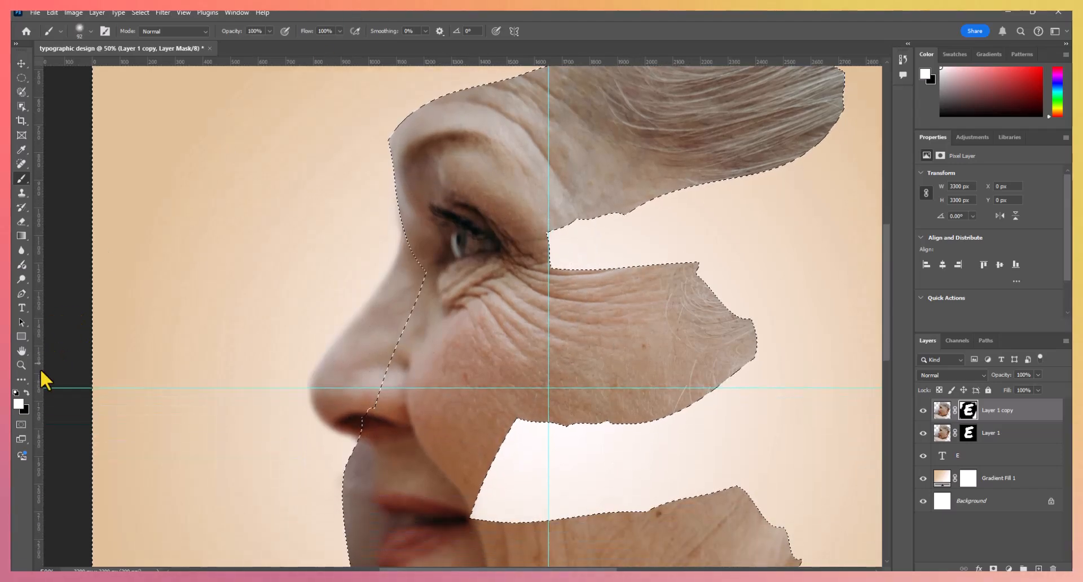
# - Fit the whole design on screen and clear the inverted letter selection
pyautogui.click(22, 365)
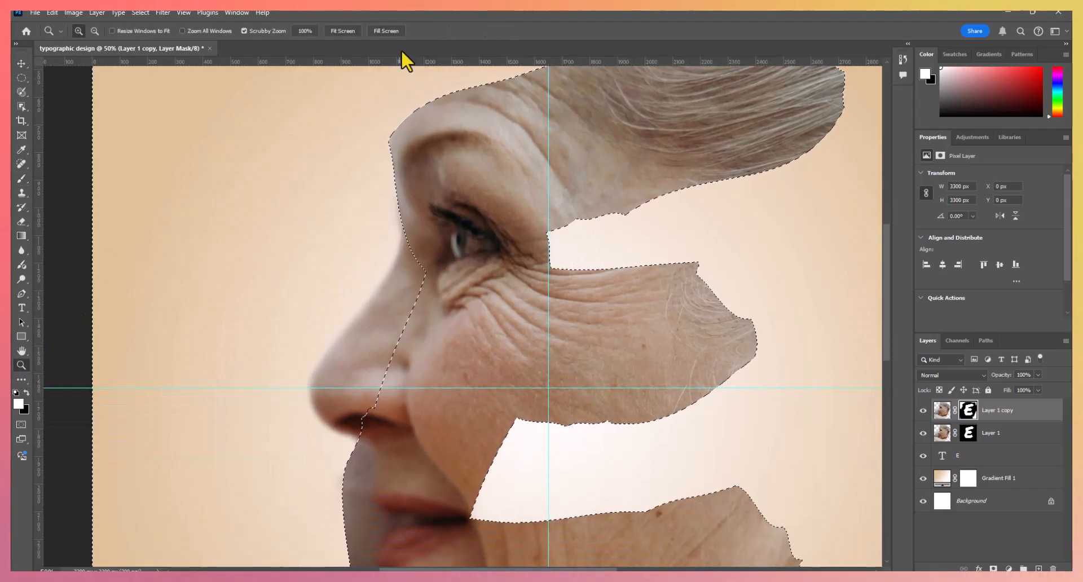
pyautogui.click(341, 31)
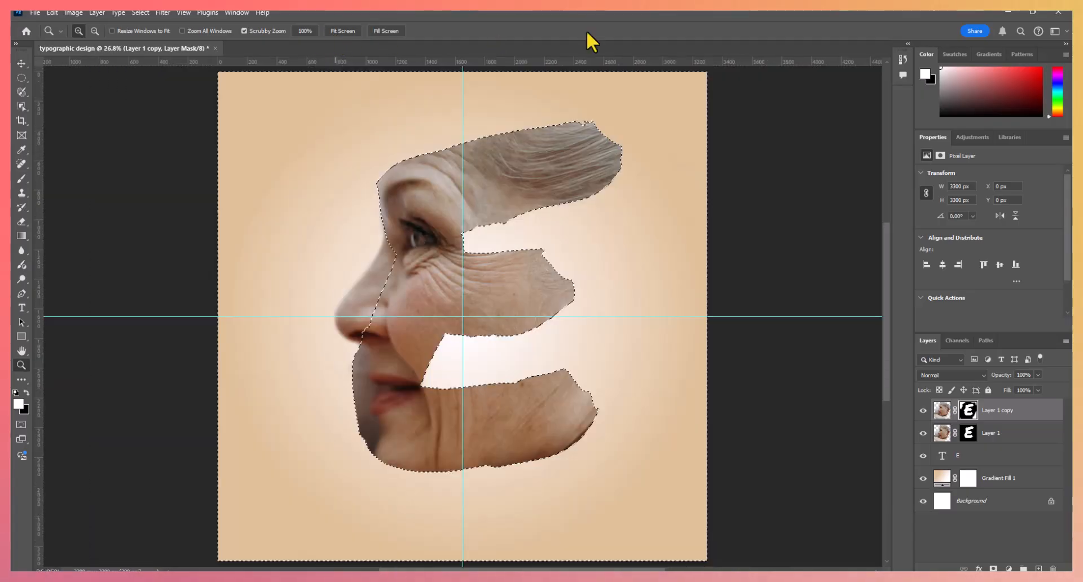
pyautogui.click(20, 64)
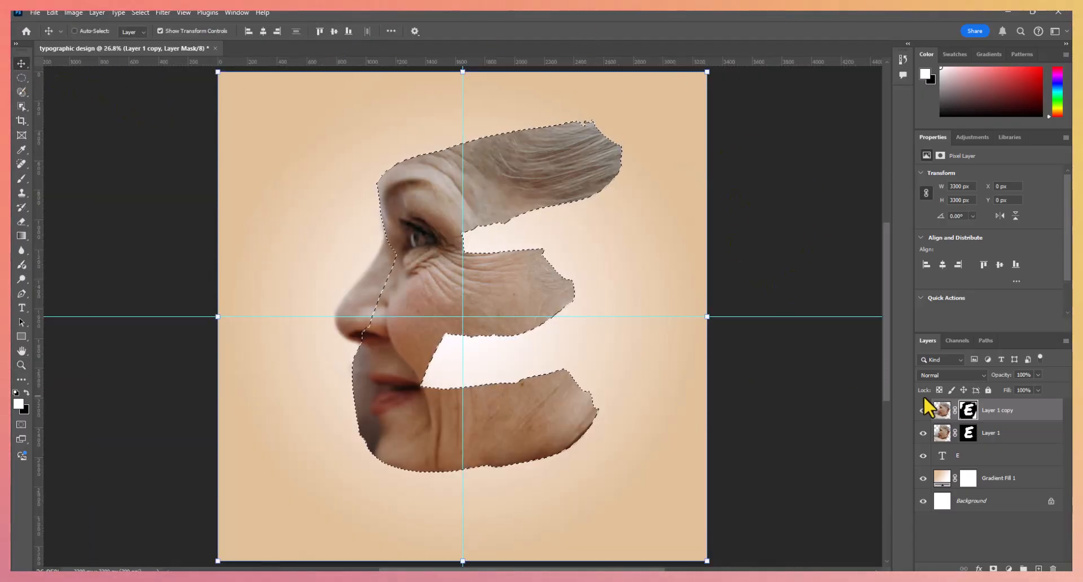
pyautogui.hotkey('ctrl', 'd')
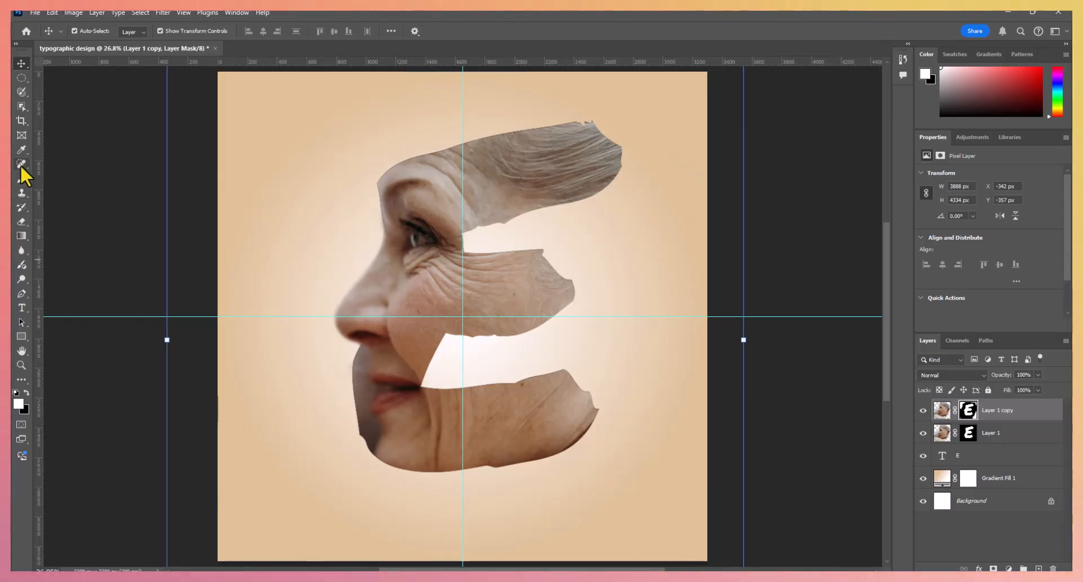
# - Touch up the mask edge just below the nose with the 92 px brush in black
pyautogui.click(21, 180)
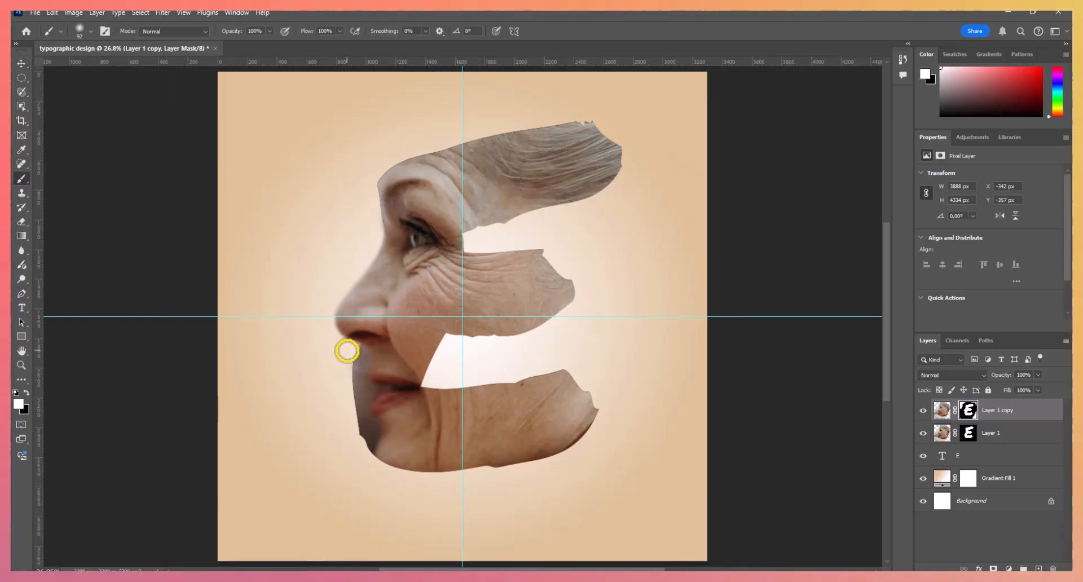
pyautogui.press('x')
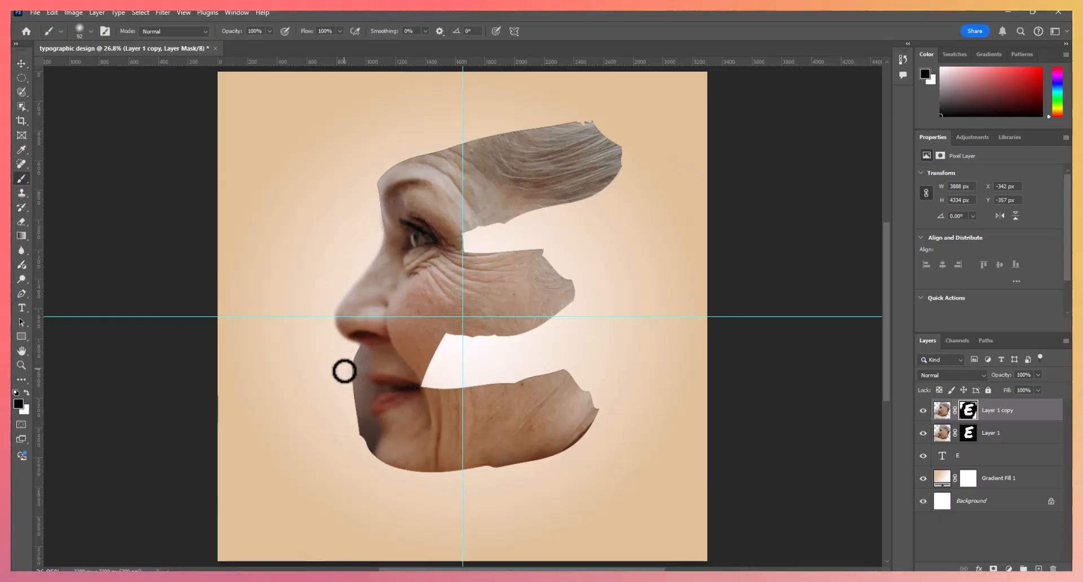
pyautogui.click(20, 63)
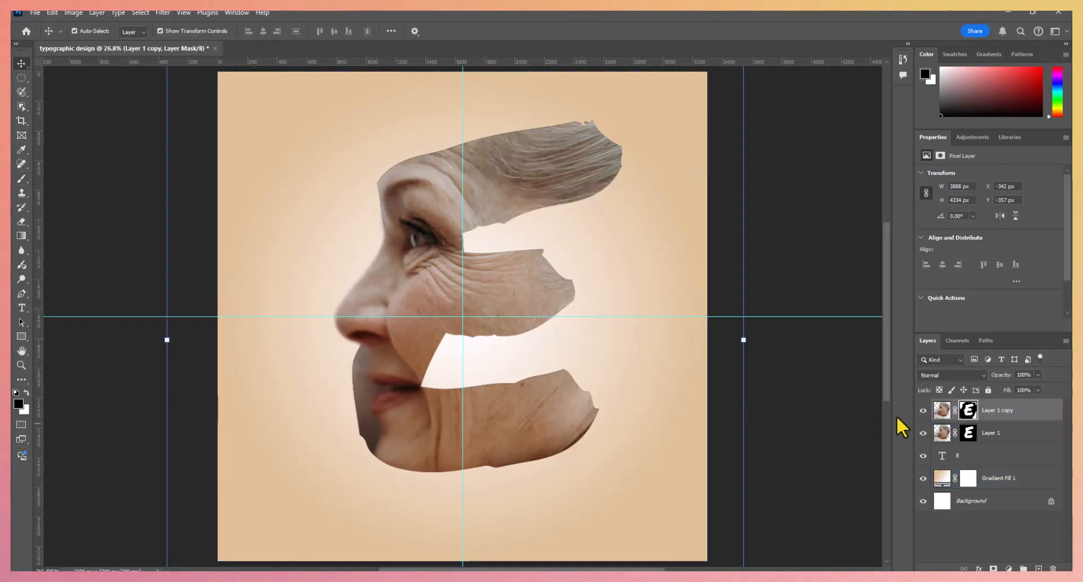
# - Add a drop shadow to the "E" text layer and set its distance to 35 px
pyautogui.click(942, 458)
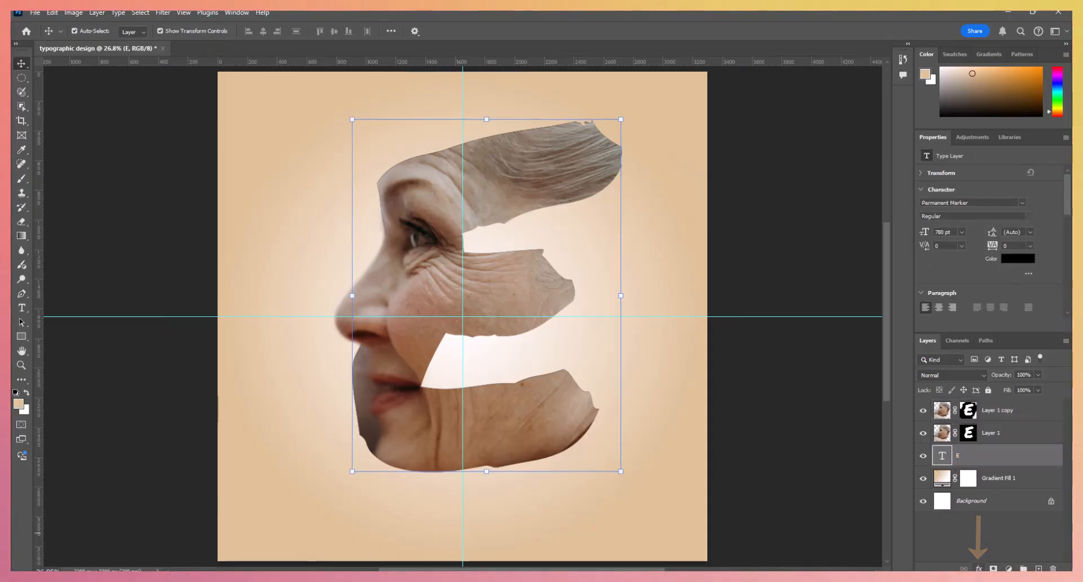
pyautogui.click(979, 569)
pyautogui.click(992, 566)
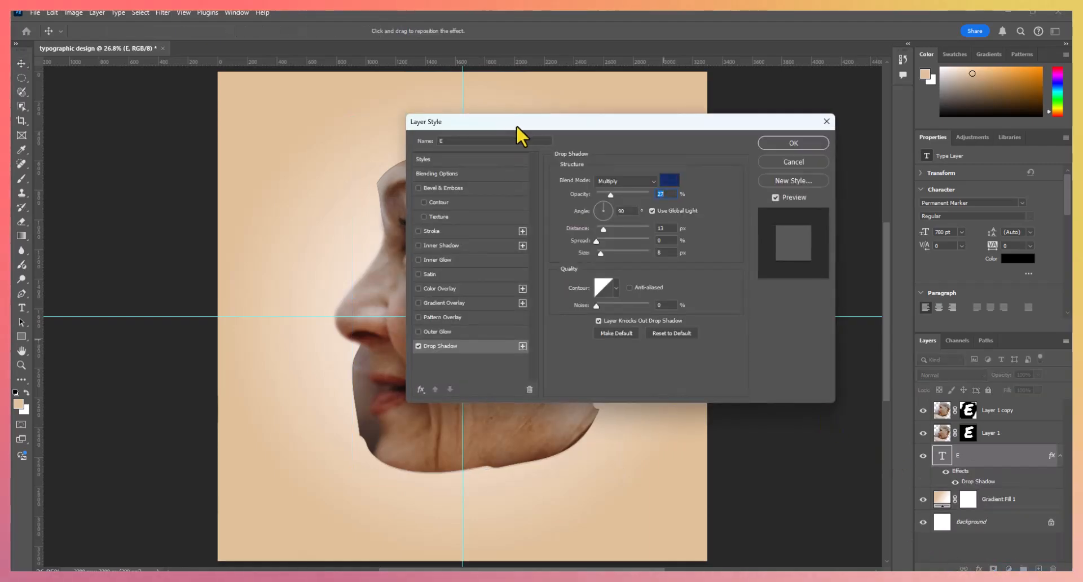
pyautogui.moveTo(517, 124); pyautogui.dragTo(726, 124)
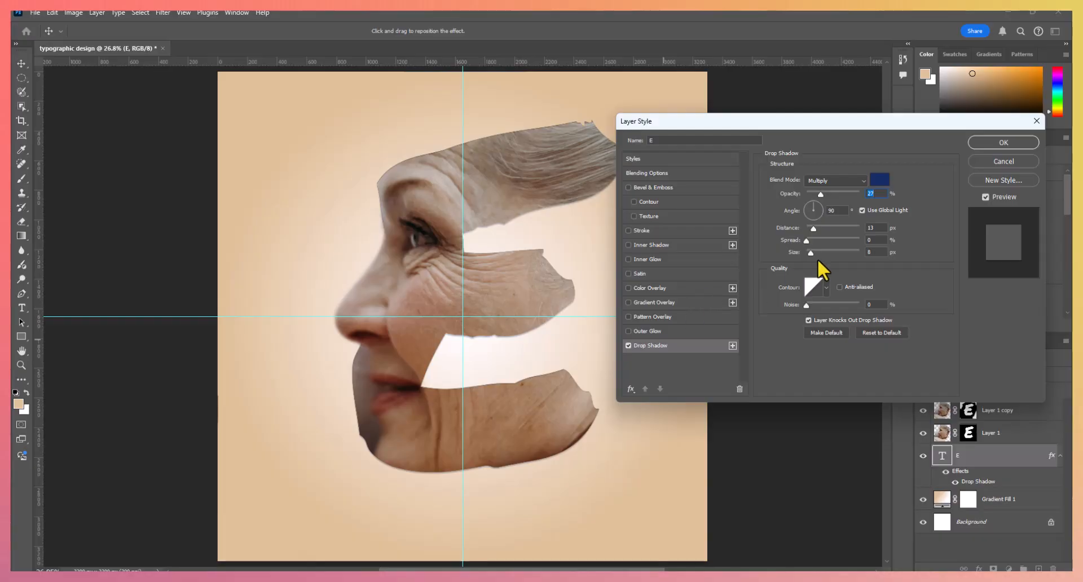
pyautogui.moveTo(816, 226); pyautogui.dragTo(826, 226)
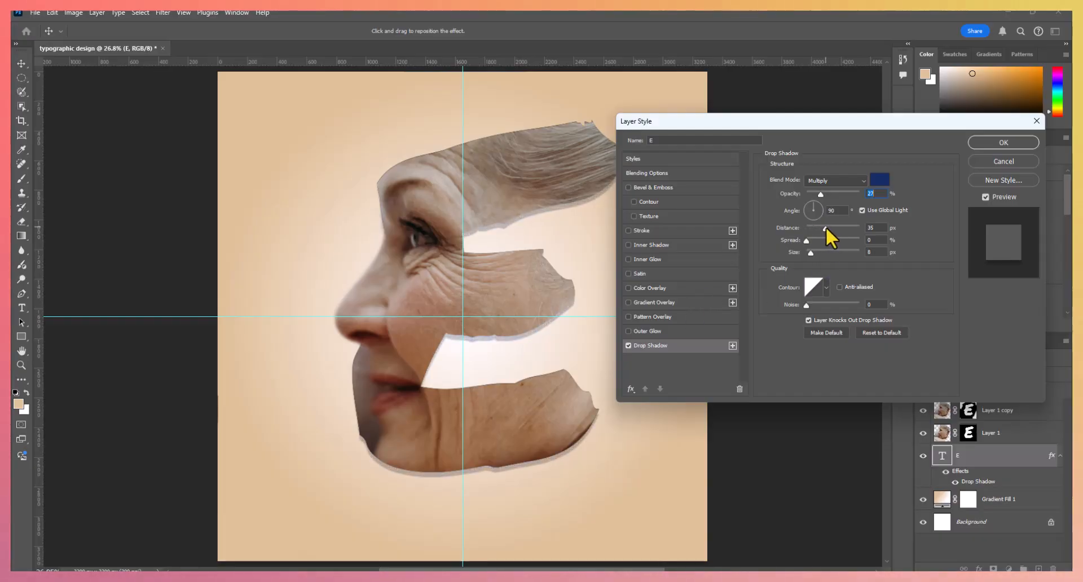
# - Add a 30 px outside stroke to the letter in light beige #e0dad3, starting from a colour sampled on the forehead
pyautogui.click(628, 231)
pyautogui.click(654, 232)
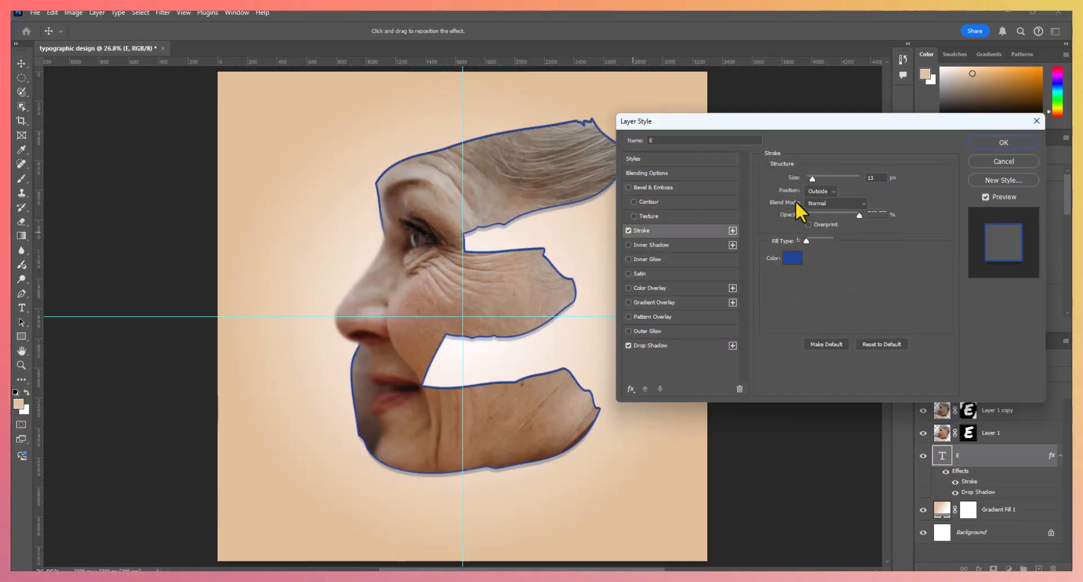
pyautogui.click(792, 260)
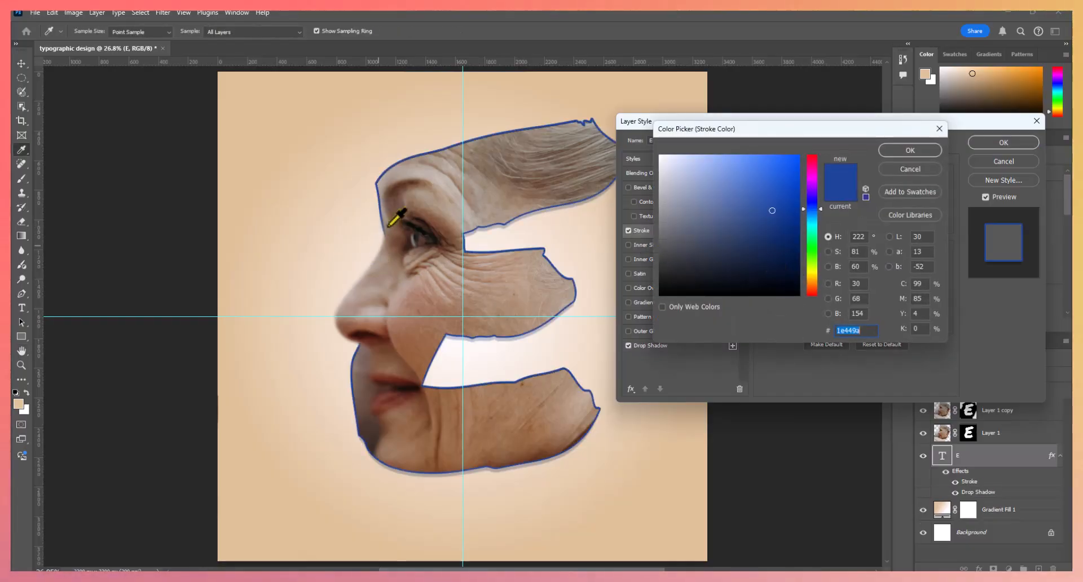
pyautogui.click(437, 173)
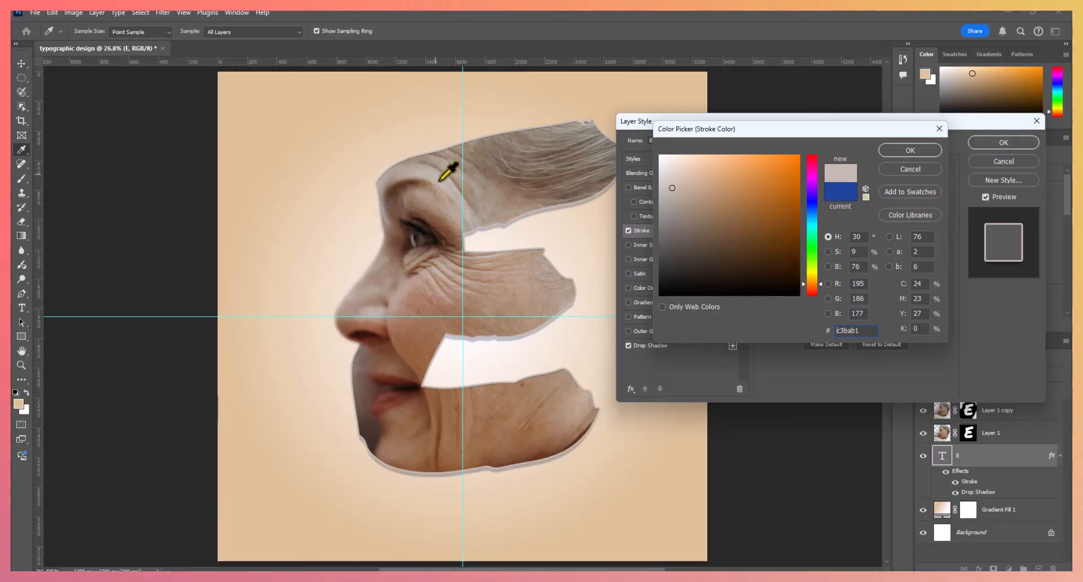
pyautogui.moveTo(697, 192); pyautogui.dragTo(667, 172)
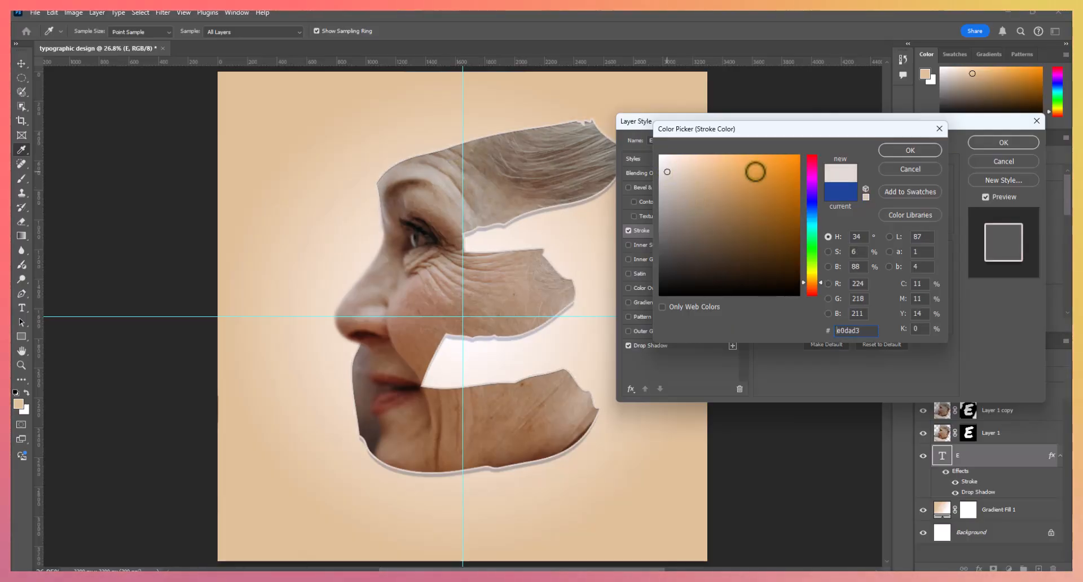
pyautogui.click(923, 150)
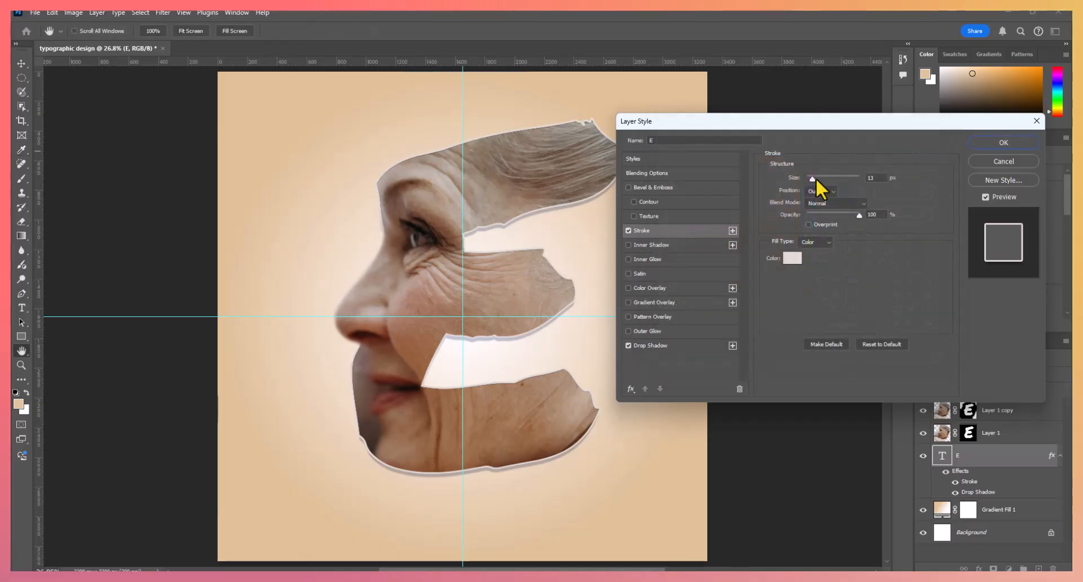
pyautogui.moveTo(811, 179); pyautogui.dragTo(816, 178)
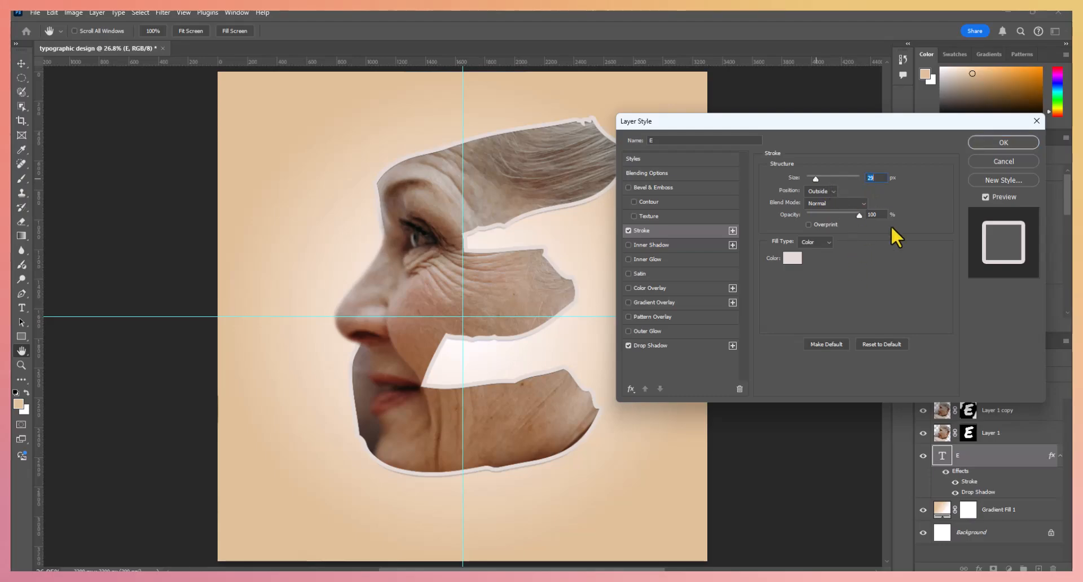
pyautogui.write('30')
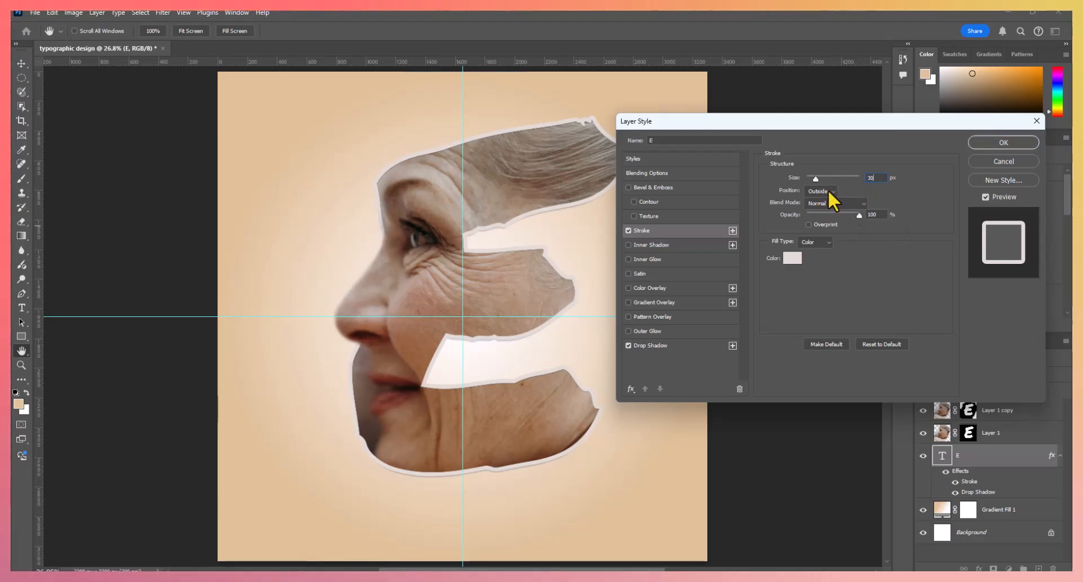
# - Adjust the letter's drop shadow to a spread of 11% and a size of 79 px
pyautogui.click(649, 346)
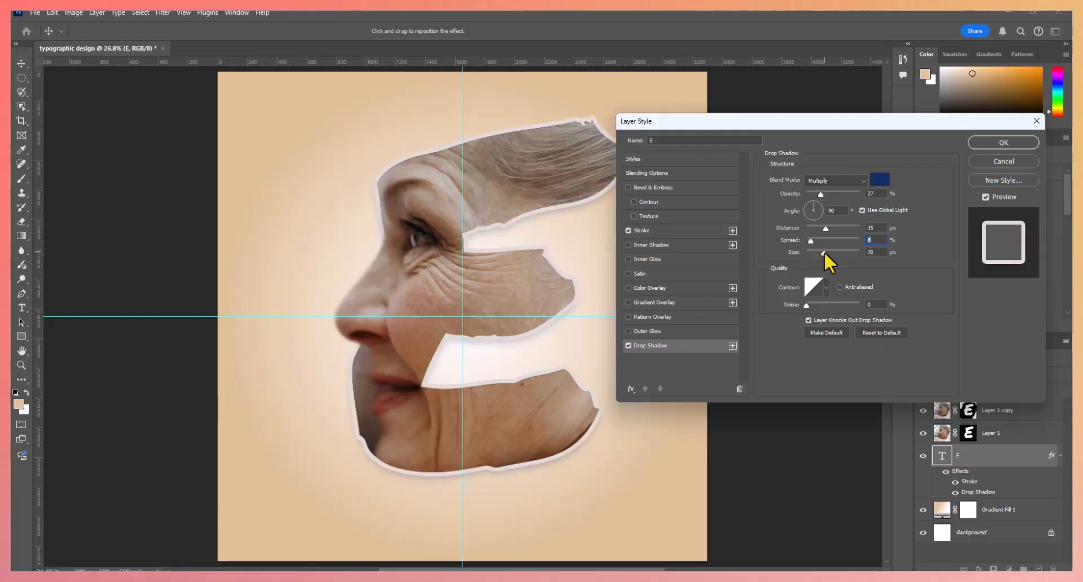
pyautogui.press('Tab')
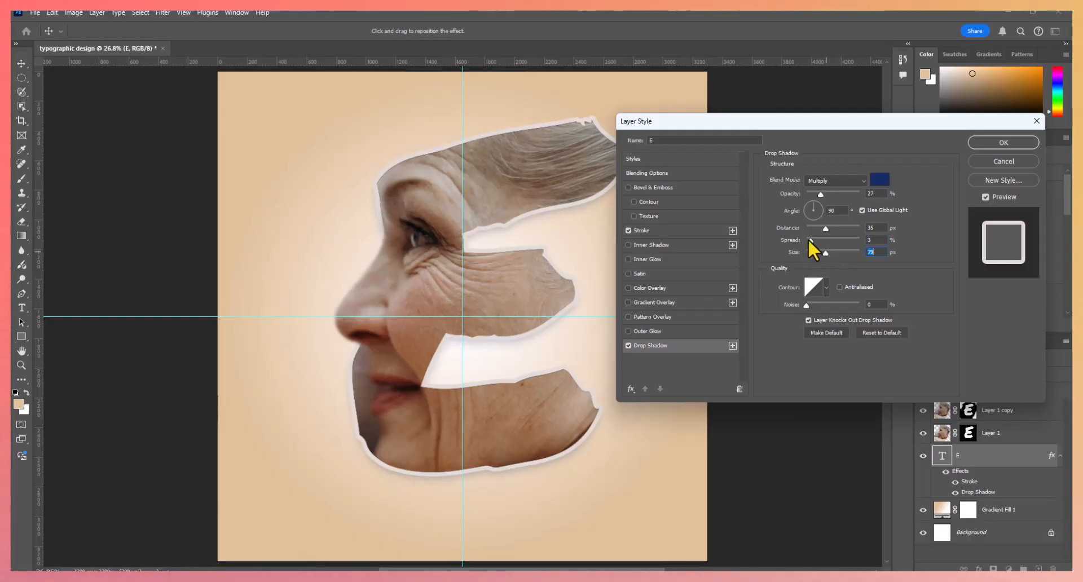
pyautogui.hotkey('shift', 'Tab')
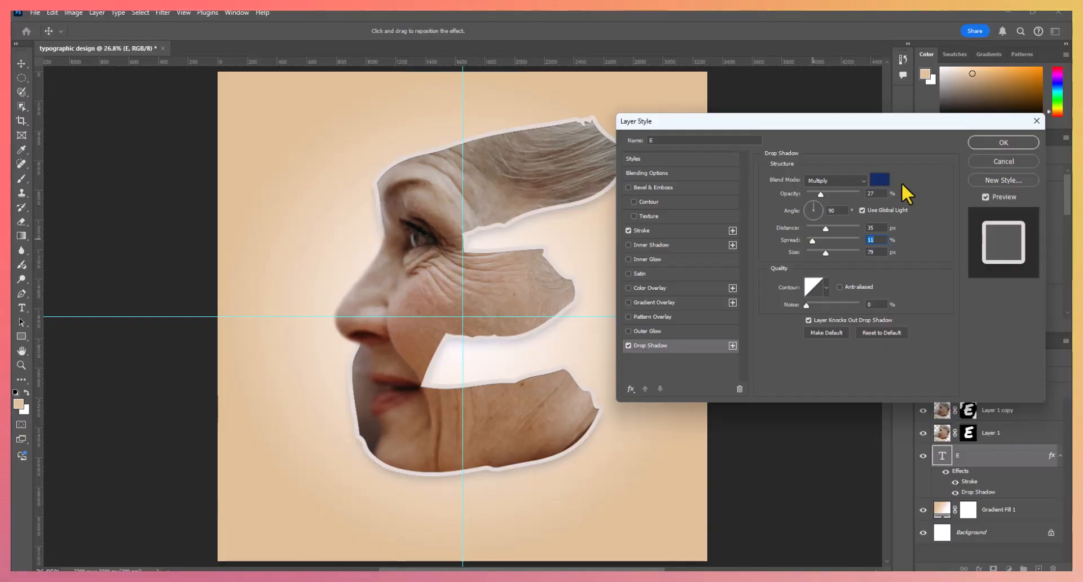
# - Recolour the letter's drop shadow to dark brown #42312a sampled from the shaded chin and apply the layer style
pyautogui.click(880, 179)
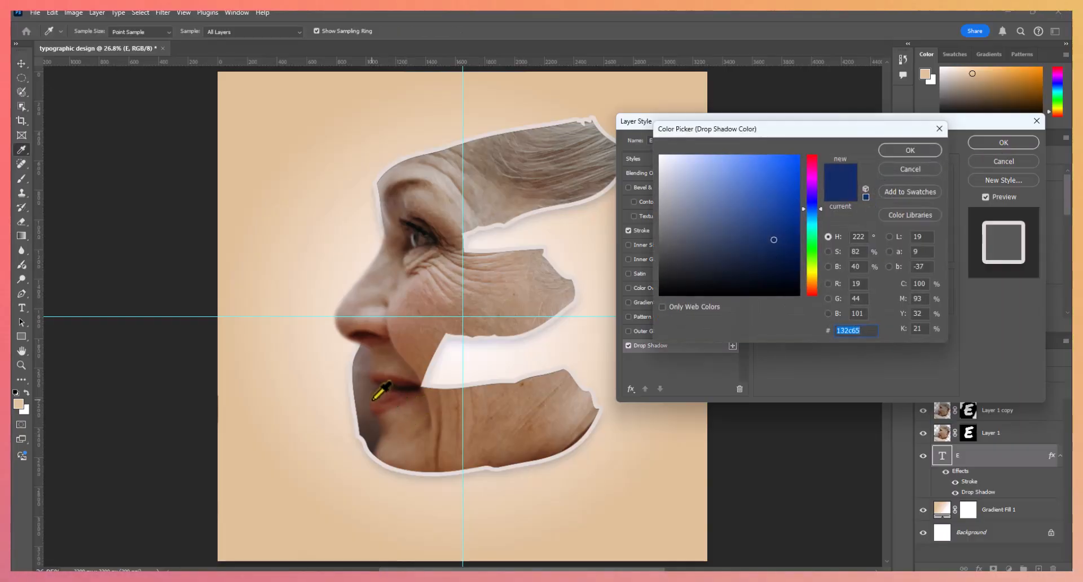
pyautogui.click(369, 421)
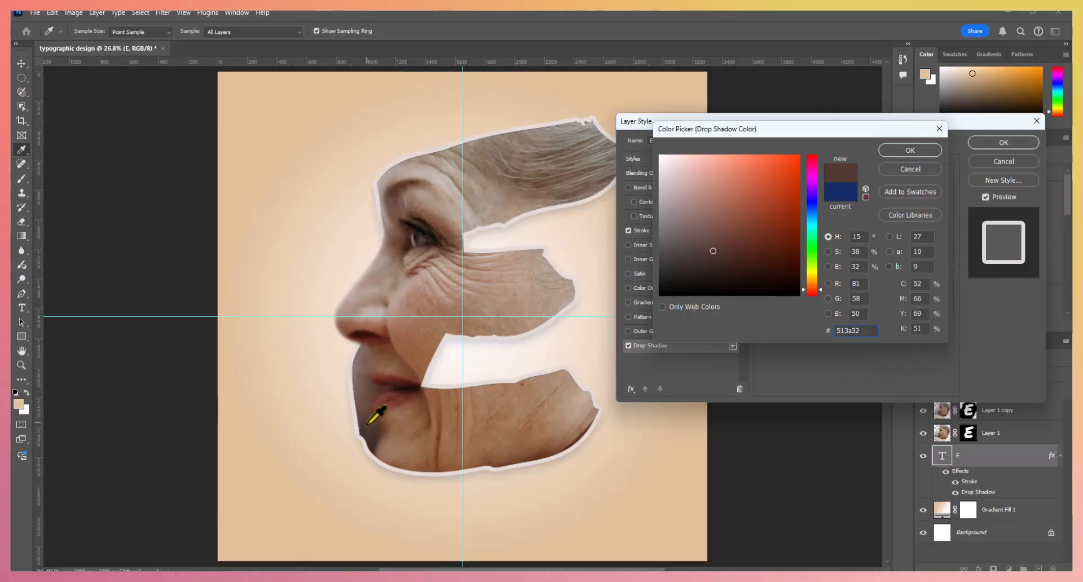
pyautogui.click(395, 395)
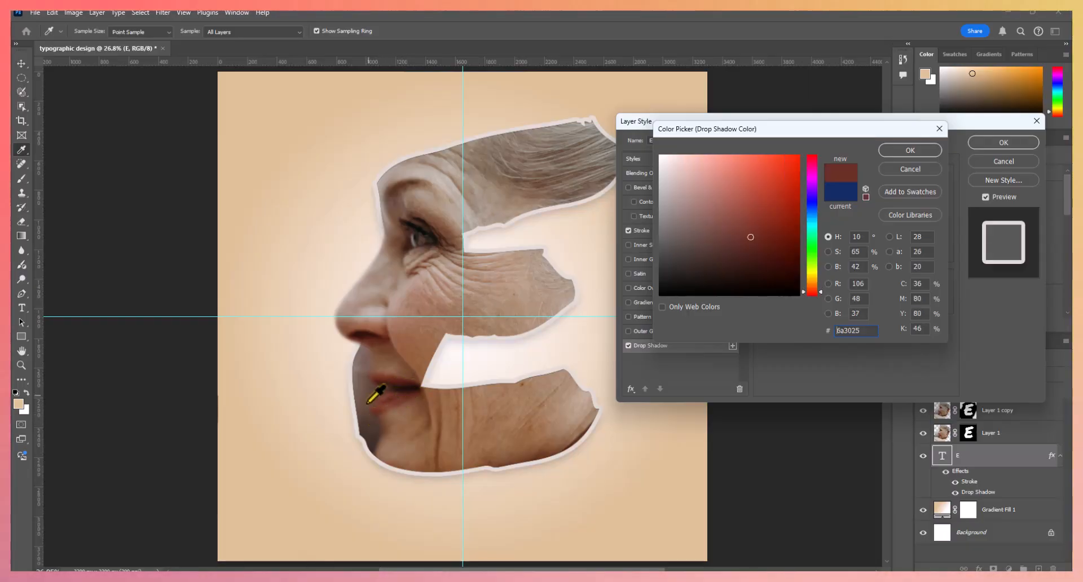
pyautogui.click(372, 427)
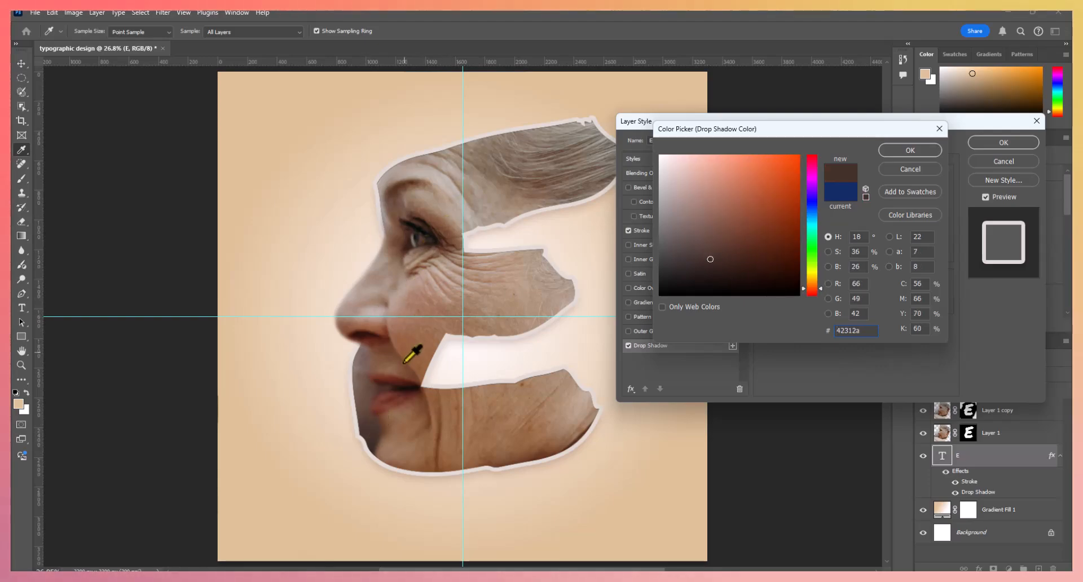
pyautogui.click(920, 148)
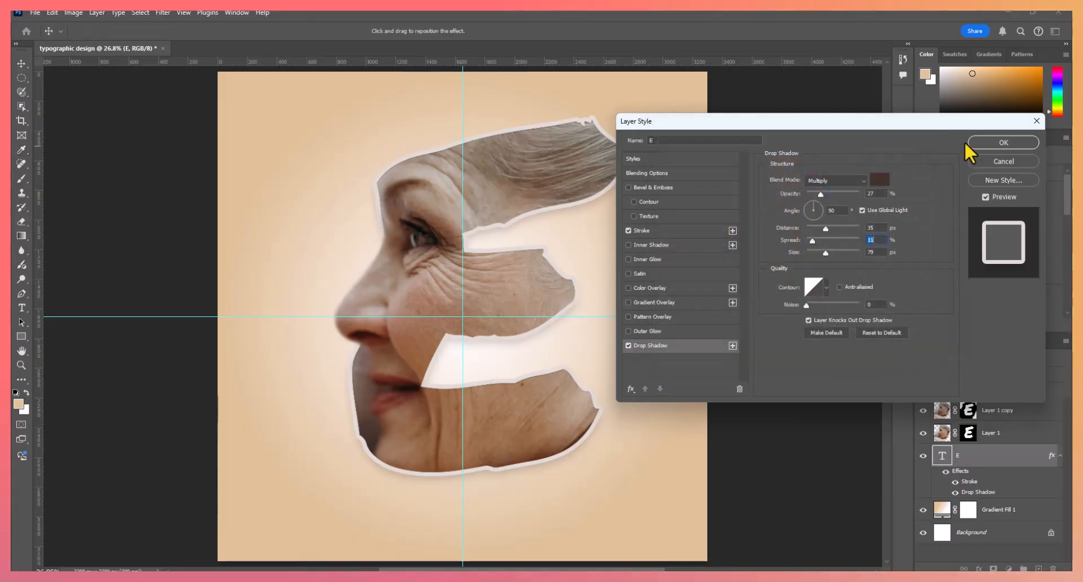
pyautogui.click(978, 141)
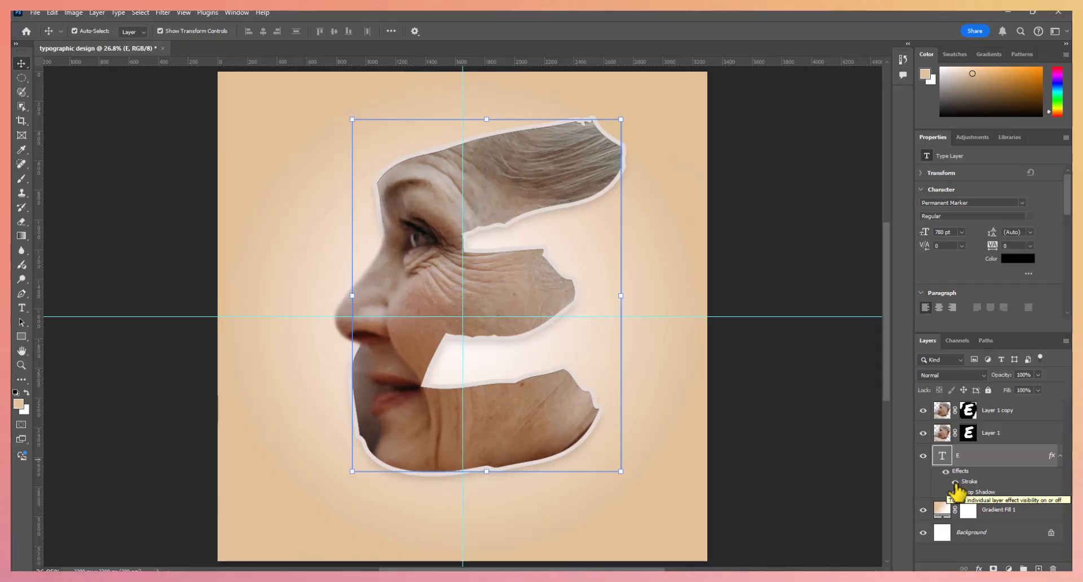
# - Compare the letter with and without its stroke effect
pyautogui.click(956, 483)
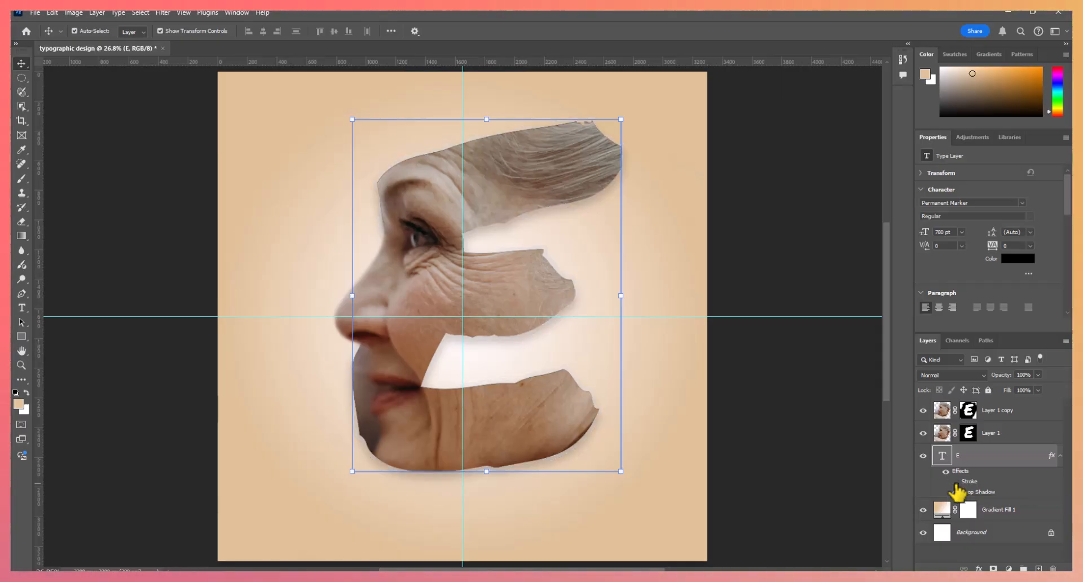
pyautogui.click(956, 483)
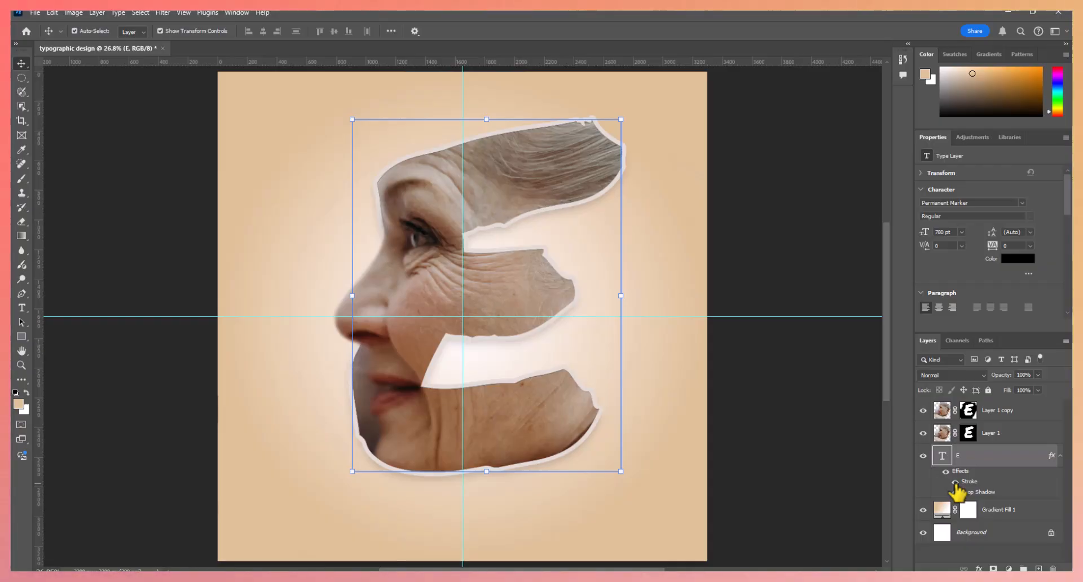
# - Add a wide paragraph text box below the letter, above Layer 1 copy, with the font size set to 12 pt
pyautogui.click(1014, 414)
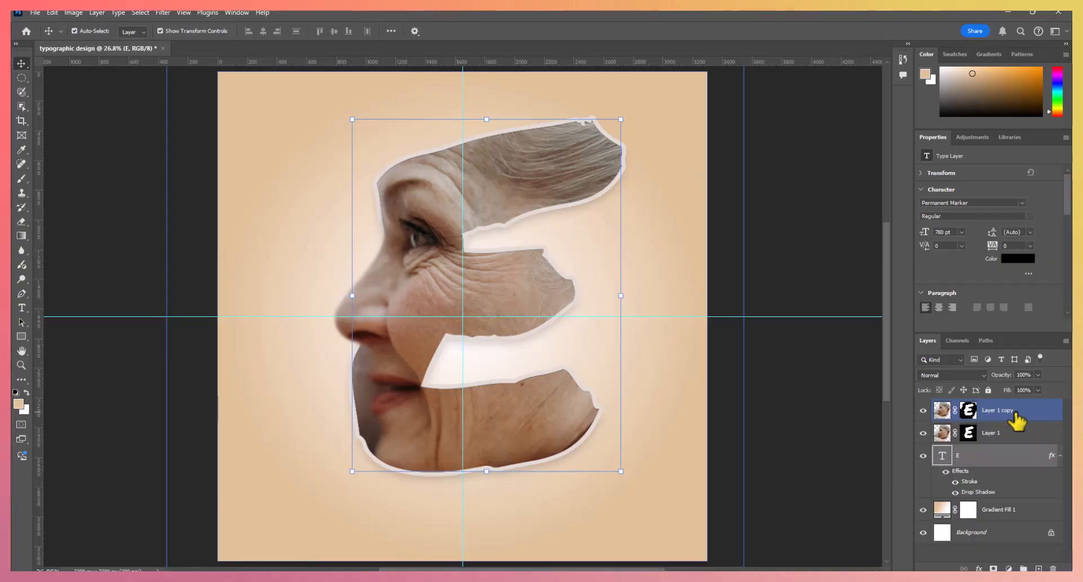
pyautogui.click(22, 309)
pyautogui.moveTo(281, 501); pyautogui.dragTo(648, 524)
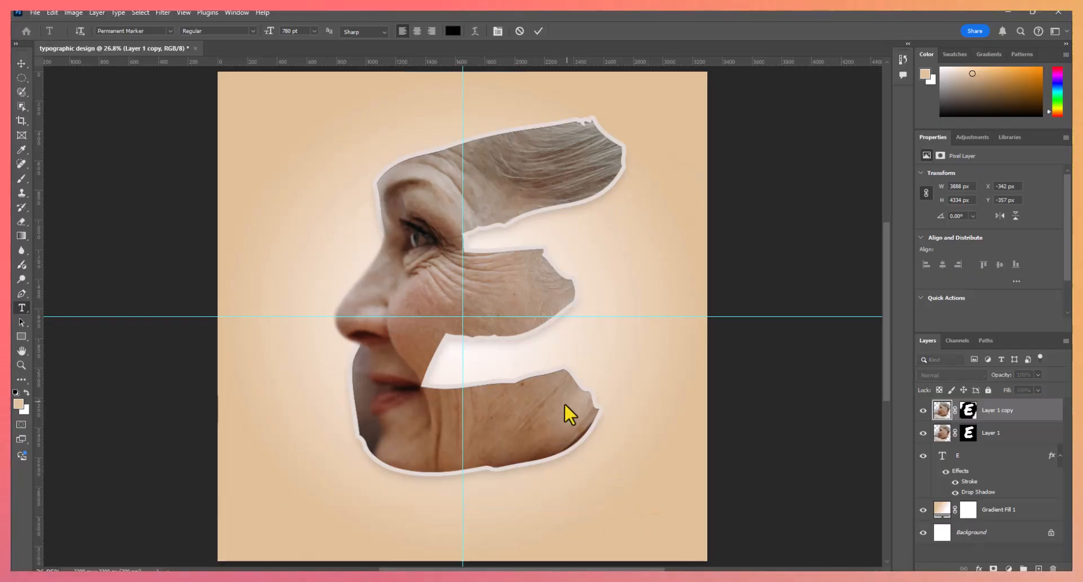
pyautogui.click(315, 31)
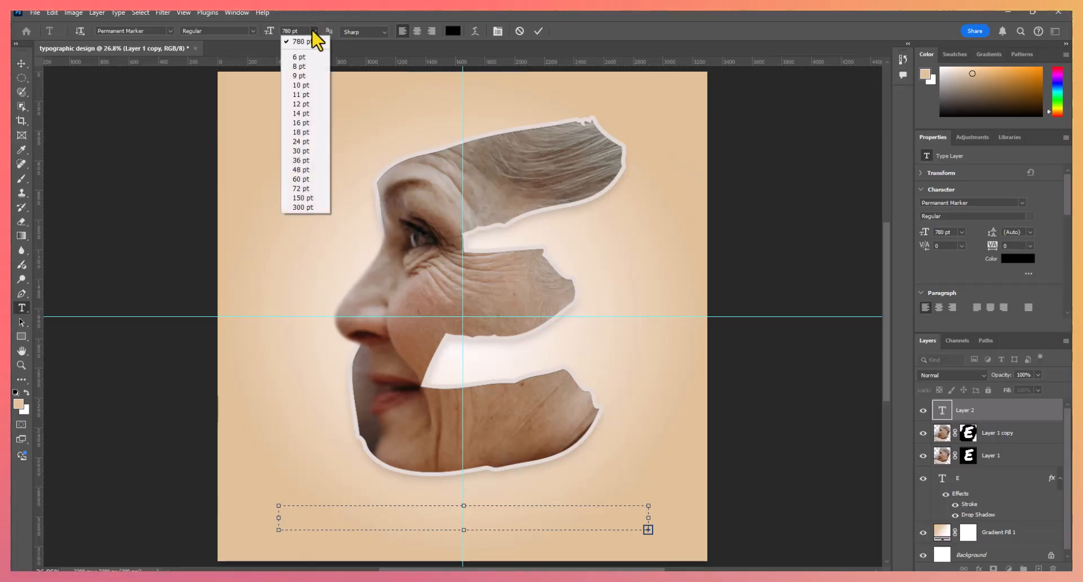
pyautogui.click(310, 104)
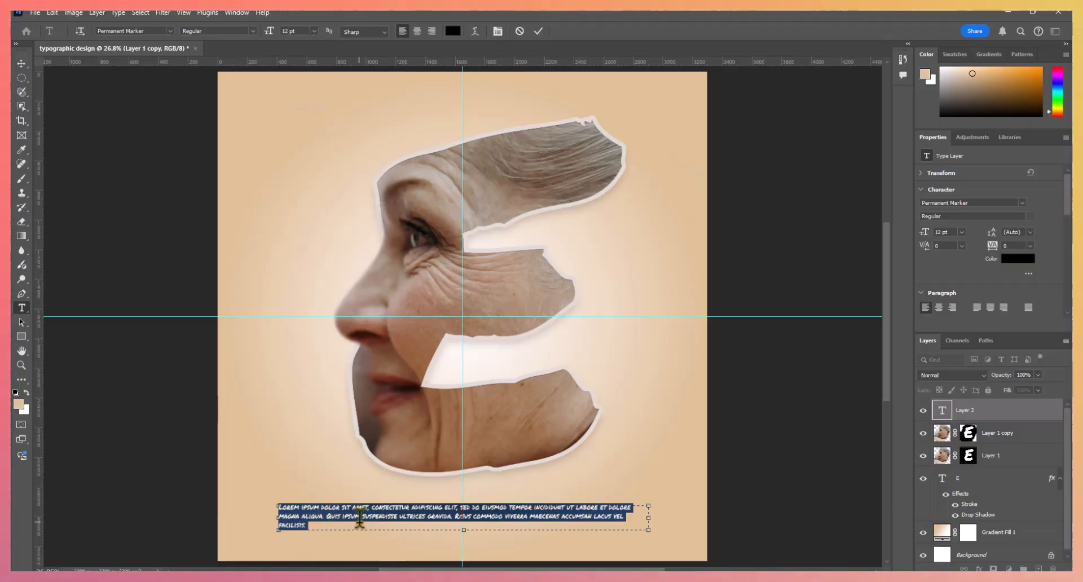
# - Replace the placeholder text with "Will you still love me when i'm no longer young and beautiful?"
pyautogui.press('BackSpace')
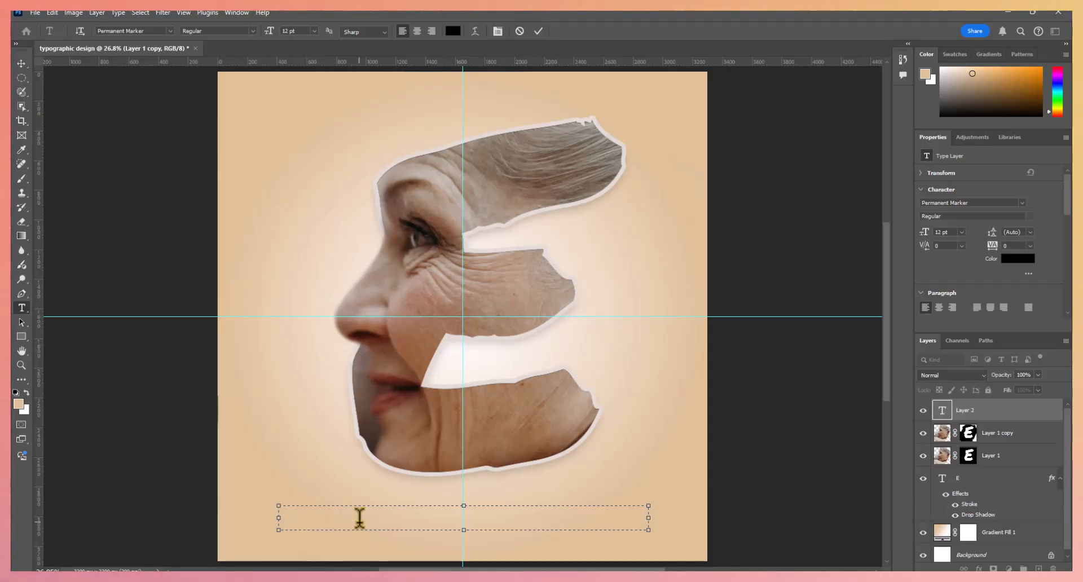
pyautogui.write('wi')
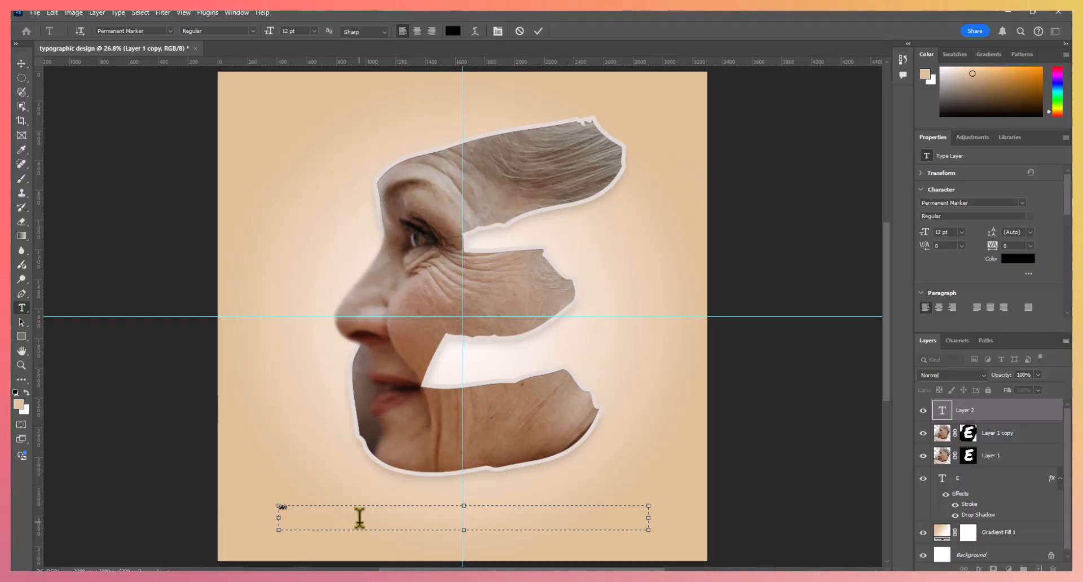
pyautogui.write("ll you still love me when I'm")
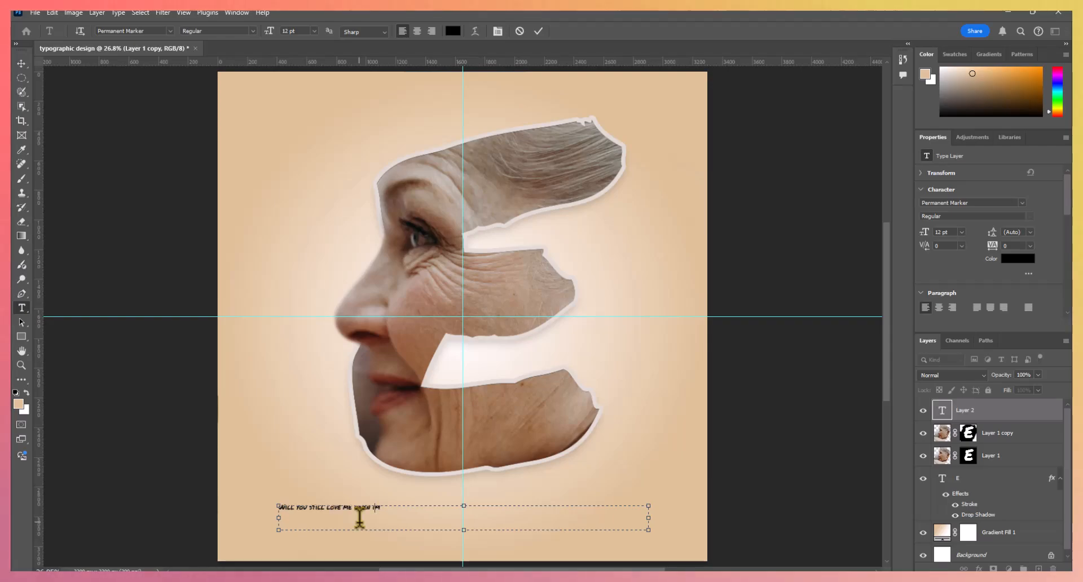
pyautogui.write(' no longer young and beautifu')
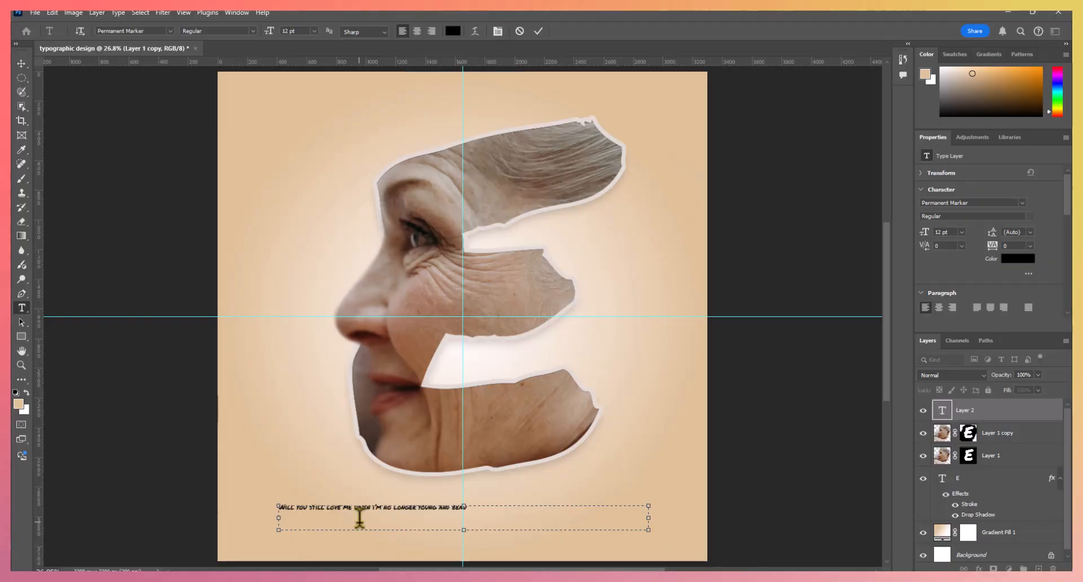
pyautogui.write('l?')
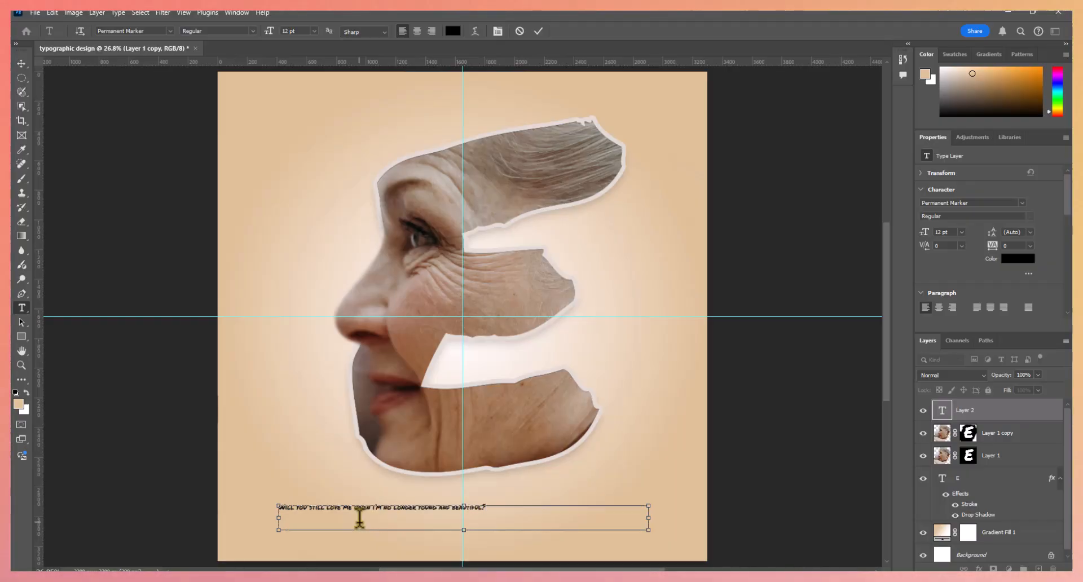
# - Centre the caption text, enlarge it to 31 pt and extend its text box downwards to fit two lines
pyautogui.hotkey('ctrl', 'a')
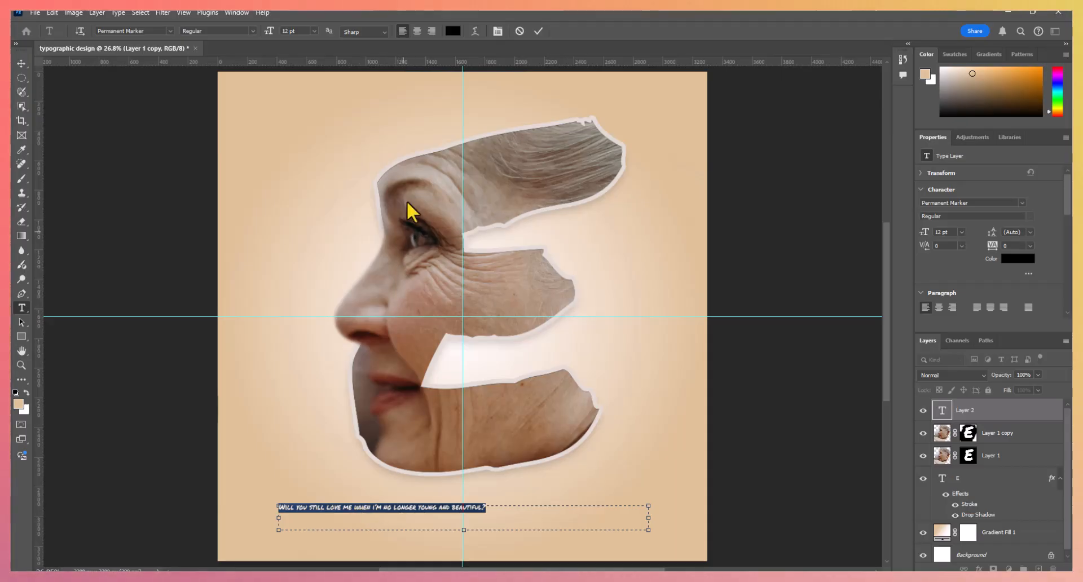
pyautogui.click(416, 32)
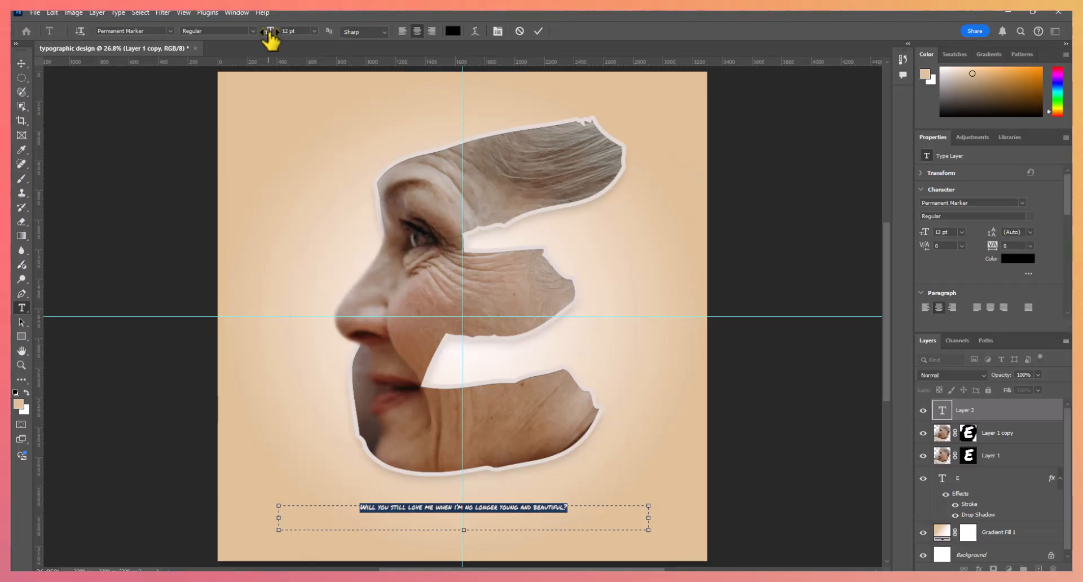
pyautogui.moveTo(273, 38); pyautogui.dragTo(285, 37)
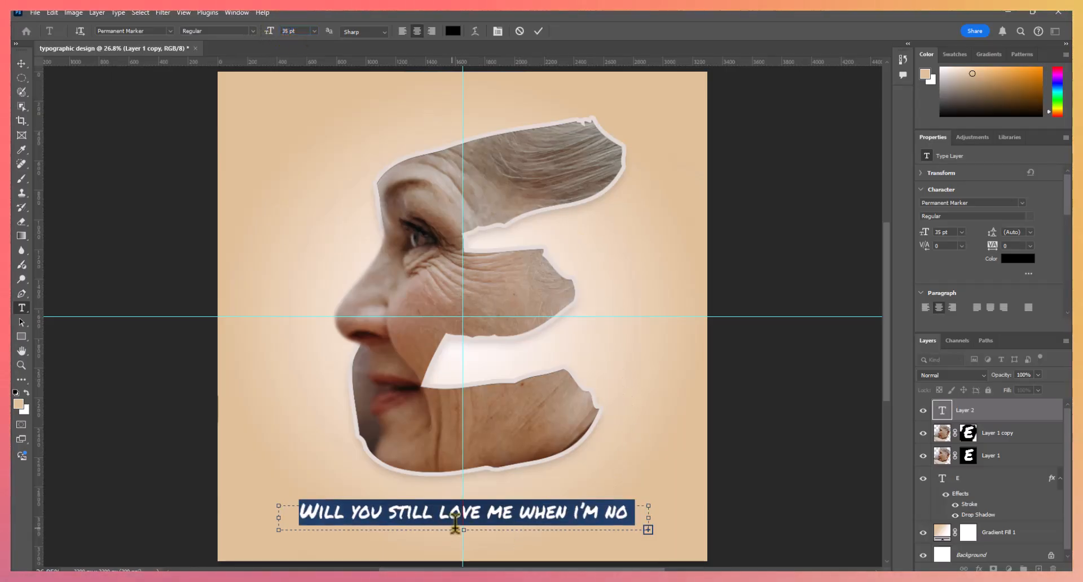
pyautogui.moveTo(463, 532); pyautogui.dragTo(462, 555)
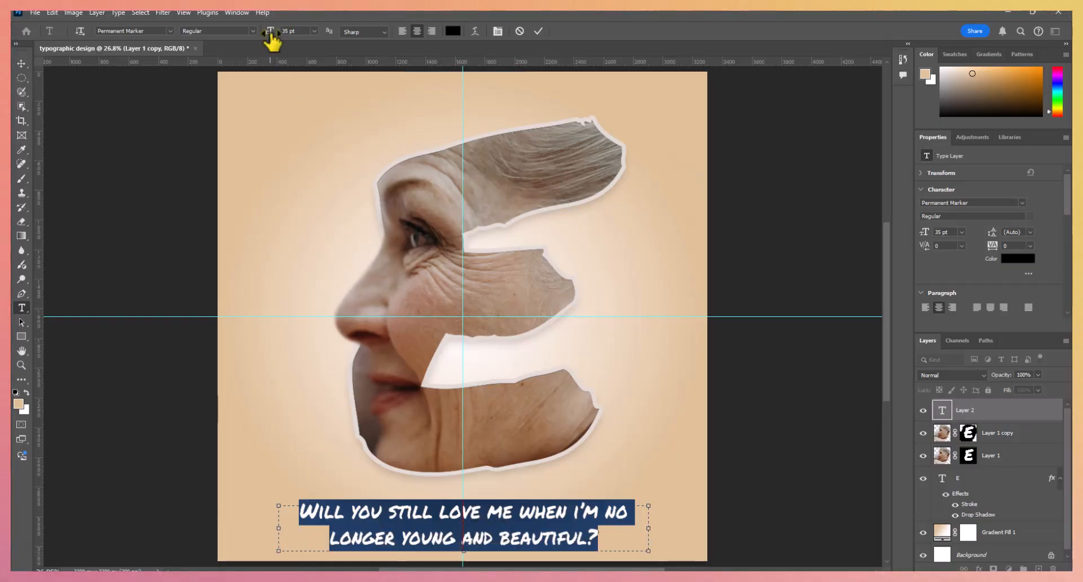
pyautogui.moveTo(272, 38); pyautogui.dragTo(254, 36)
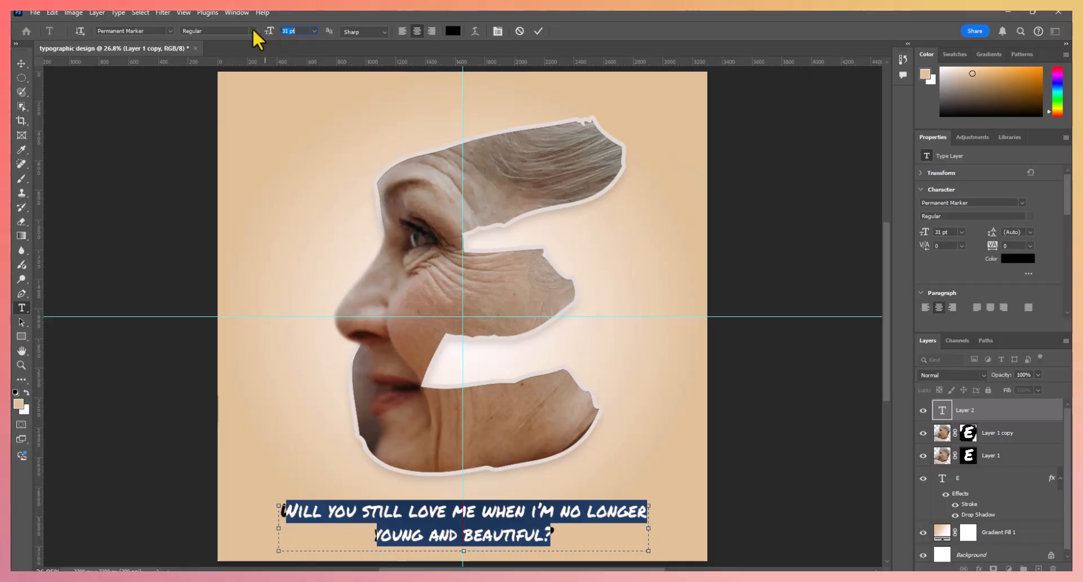
# - Change the caption's font to Freestyle Script at 40 pt and commit the text
pyautogui.click(170, 30)
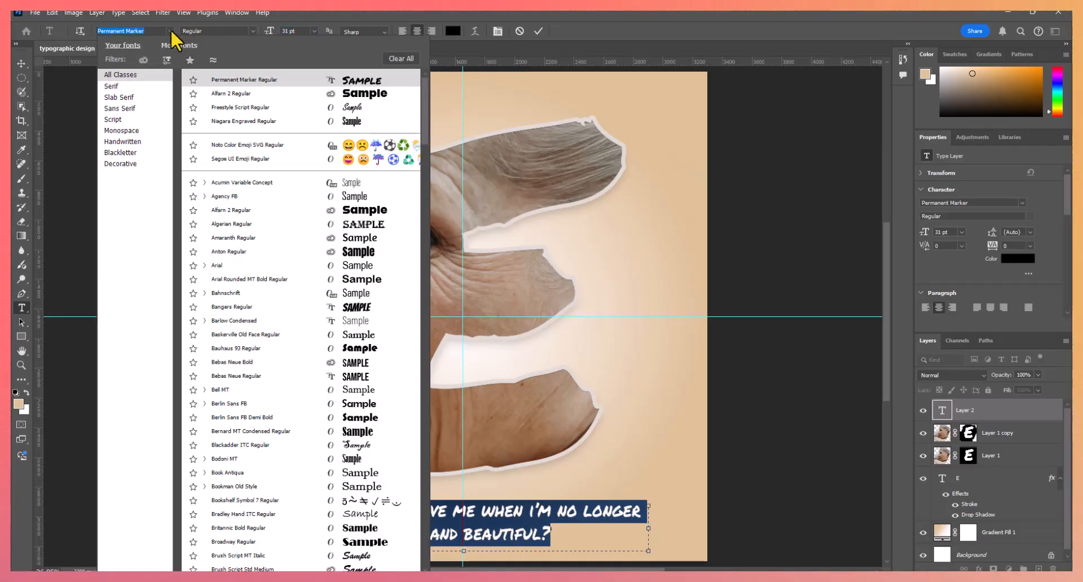
pyautogui.click(284, 112)
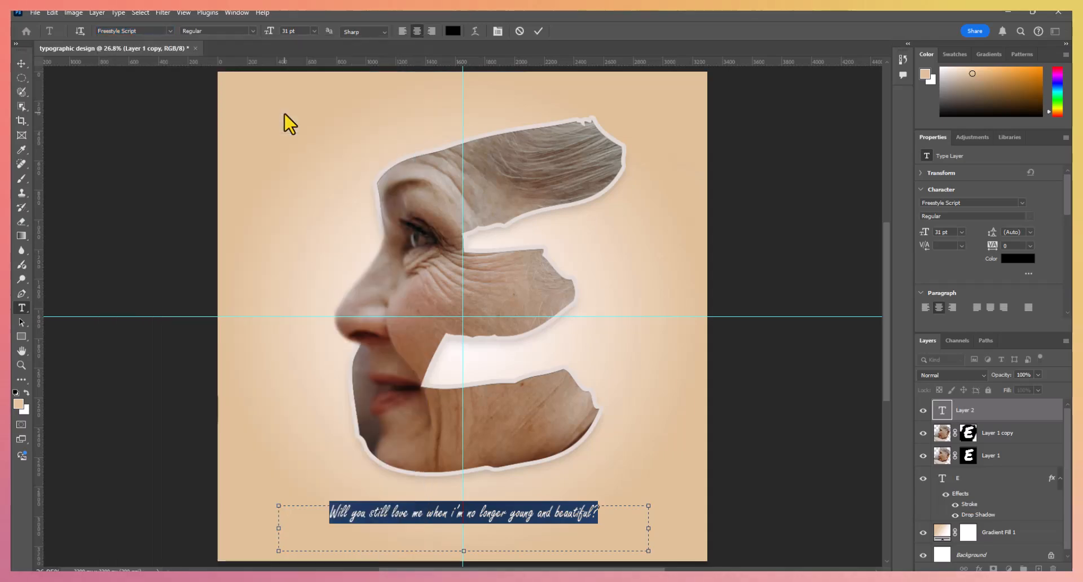
pyautogui.moveTo(273, 37); pyautogui.dragTo(276, 38)
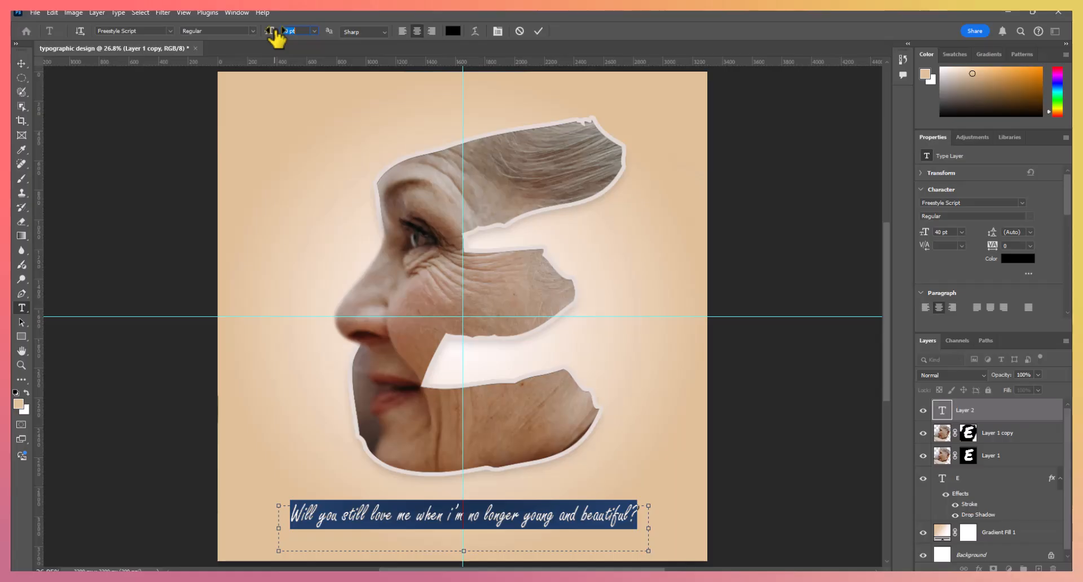
pyautogui.click(19, 66)
pyautogui.click(473, 541)
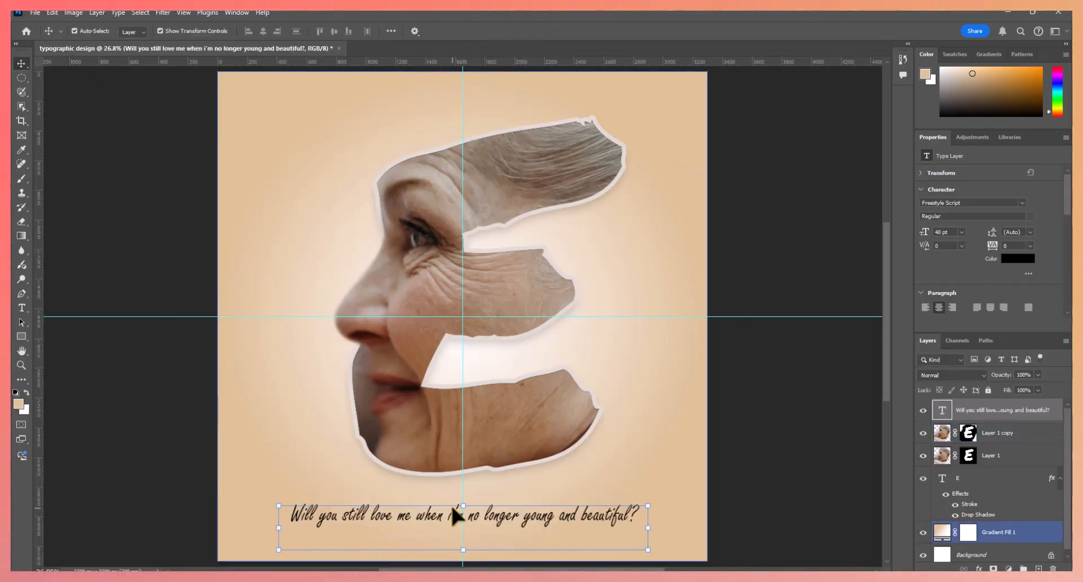
# - Capitalise the "I" in the caption's "I'm" and nudge the caption slightly to the right
pyautogui.doubleClick(453, 506)
pyautogui.click(455, 515)
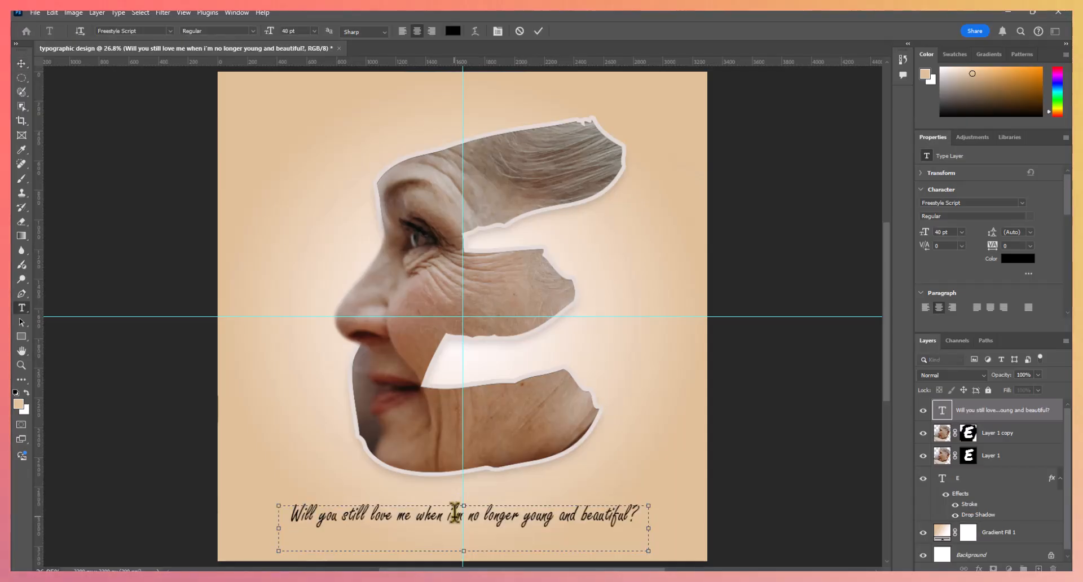
pyautogui.press('BackSpace')
pyautogui.write('I')
pyautogui.click(677, 521)
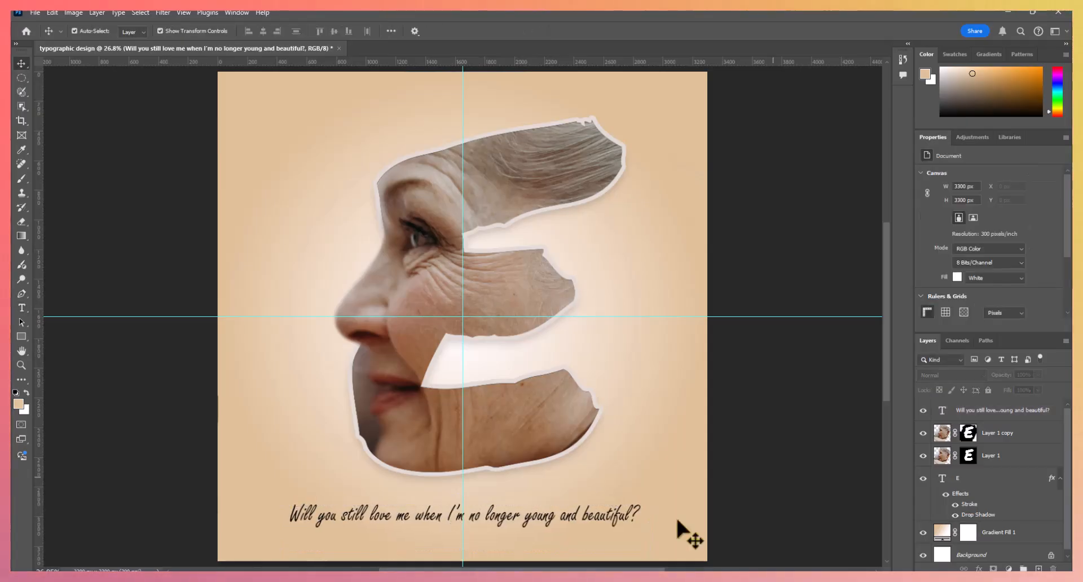
pyautogui.click(628, 531)
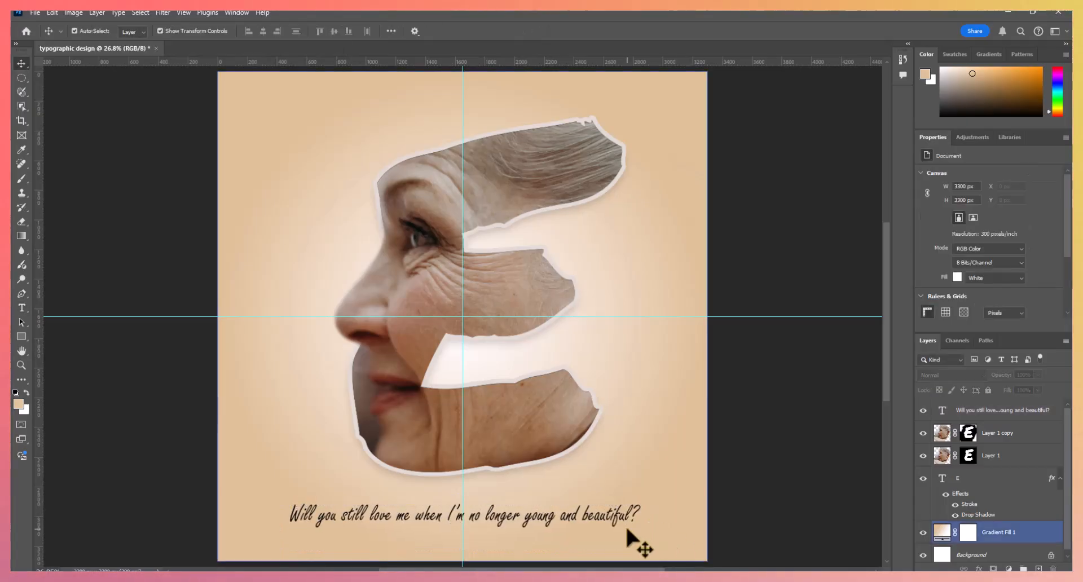
pyautogui.moveTo(627, 529); pyautogui.dragTo(623, 522)
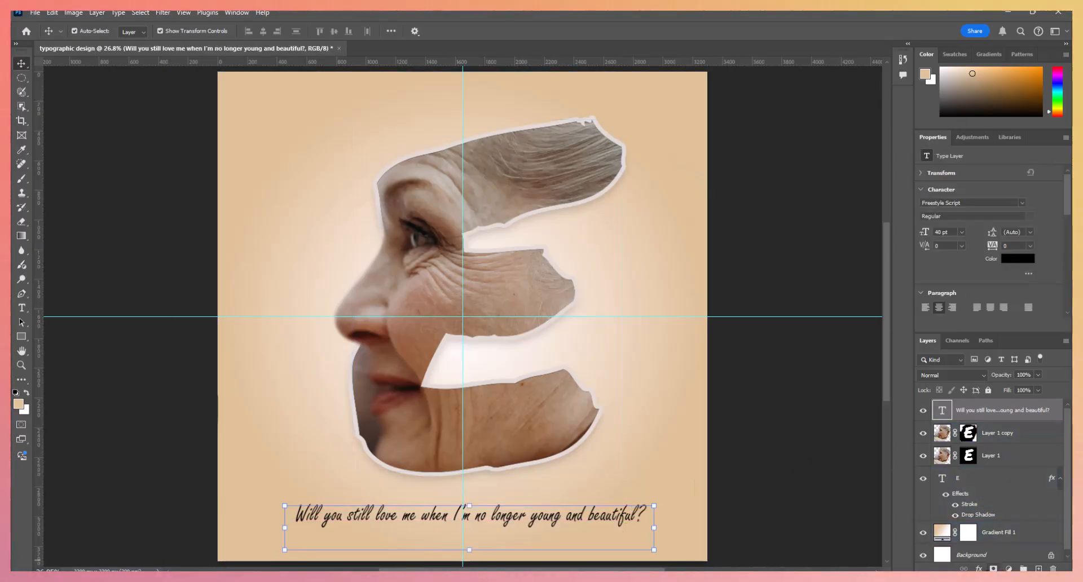
# - Add a drop shadow to the caption text with a 12 px distance and a size of only a few pixels
pyautogui.click(980, 568)
pyautogui.click(987, 566)
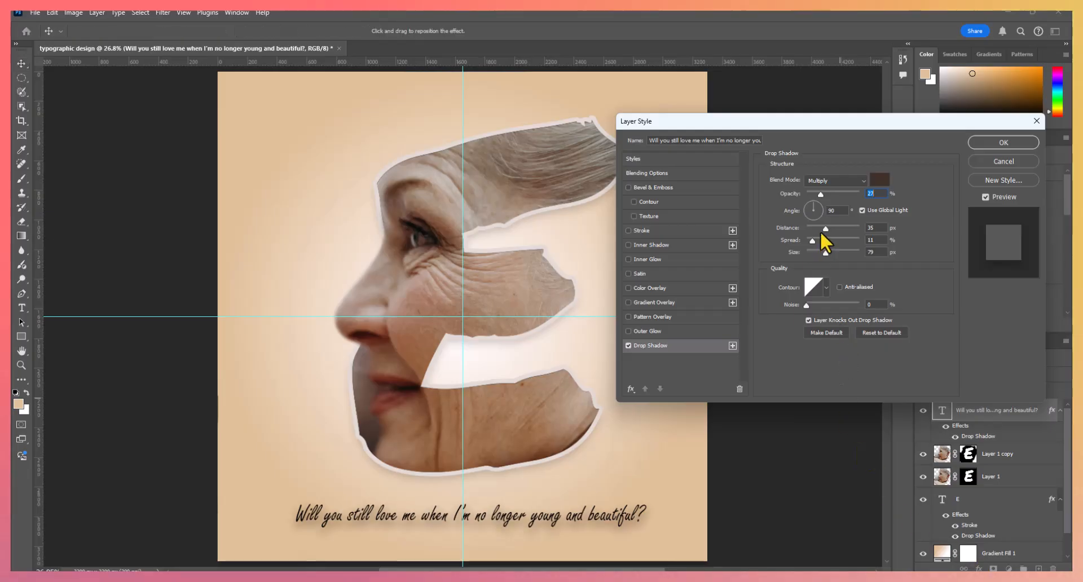
pyautogui.moveTo(822, 227); pyautogui.dragTo(817, 228)
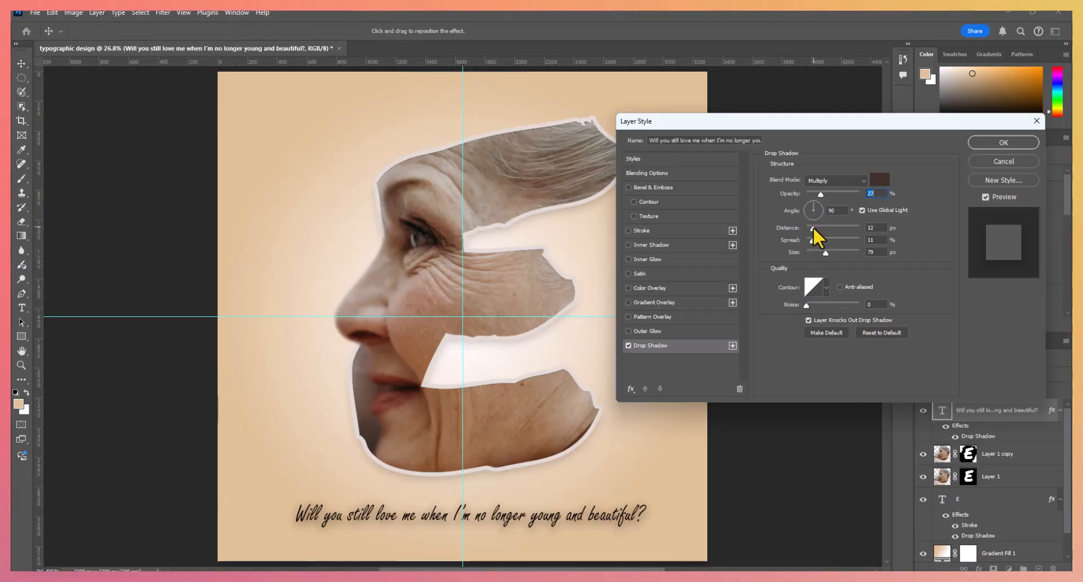
pyautogui.click(813, 228)
pyautogui.moveTo(821, 255); pyautogui.dragTo(811, 252)
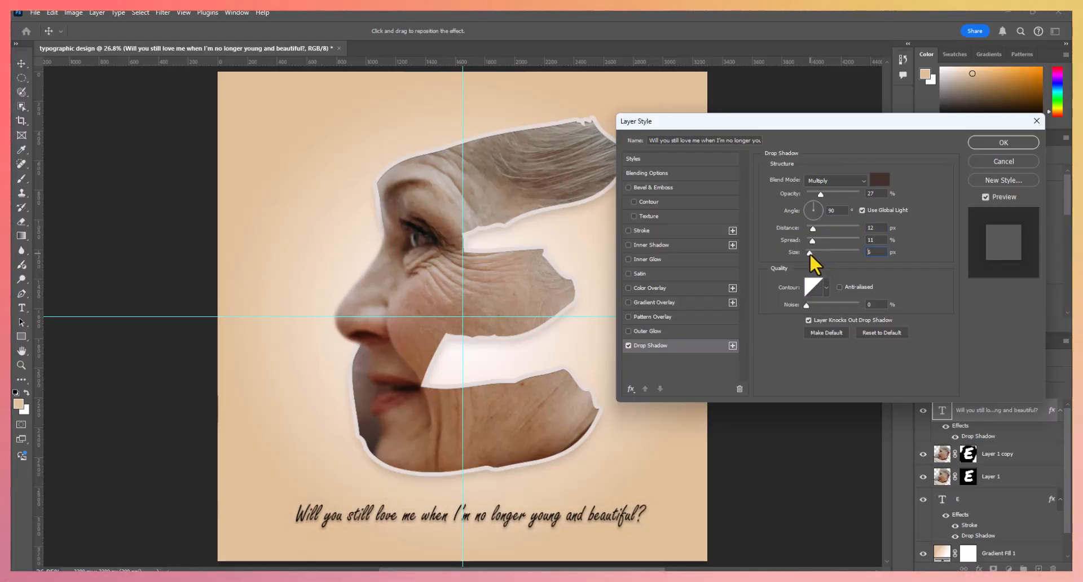
pyautogui.click(985, 144)
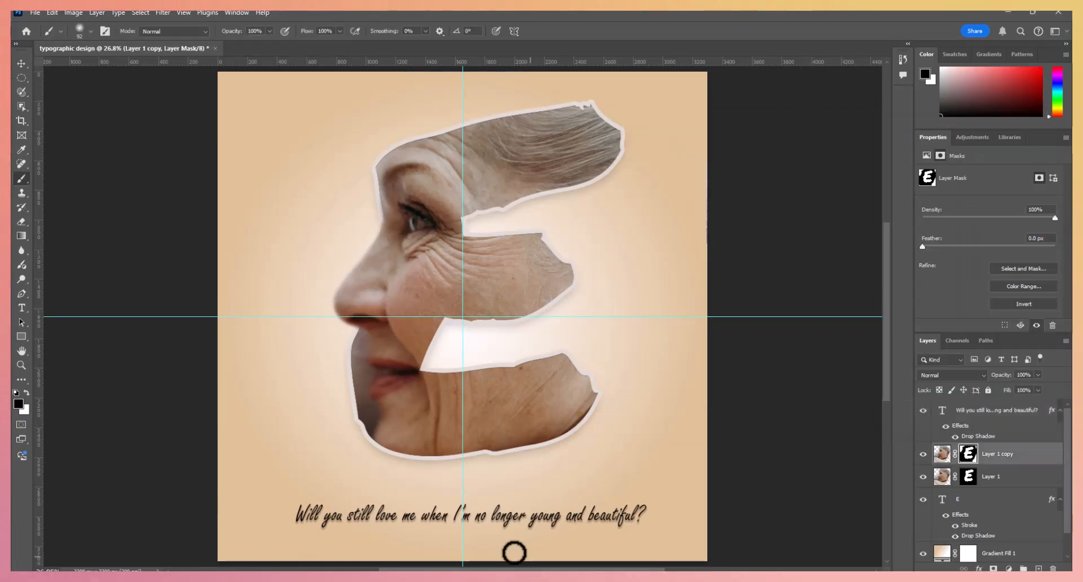
# - Hide the guides on the canvas and deselect all layers
pyautogui.click(21, 63)
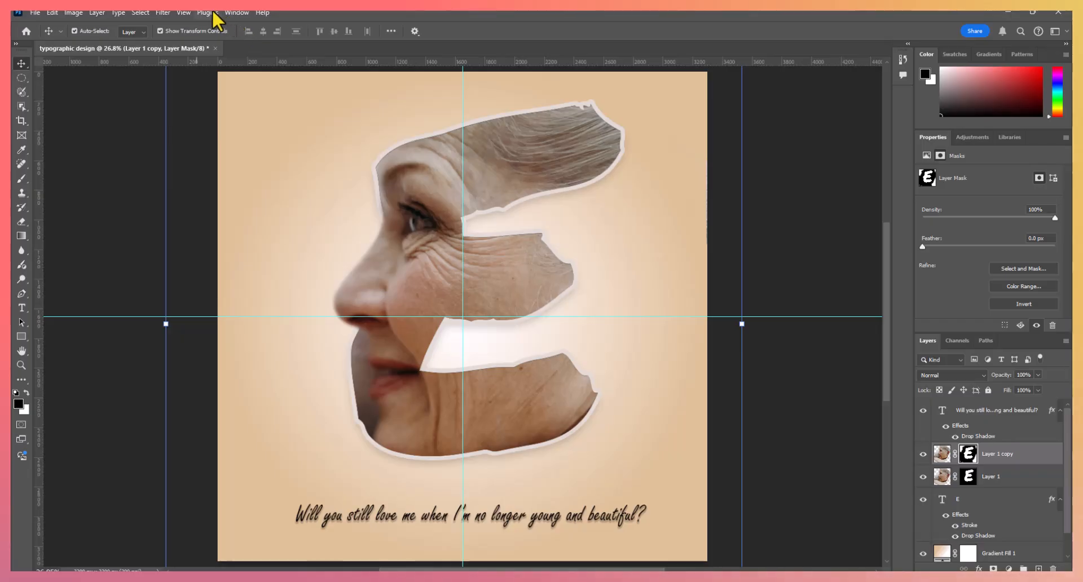
pyautogui.click(184, 12)
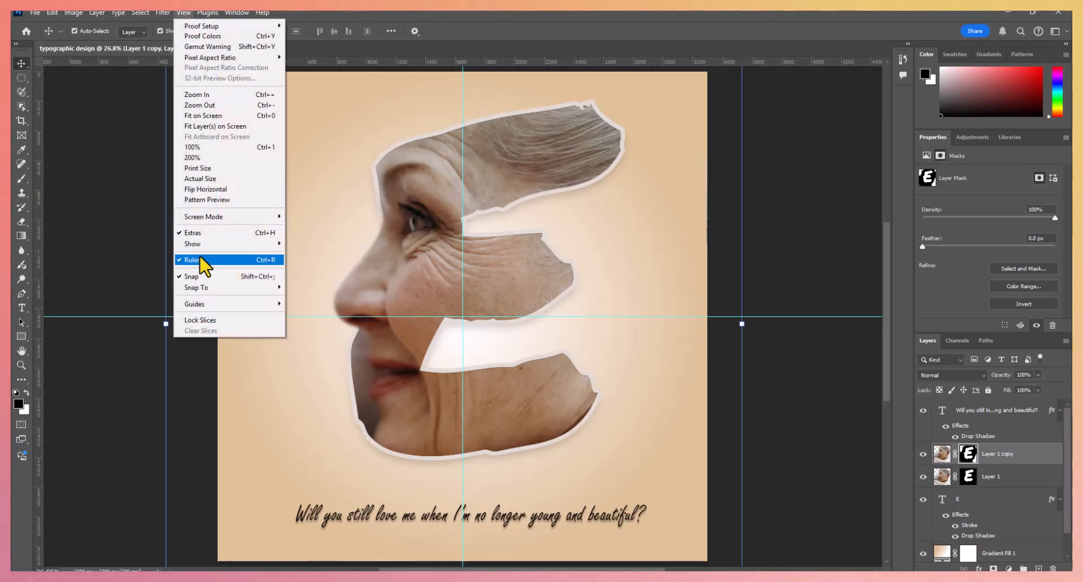
pyautogui.moveTo(199, 246)
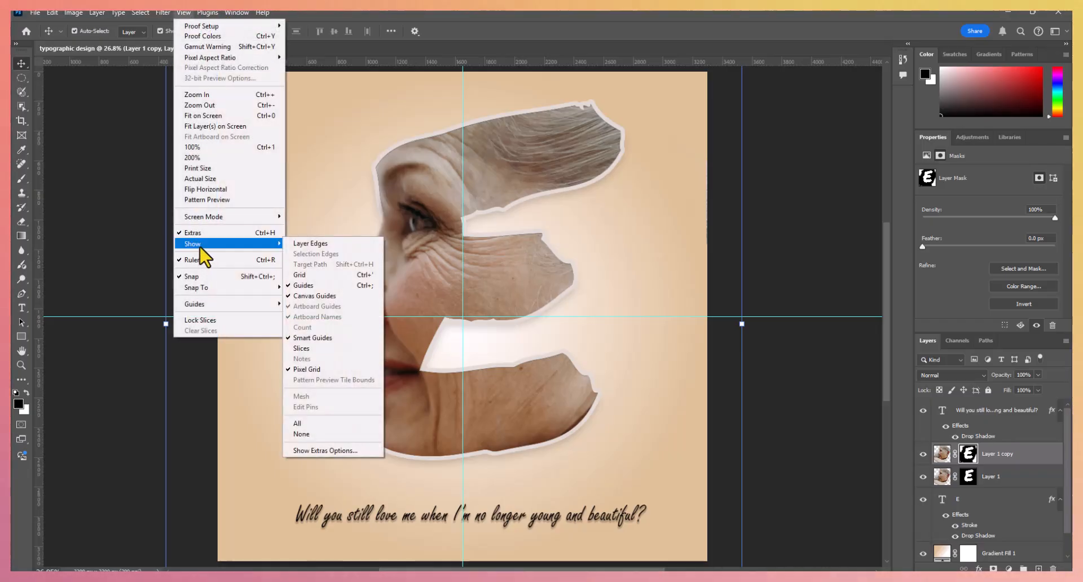
pyautogui.click(299, 286)
pyautogui.click(816, 357)
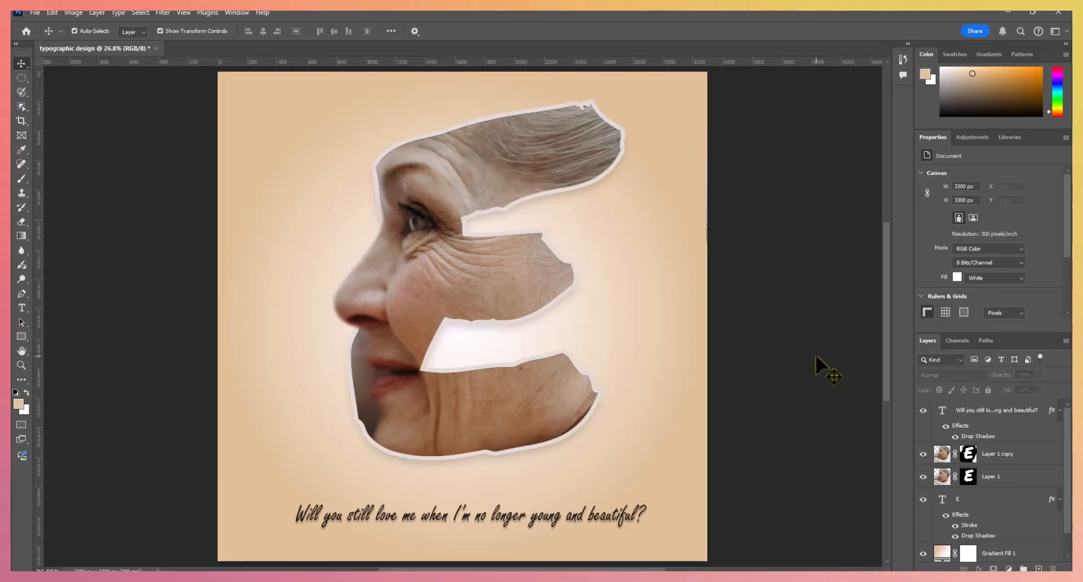
# - Export the design as a 3300 x 3300 px PNG named "typographic design" to the Desktop and leave no layer selected
pyautogui.click(34, 13)
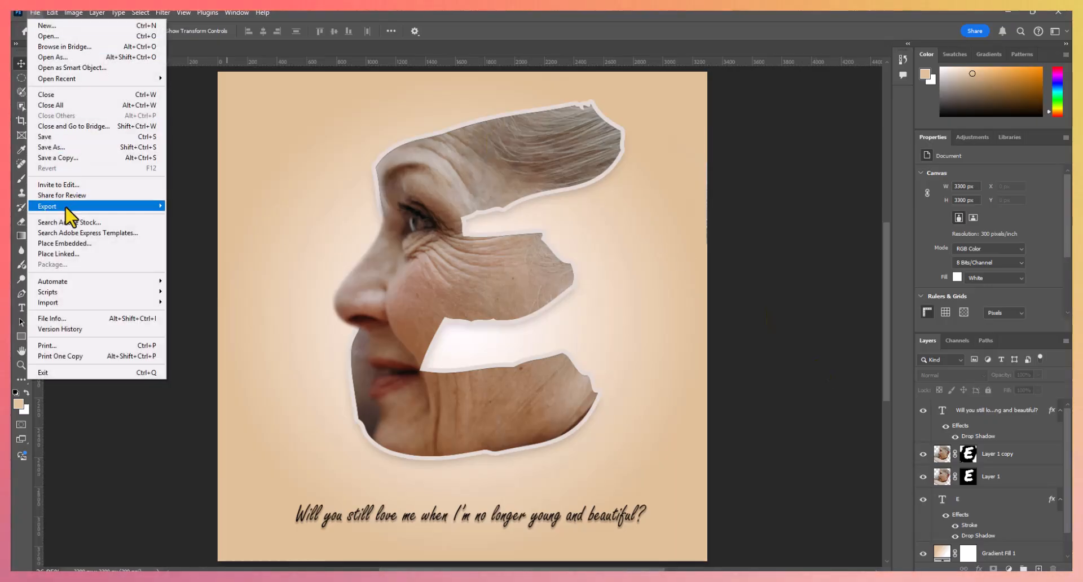
pyautogui.moveTo(66, 207)
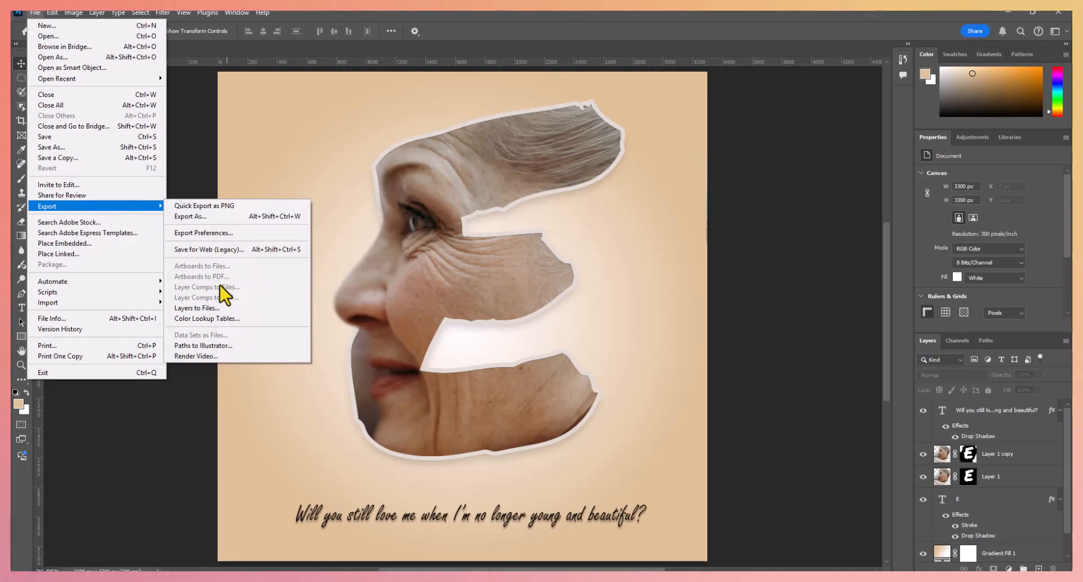
pyautogui.click(212, 217)
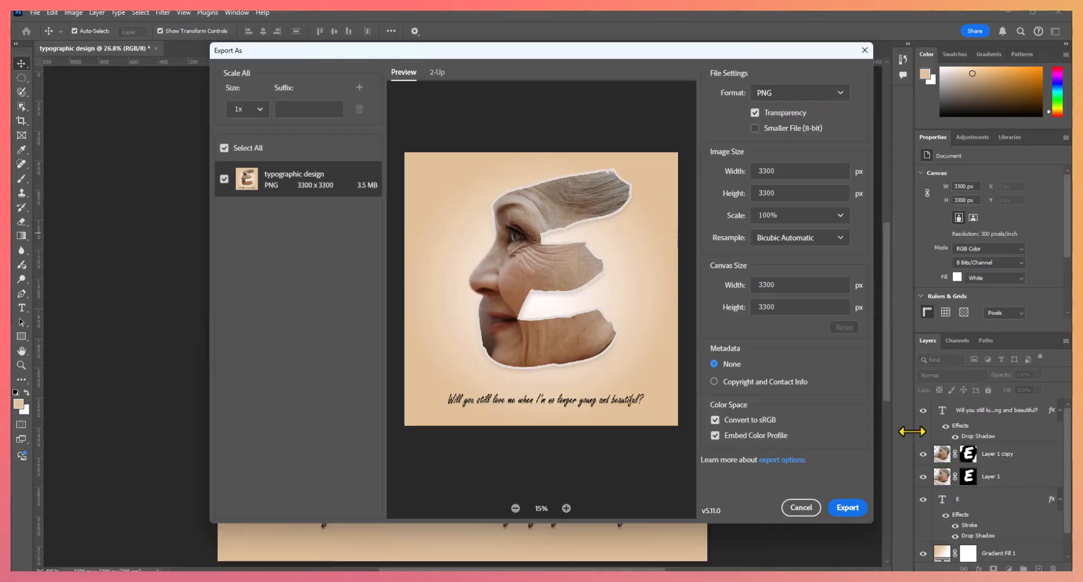
pyautogui.click(857, 512)
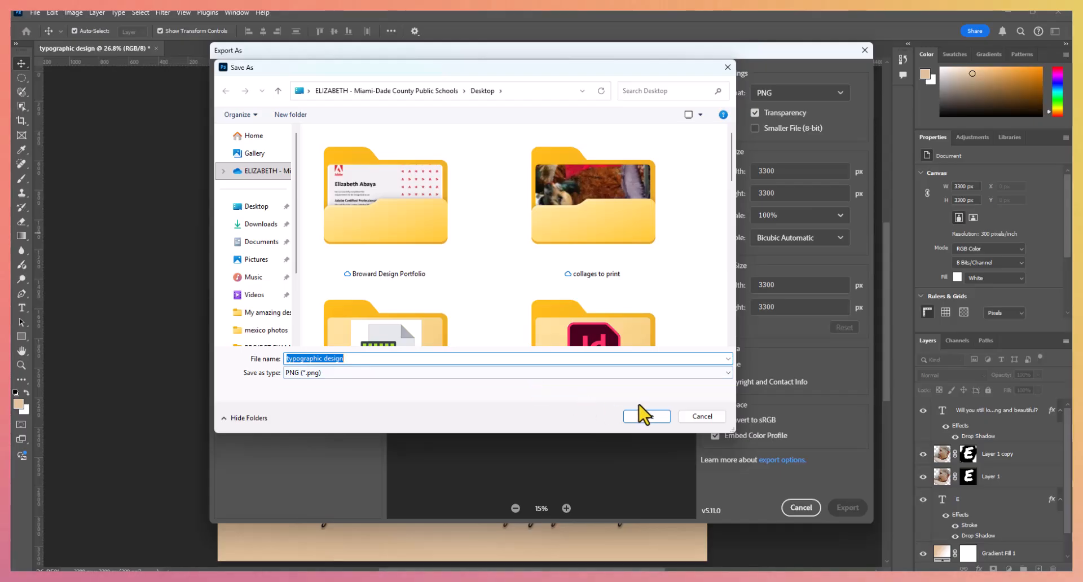
pyautogui.click(231, 210)
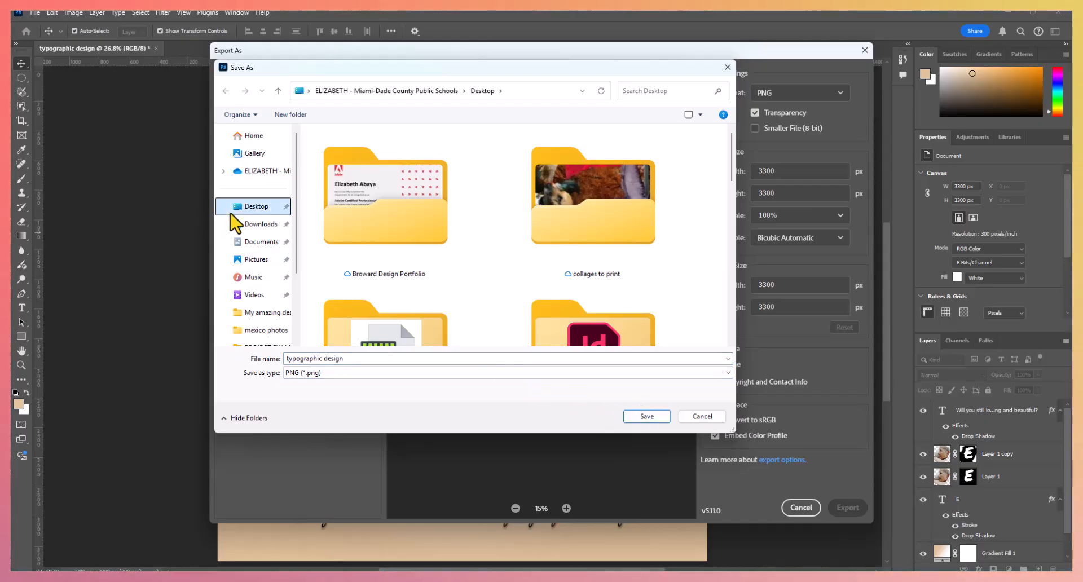
pyautogui.click(632, 420)
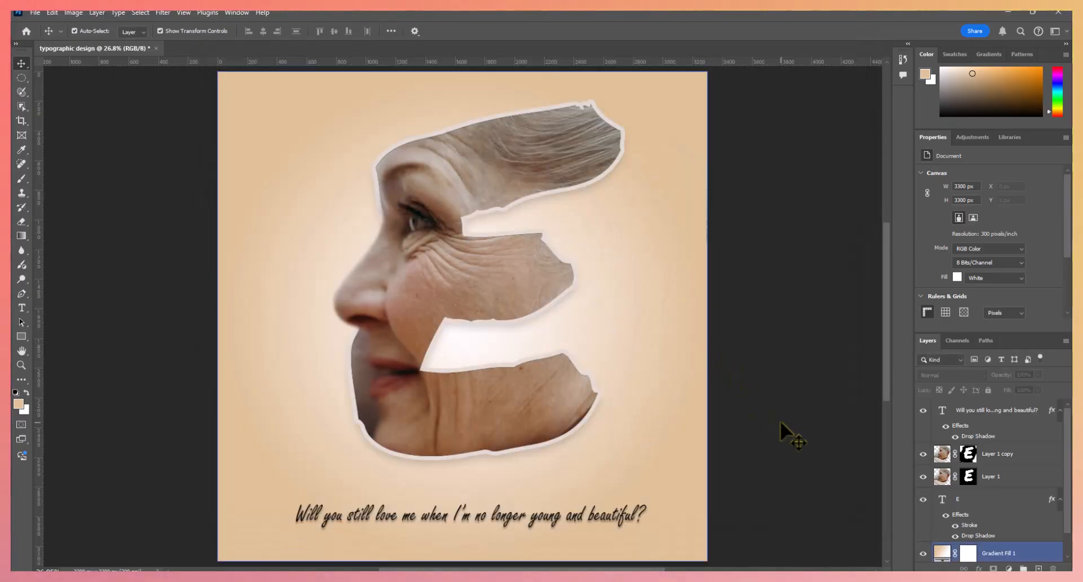
pyautogui.click(780, 421)
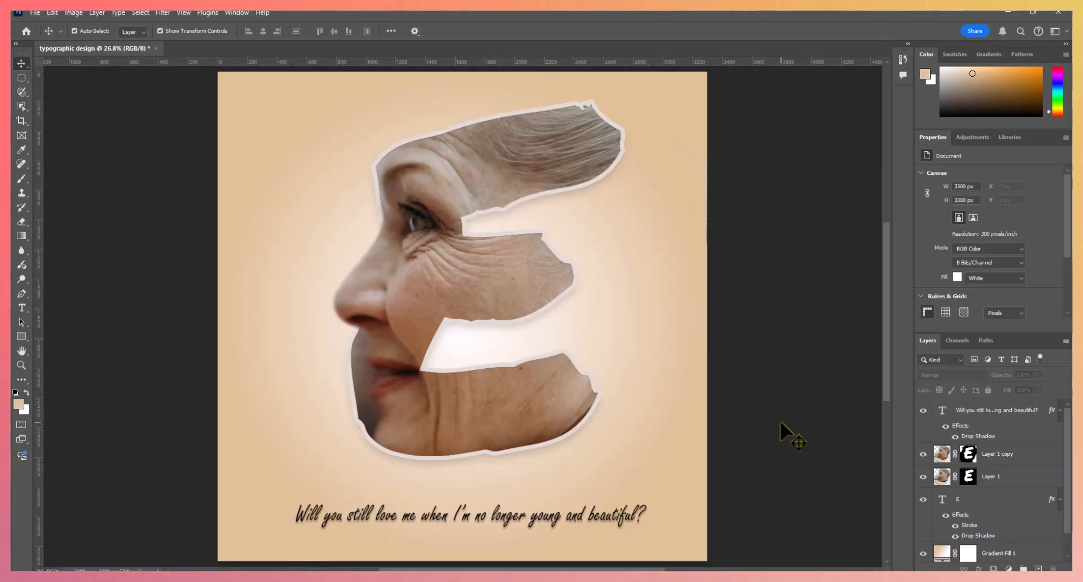